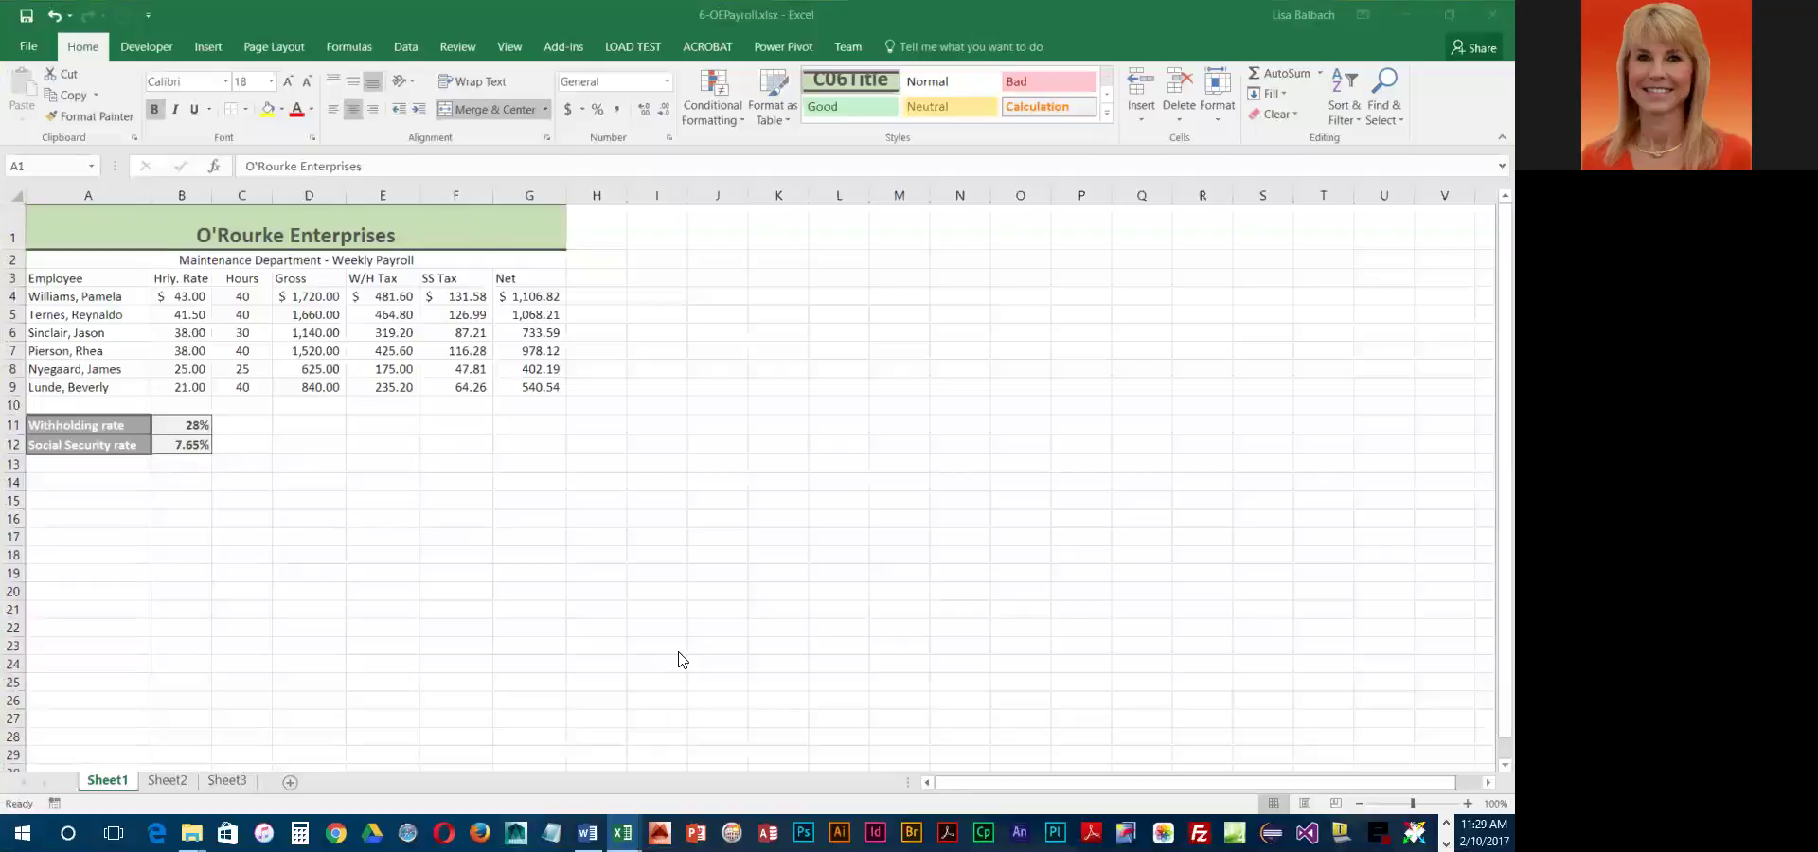
- Start a new custom cell style and name it C06Subtitle
{"action": "left_click", "coordinate": [763, 460]}
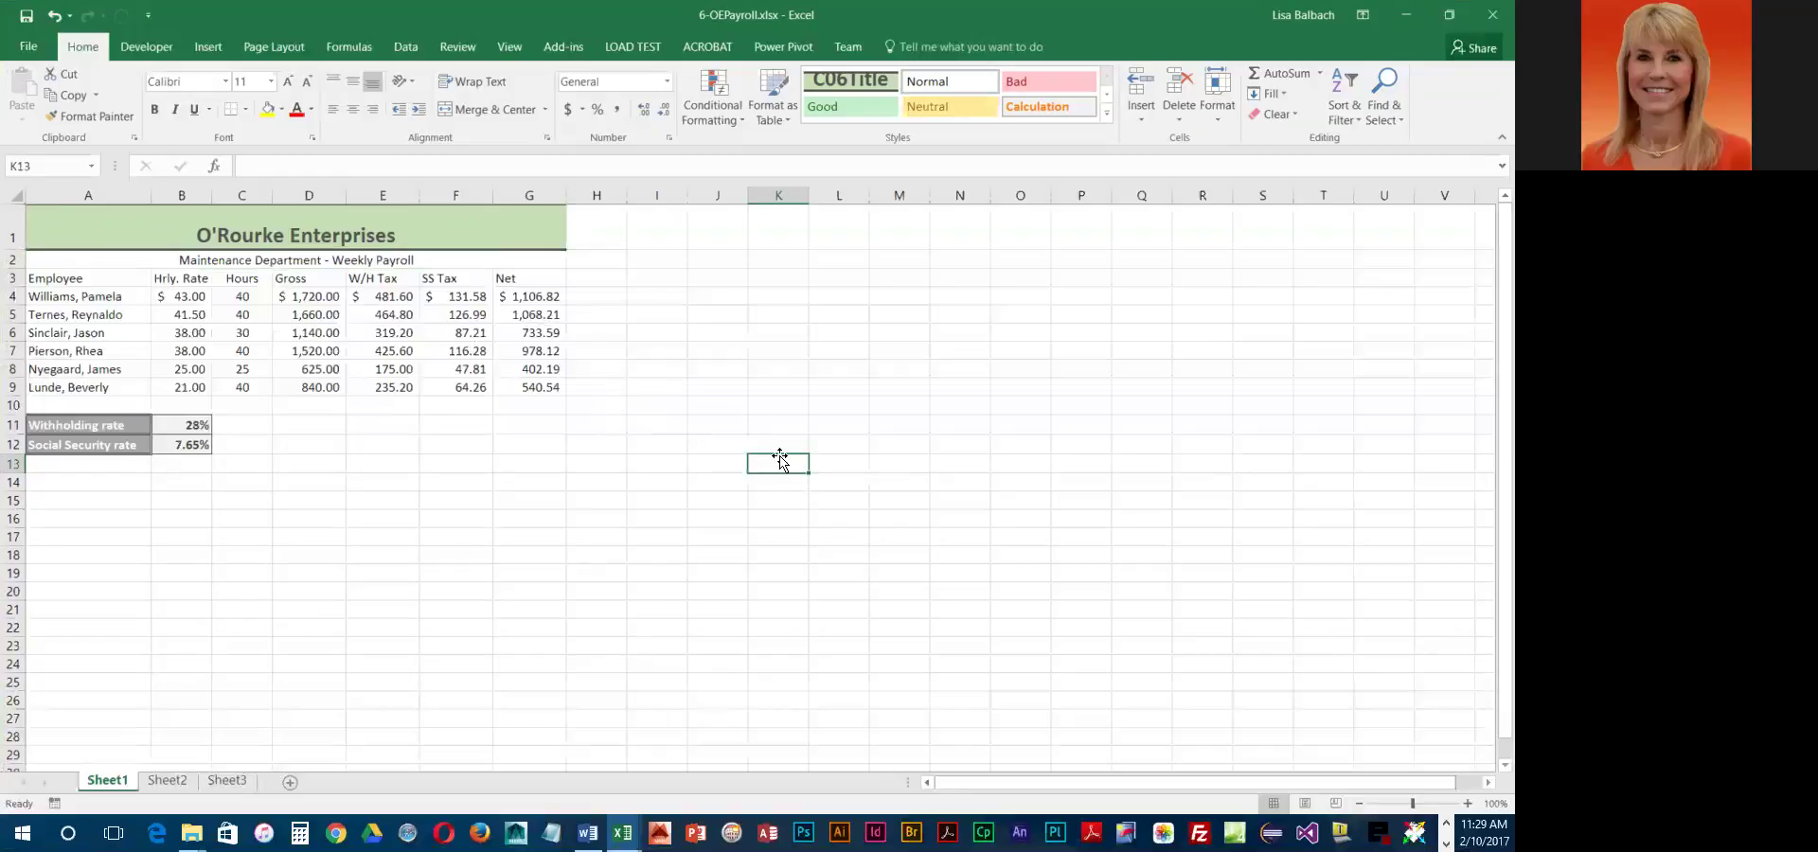
{"action": "left_click", "coordinate": [1104, 118]}
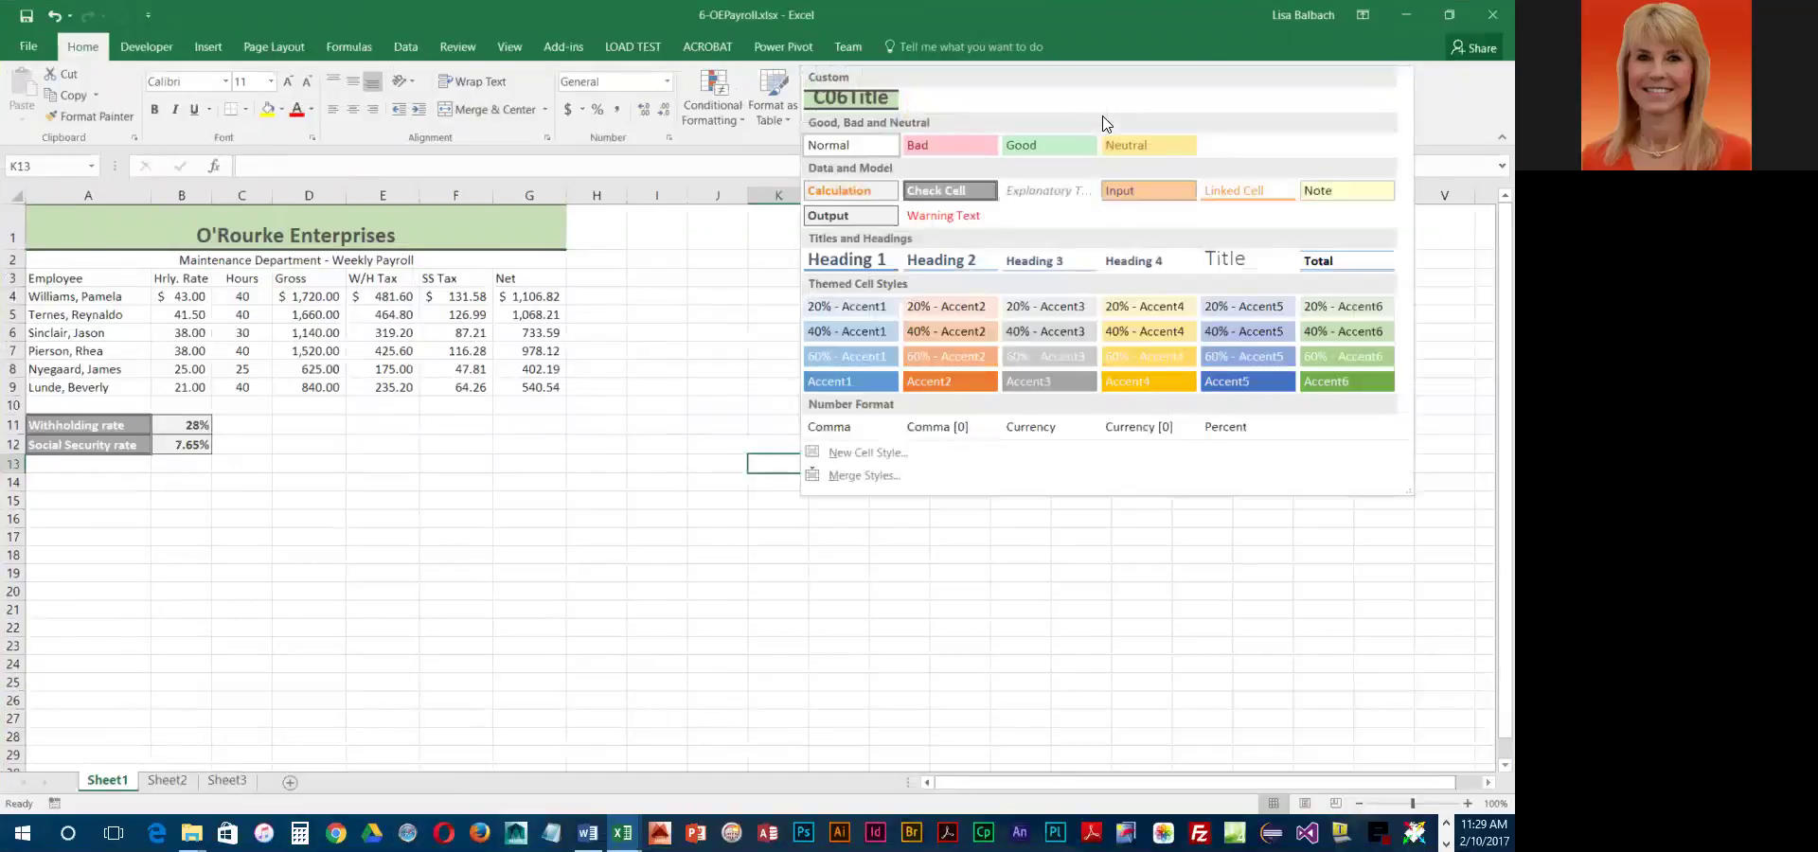
{"action": "left_click", "coordinate": [869, 453]}
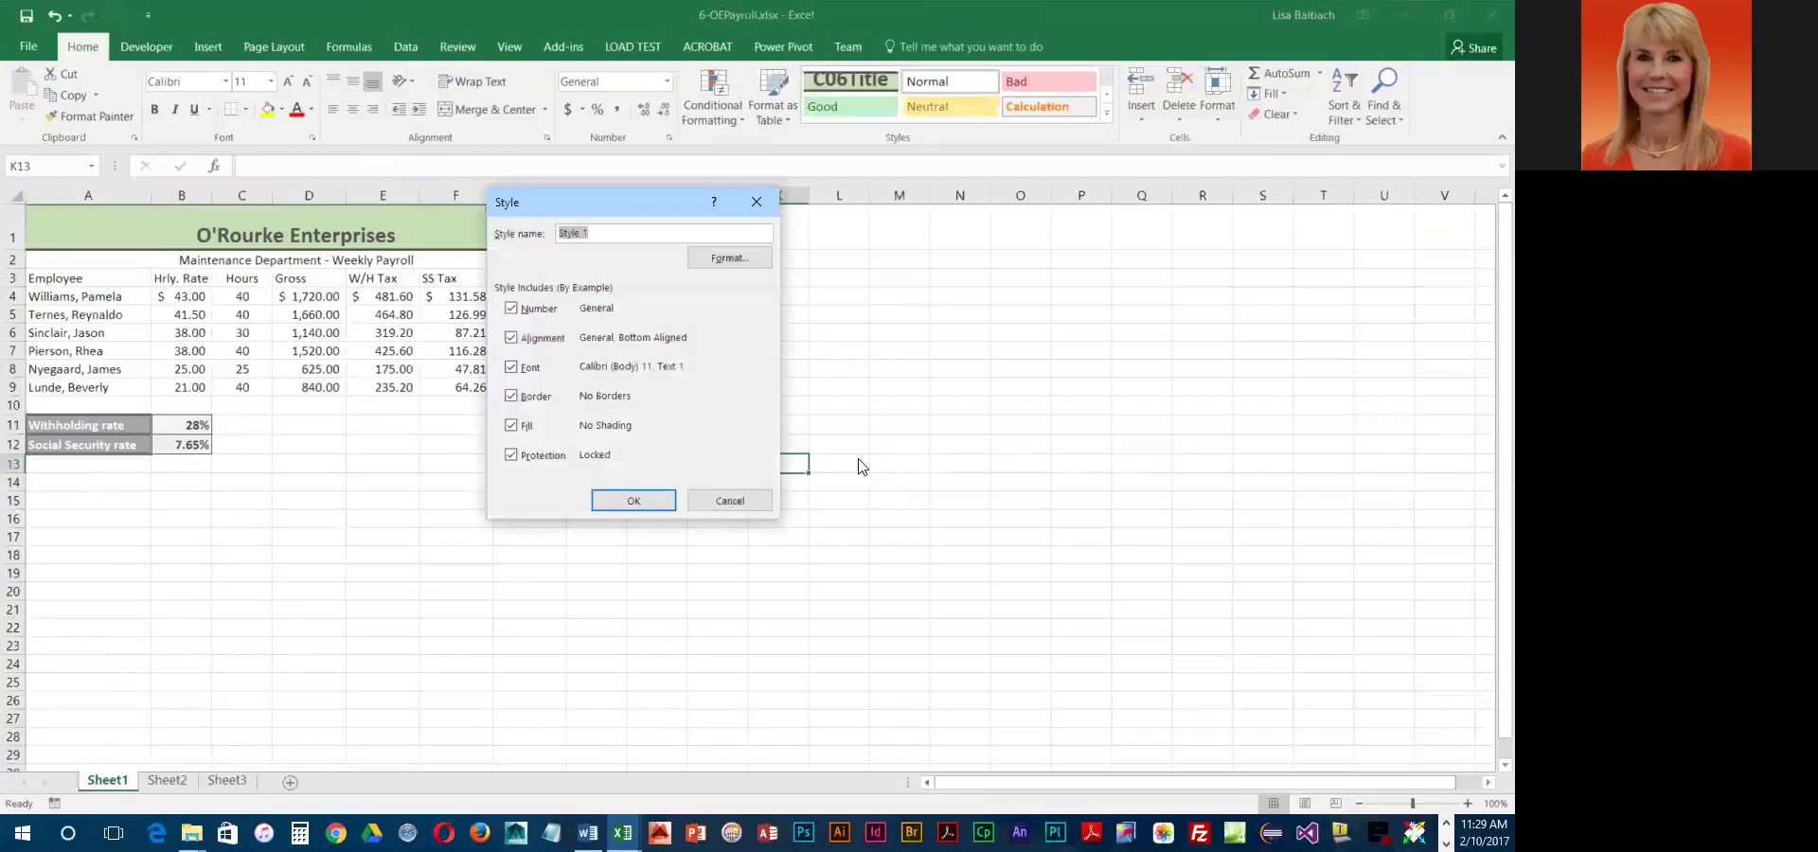
{"action": "type", "text": "C06Subtitle"}
- Format the new style's font as Candara, bold, size 12, in white
{"action": "left_click", "coordinate": [750, 263]}
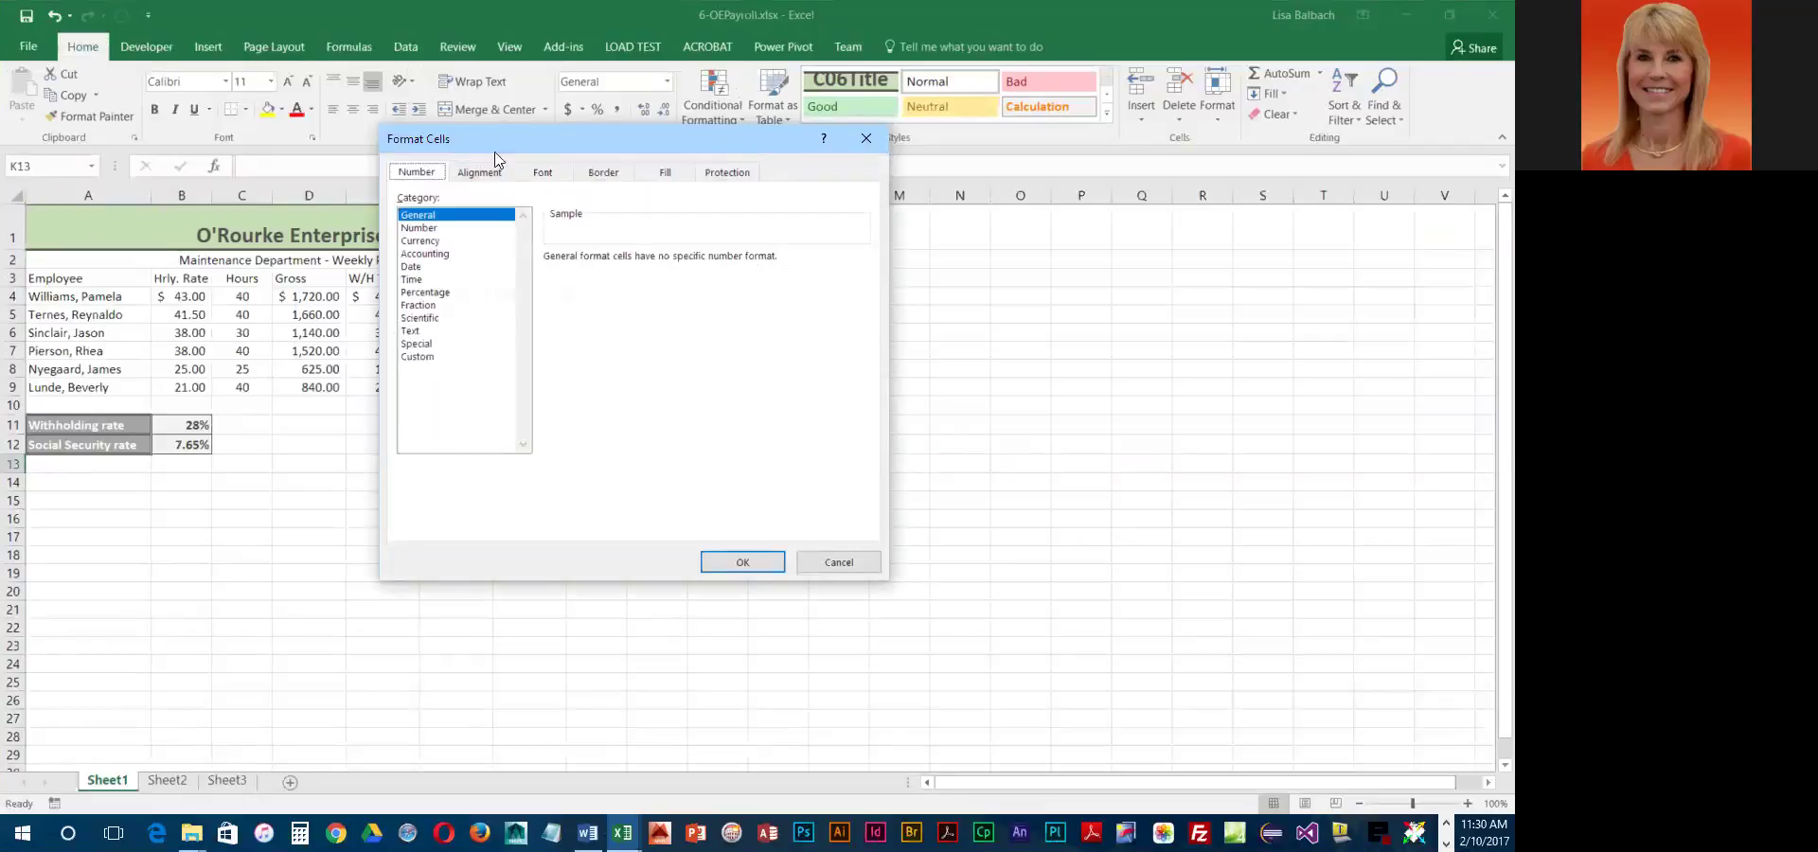
{"action": "left_click", "coordinate": [543, 177]}
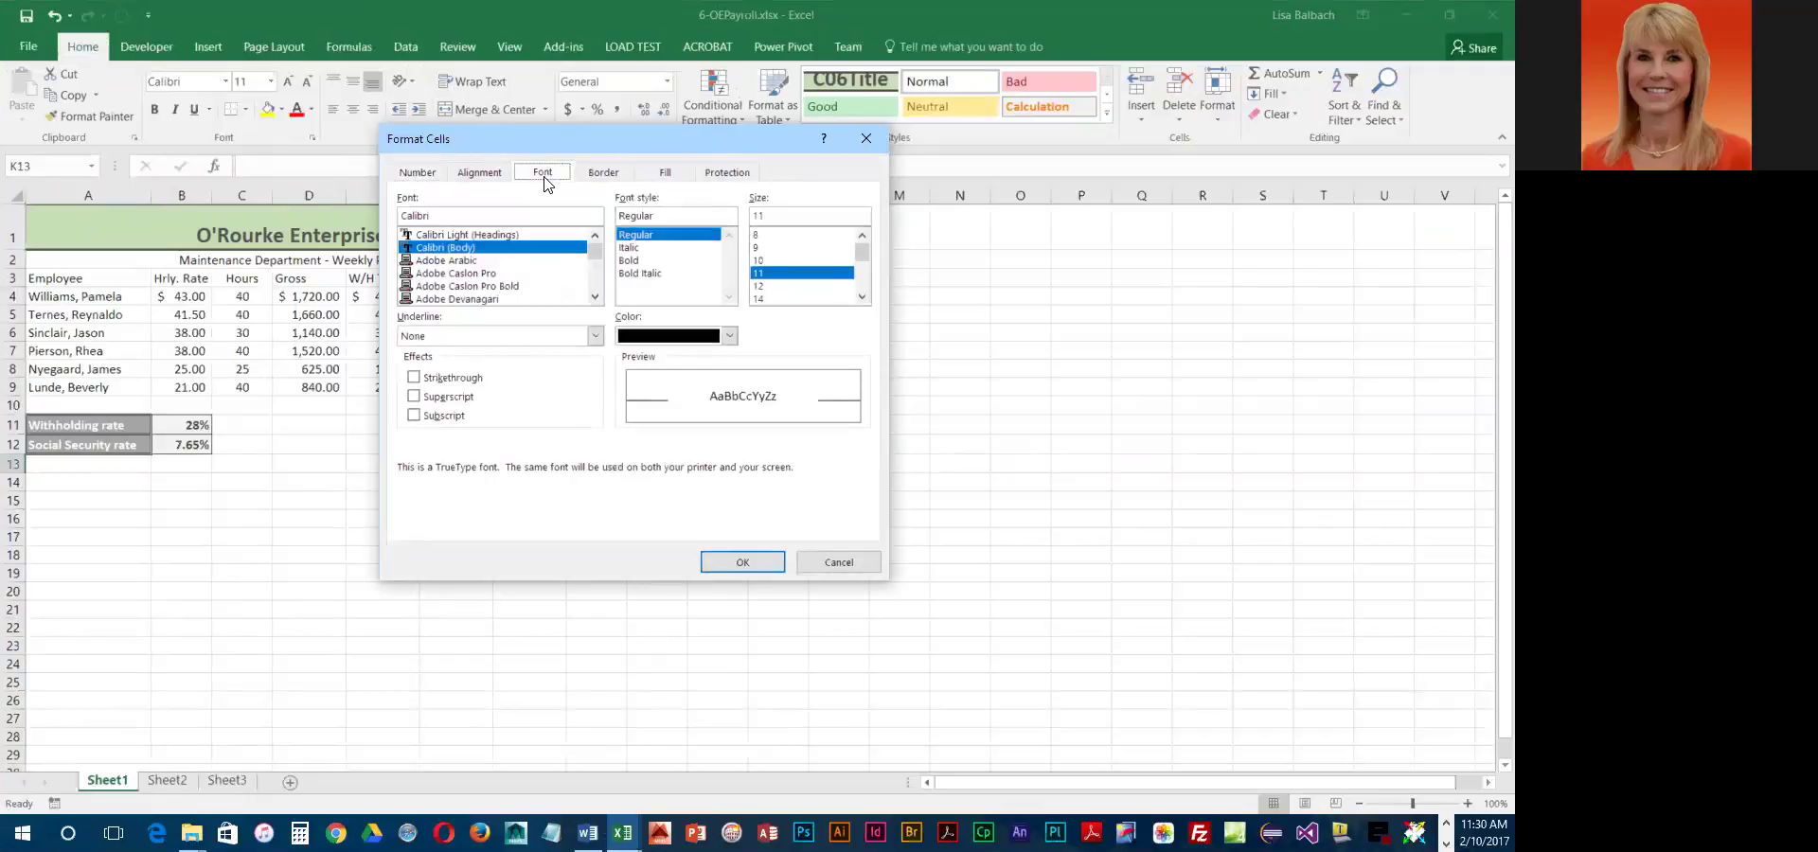
{"action": "left_click_drag", "start_coordinate": [437, 217], "coordinate": [393, 220]}
{"action": "type", "text": "Candara"}
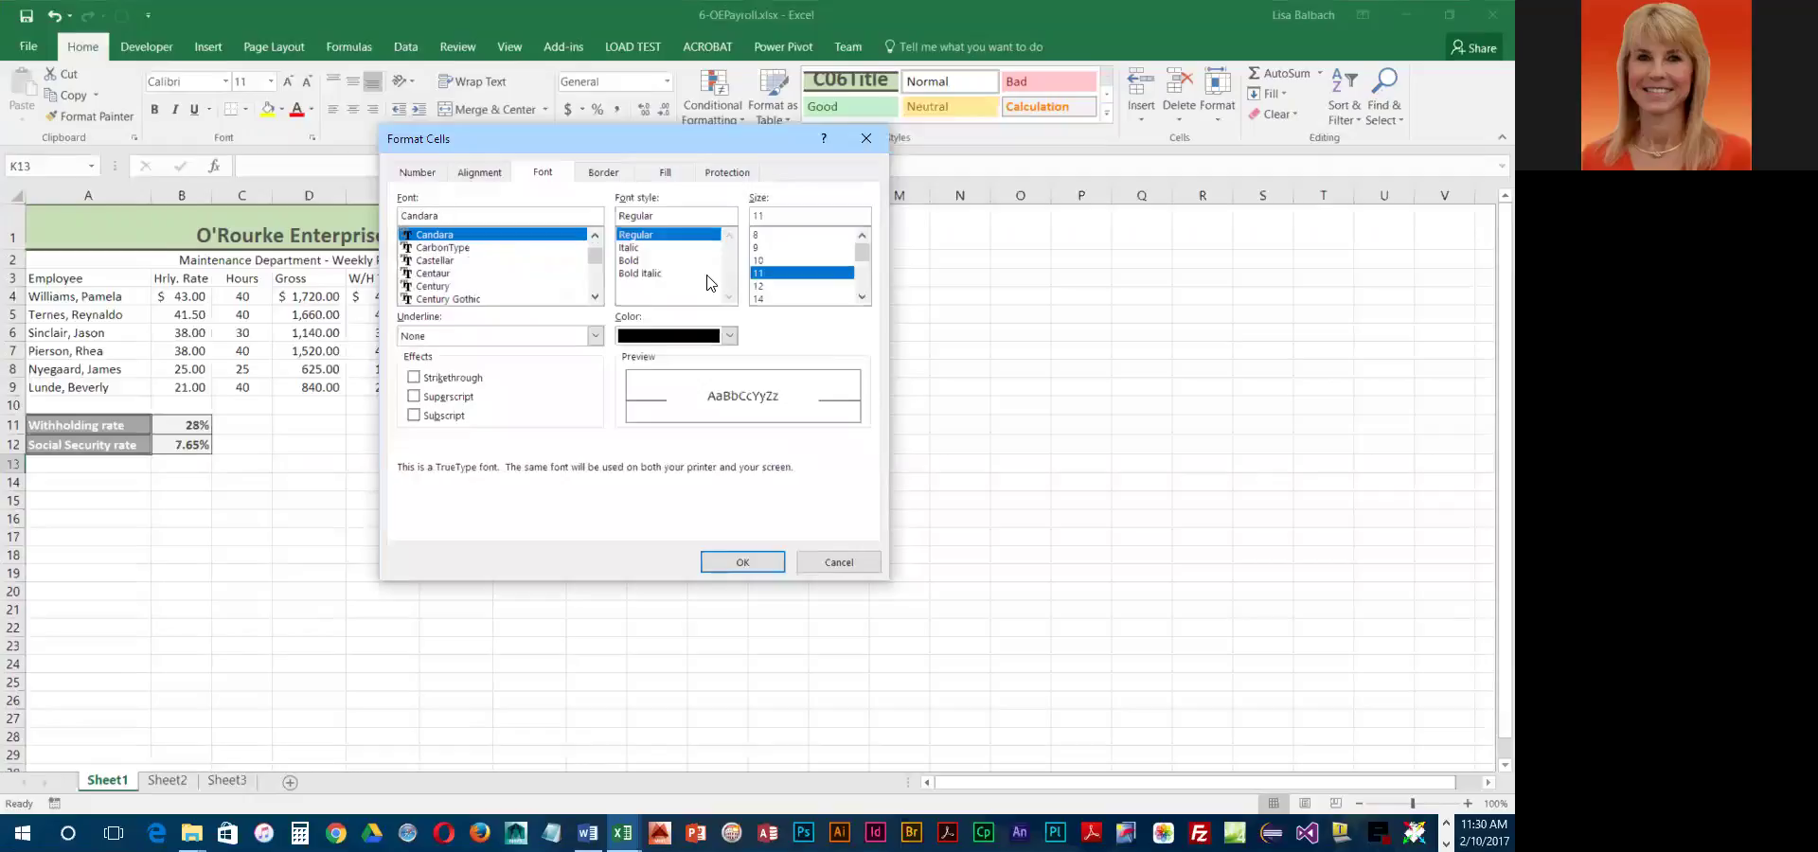
{"action": "left_click", "coordinate": [625, 261]}
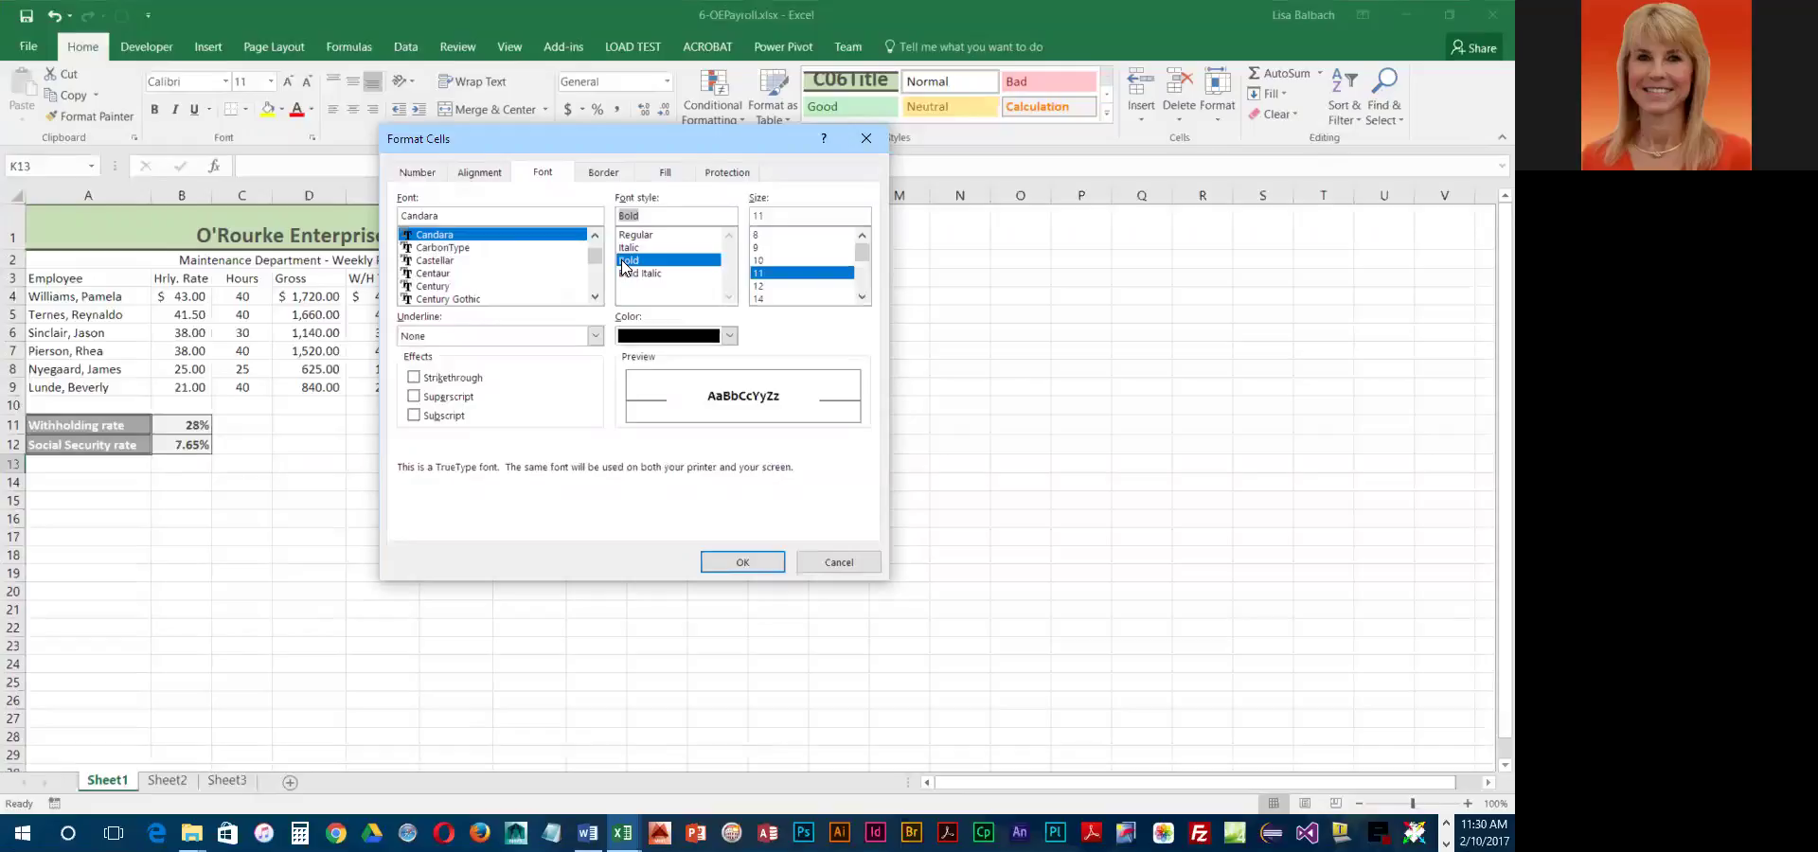
{"action": "left_click", "coordinate": [767, 286]}
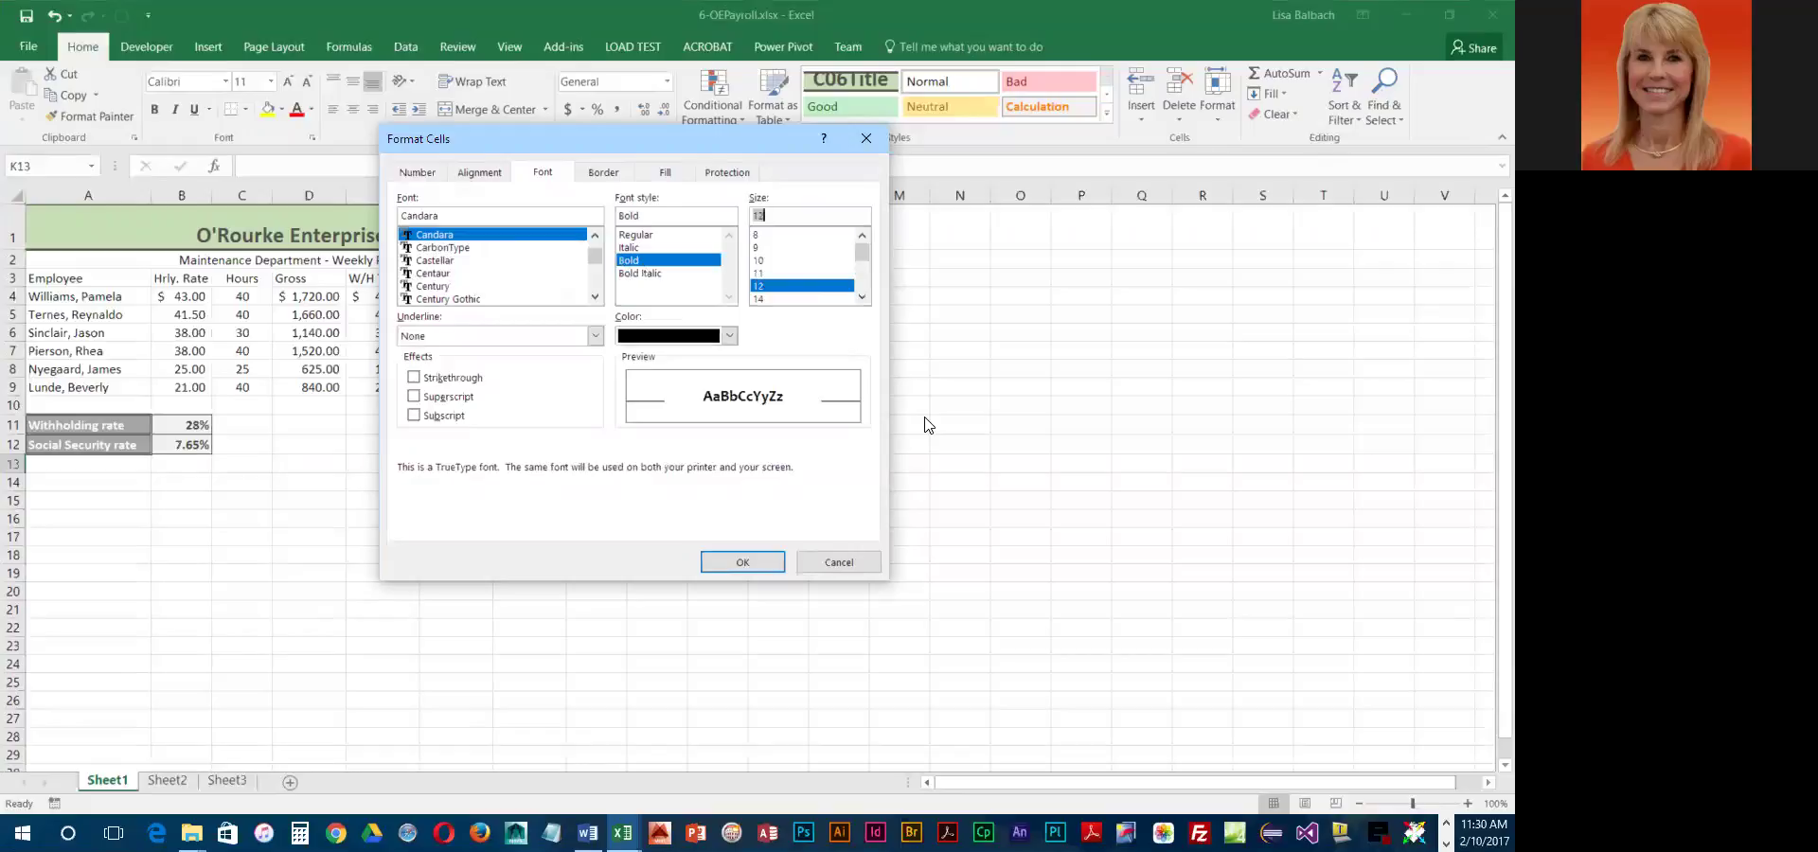
{"action": "left_click", "coordinate": [729, 337]}
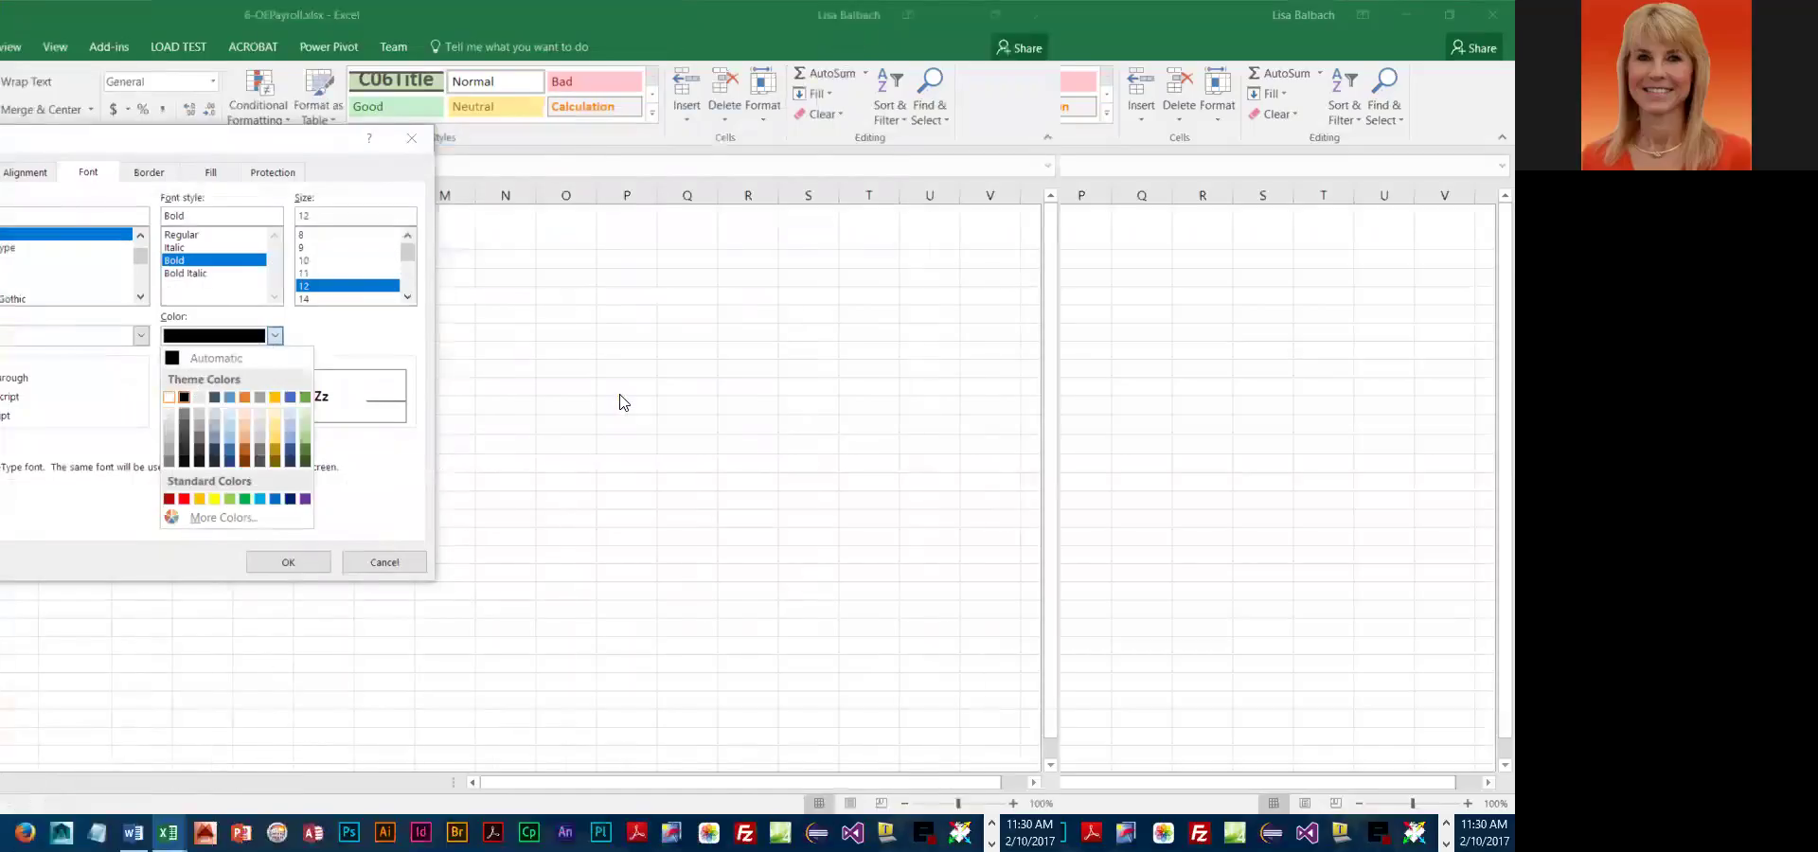
{"action": "left_click", "coordinate": [622, 397]}
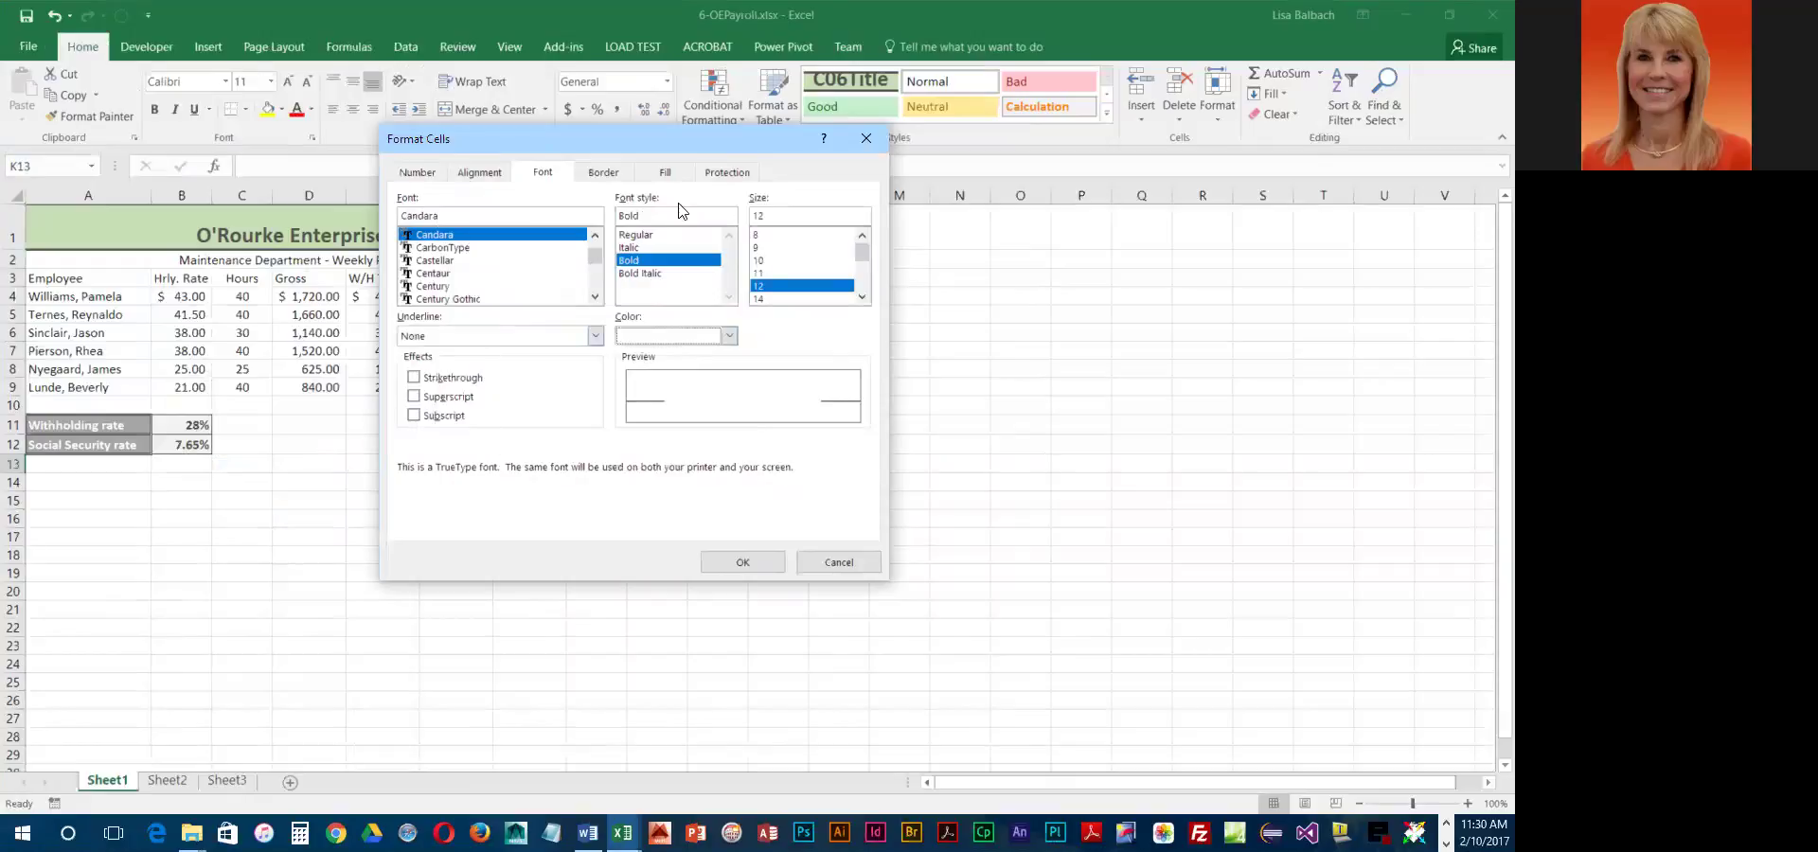
- Give the C06Subtitle style a dark green fill and centered horizontal alignment, and save the style
{"action": "left_click", "coordinate": [674, 174]}
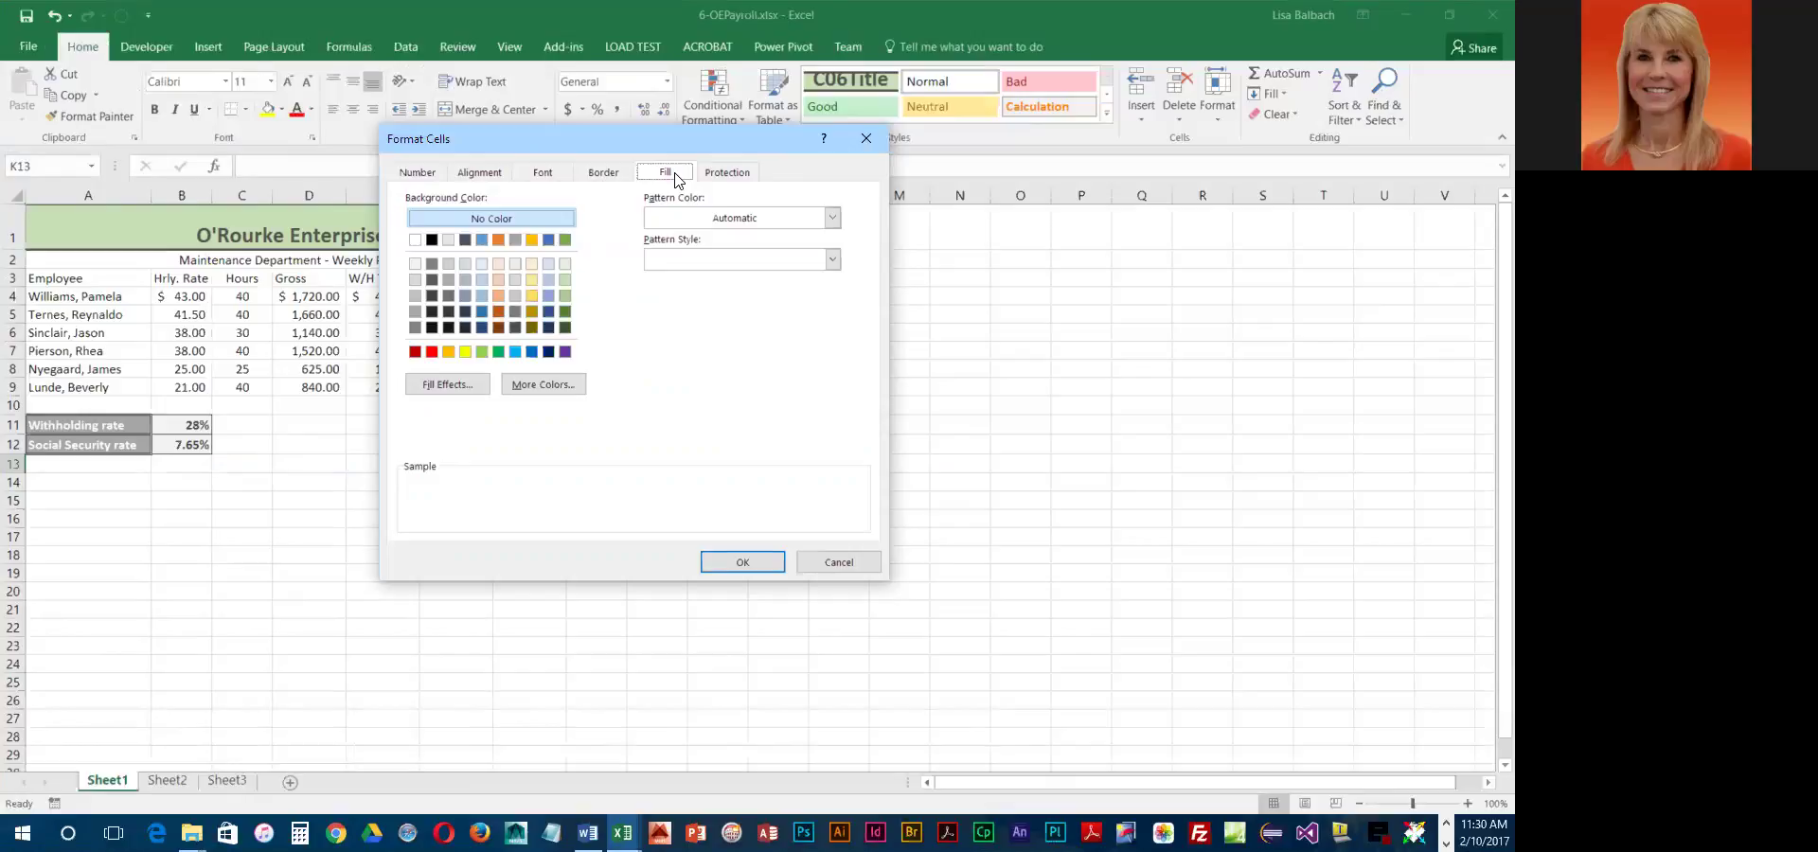
{"action": "left_click", "coordinate": [565, 311]}
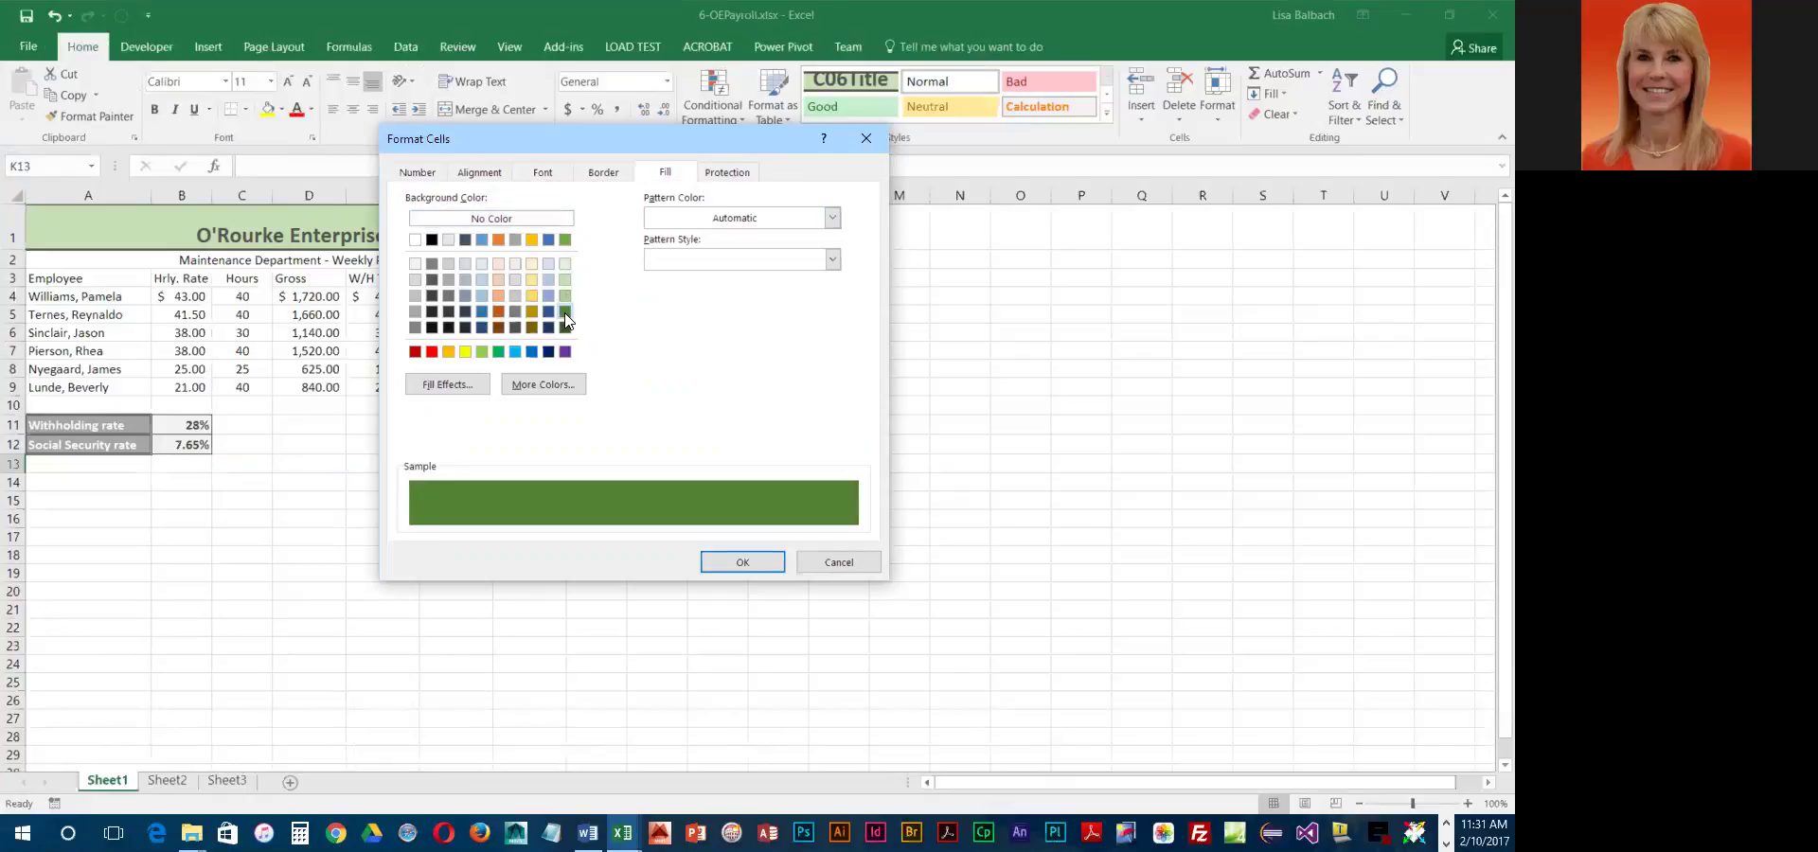
{"action": "left_click", "coordinate": [487, 176]}
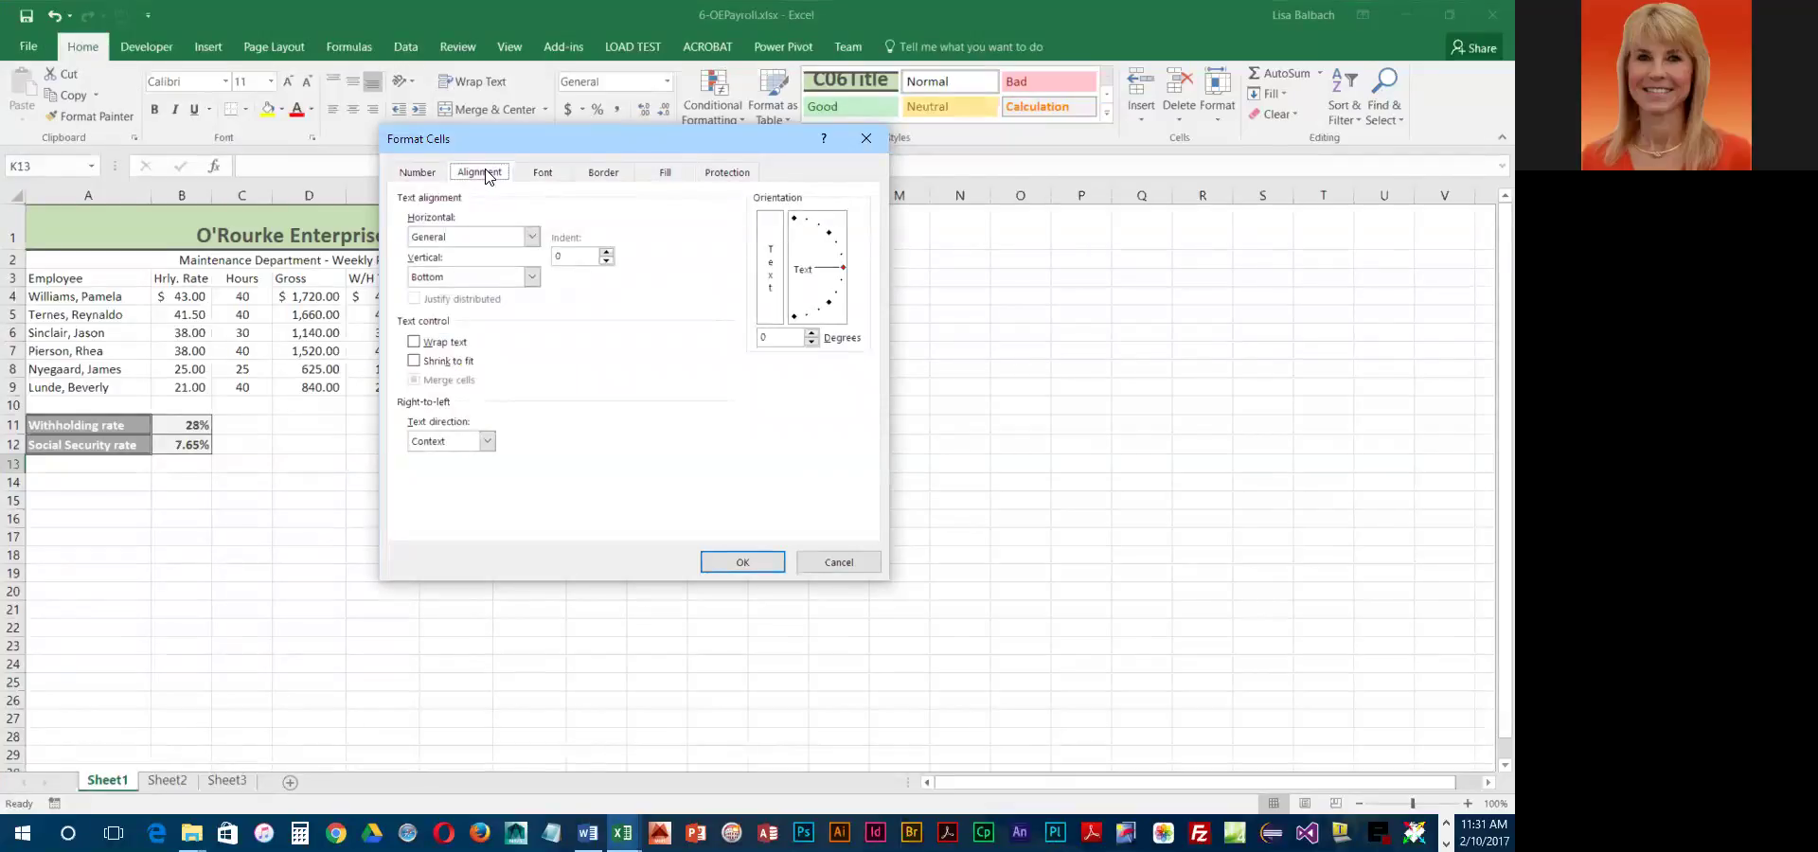
{"action": "left_click", "coordinate": [531, 237]}
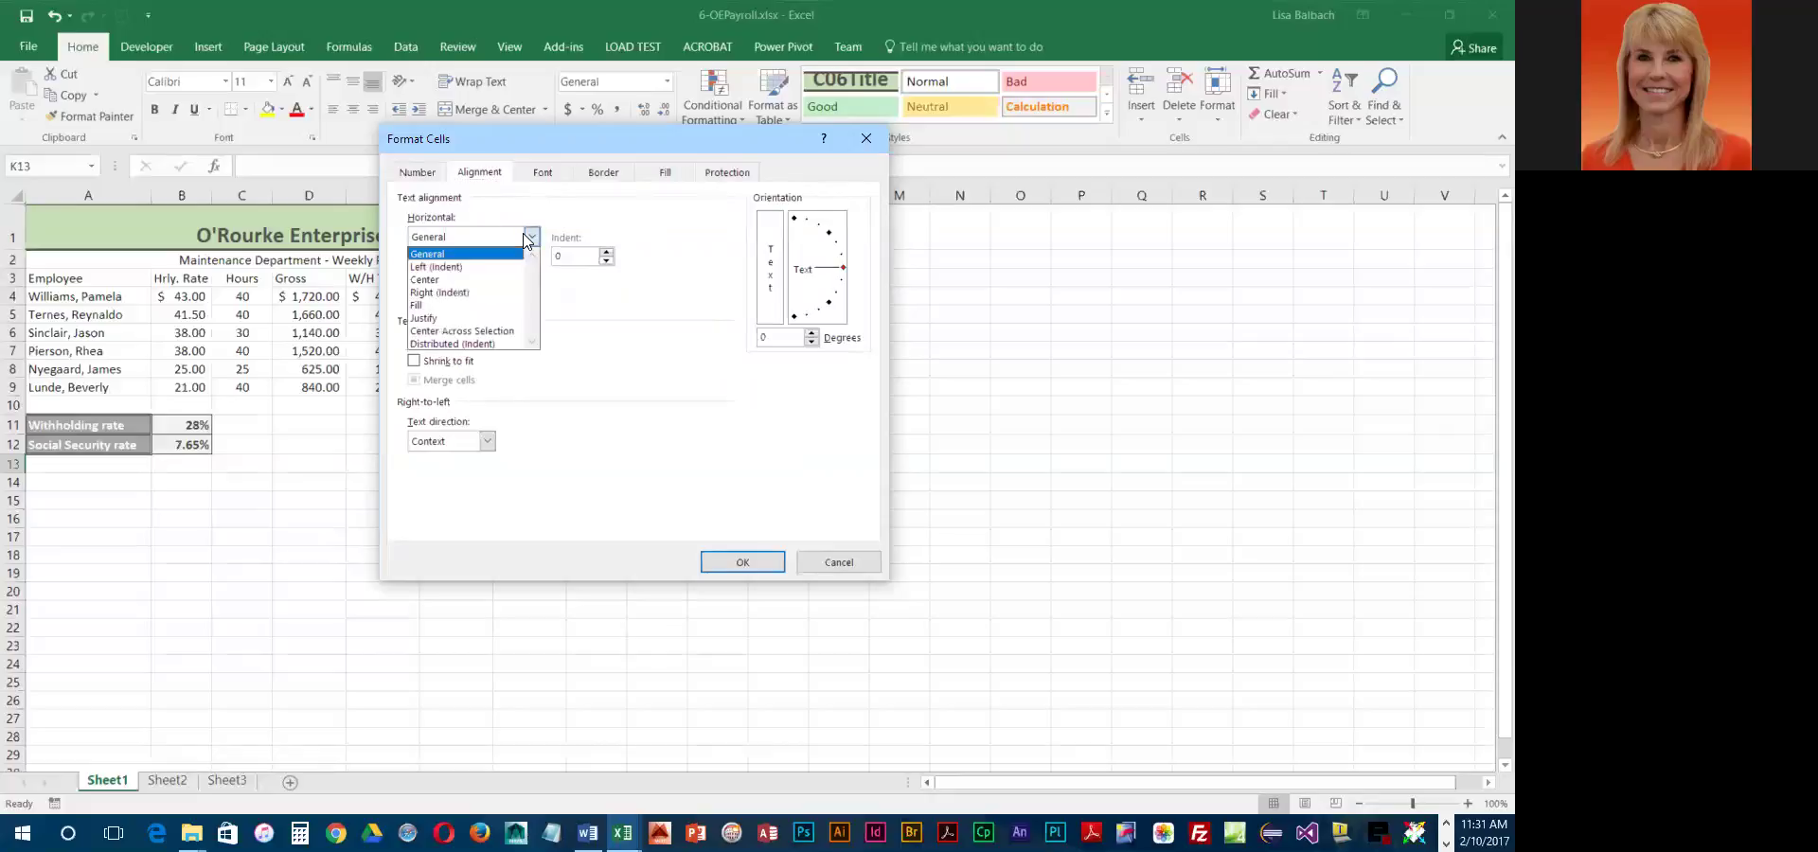
{"action": "left_click", "coordinate": [510, 280]}
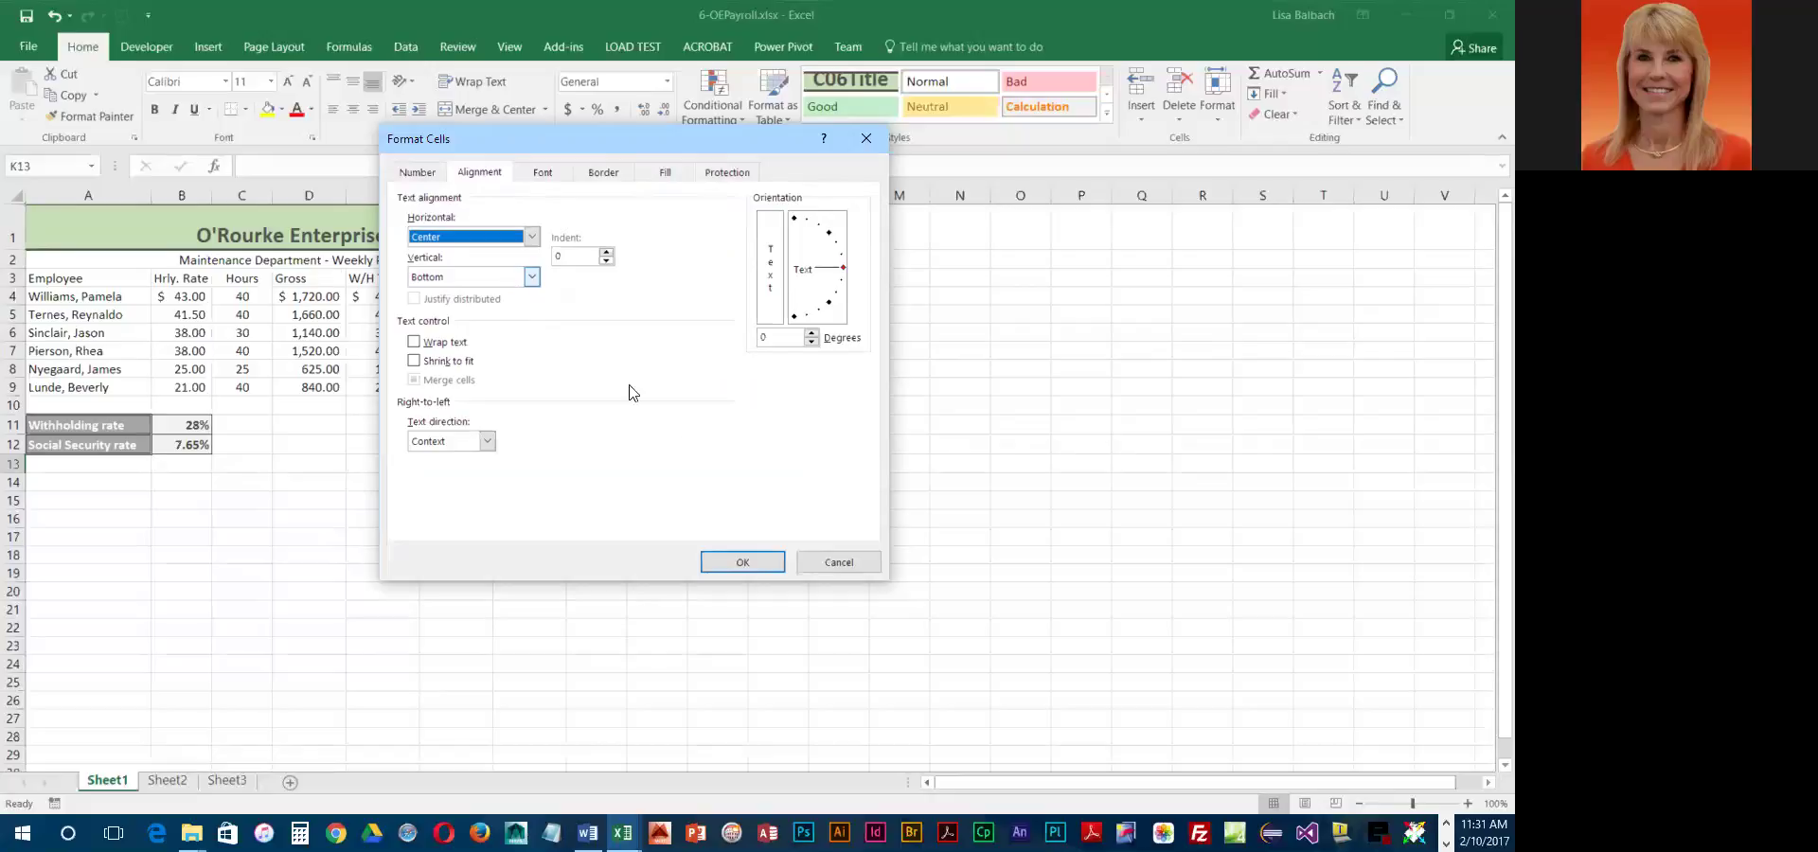
{"action": "left_click", "coordinate": [748, 561]}
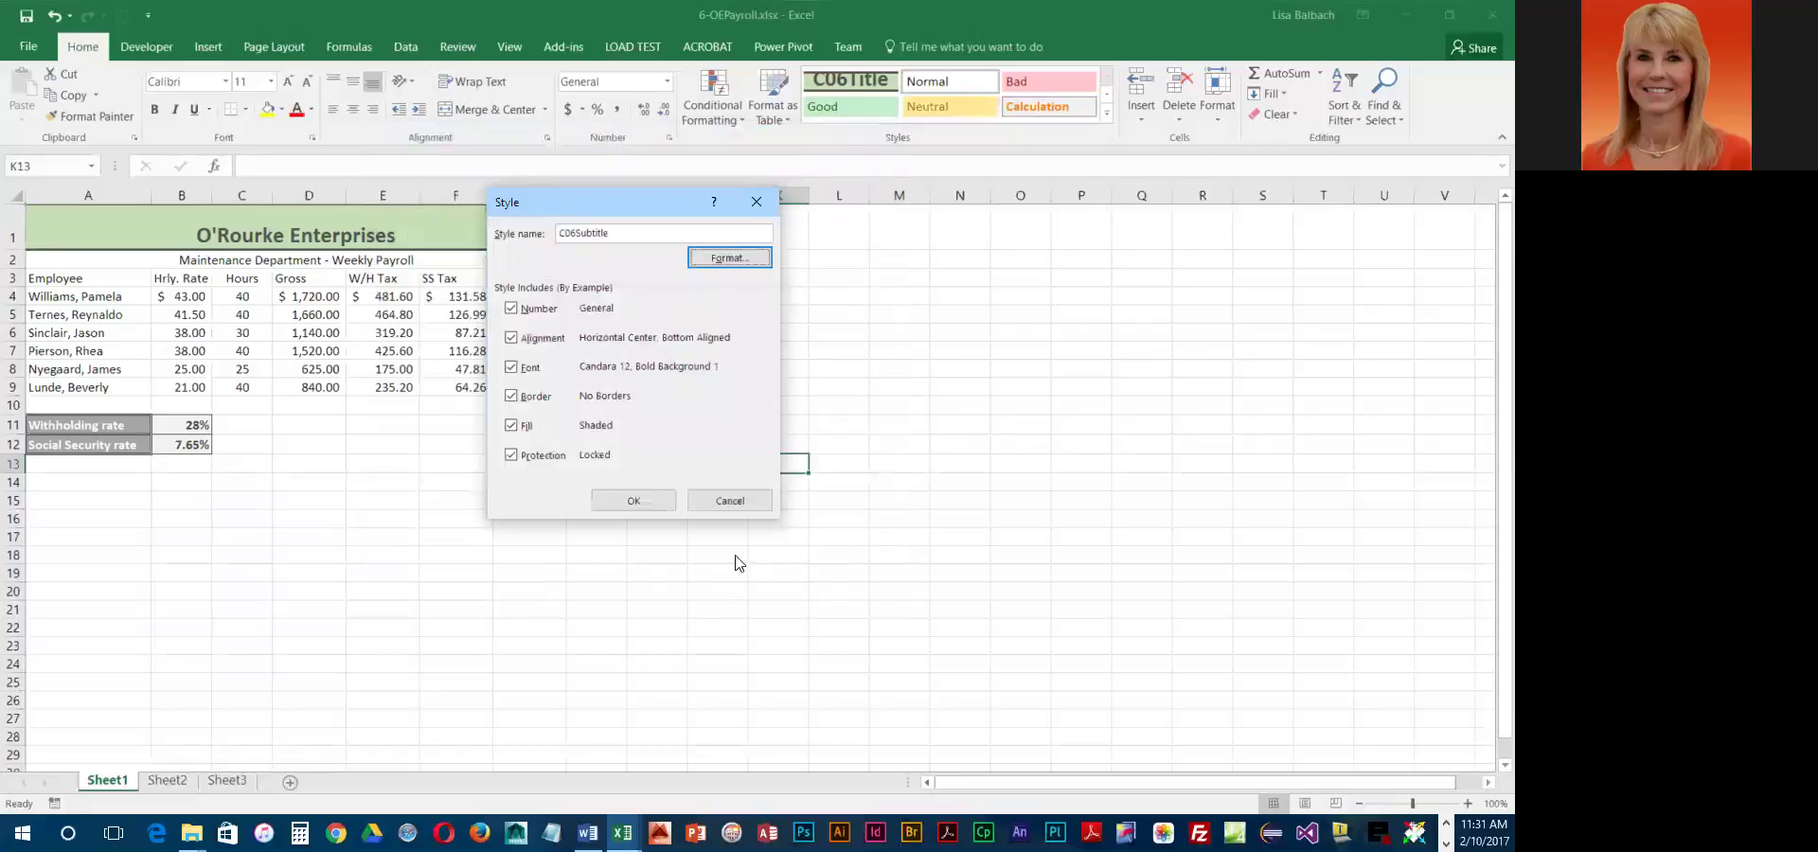
{"action": "left_click", "coordinate": [652, 502]}
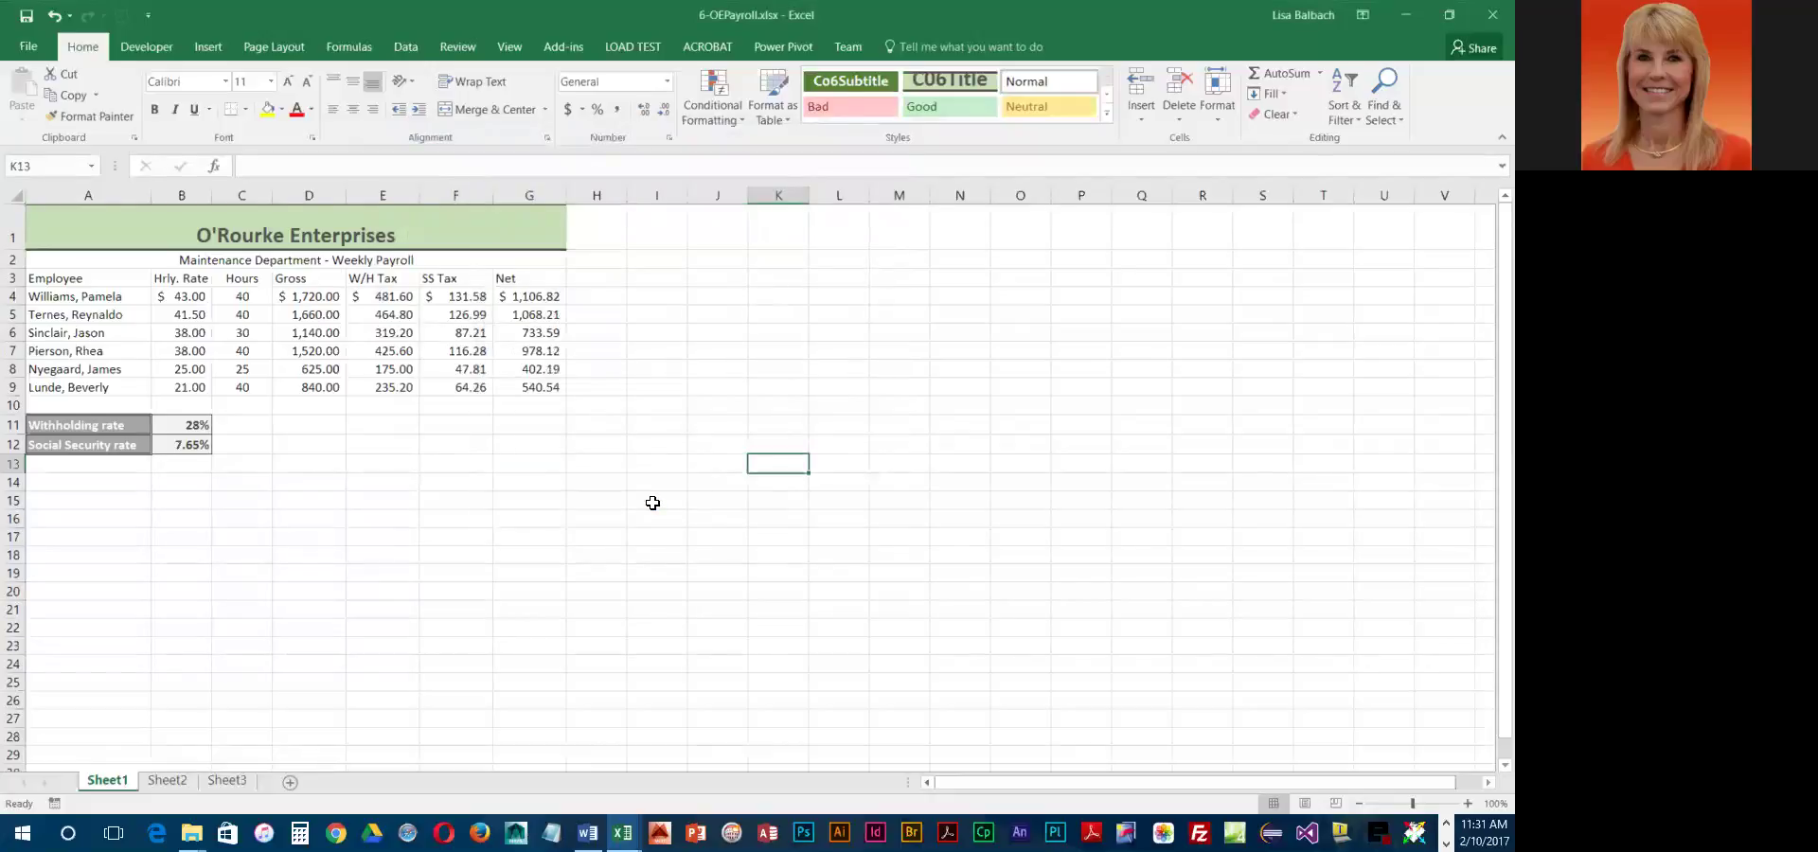
- Apply the C06Subtitle cell style to the "Maintenance Department - Weekly Payroll" subtitle in A2 on Sheet1
{"action": "left_click", "coordinate": [864, 84]}
{"action": "left_click", "coordinate": [279, 262]}
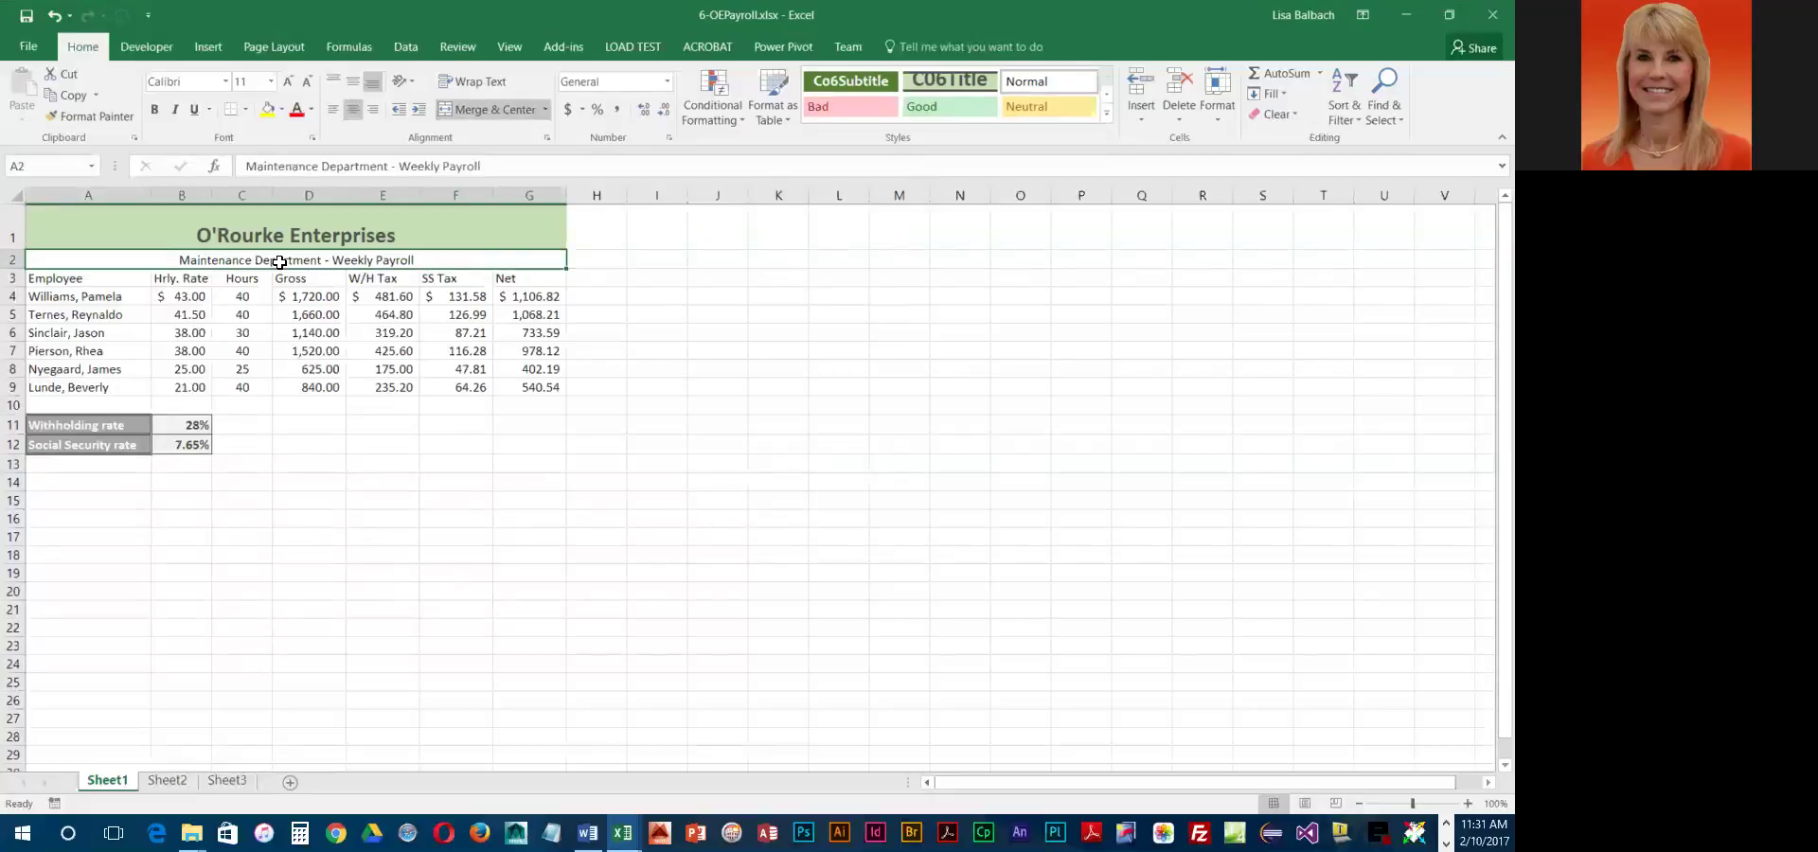
{"action": "left_click", "coordinate": [856, 80]}
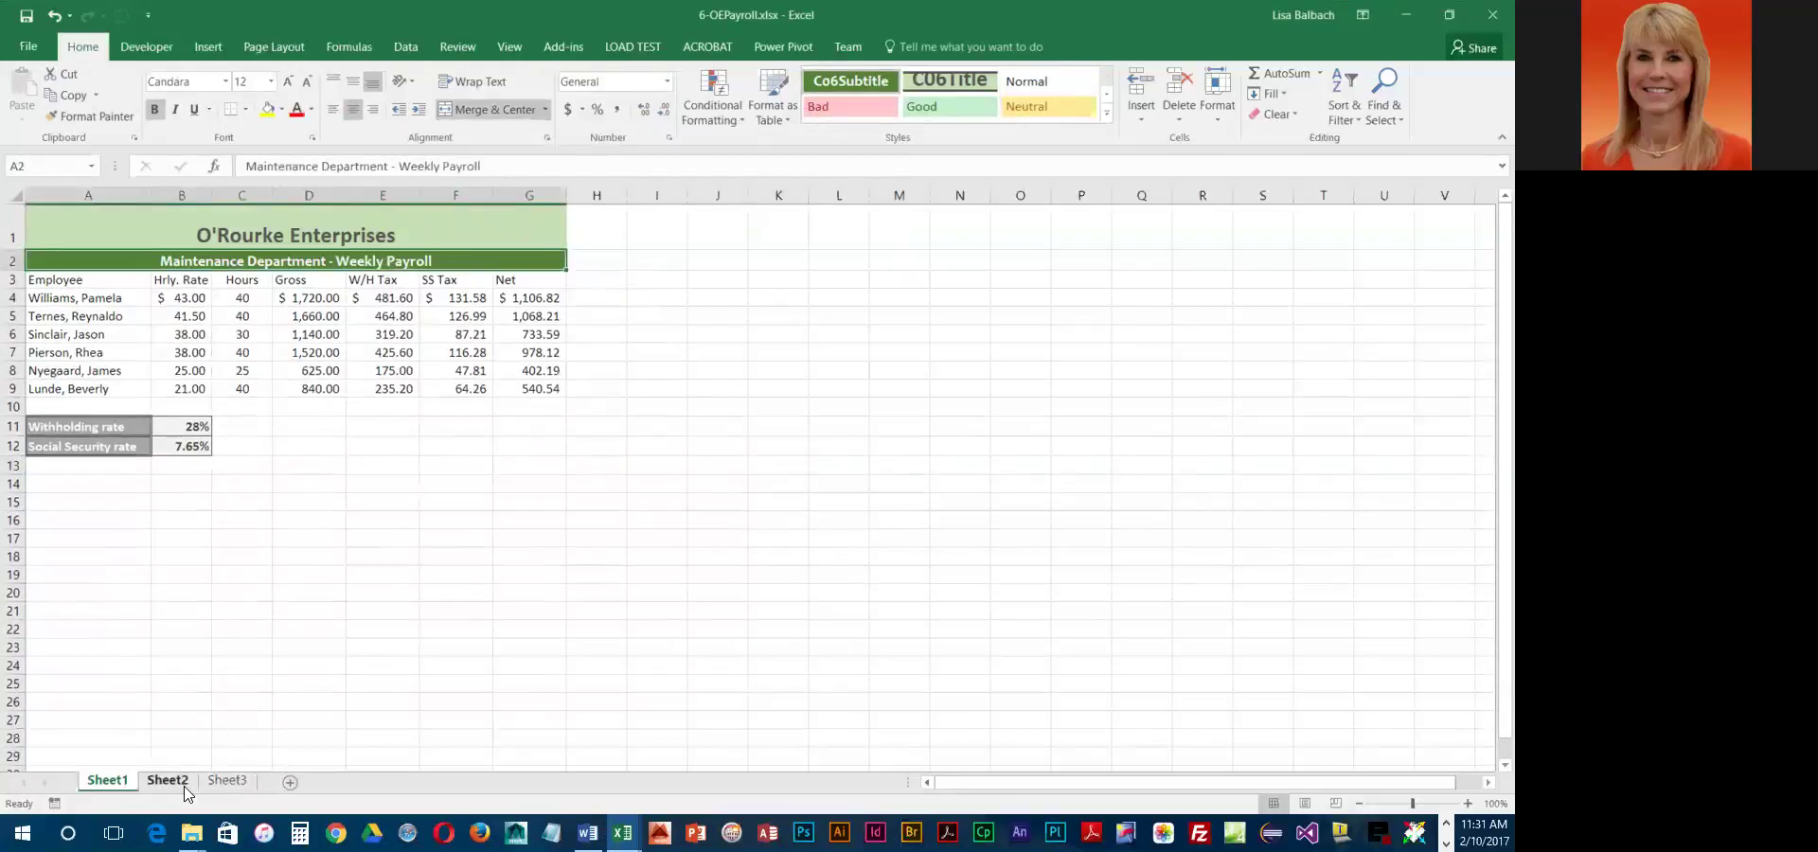
- Apply the C06Subtitle cell style to the Invoices subtitle on Sheet2 and the Overdue Accounts subtitle on Sheet3
{"action": "left_click", "coordinate": [188, 787]}
{"action": "left_click", "coordinate": [288, 247]}
{"action": "left_click", "coordinate": [858, 71]}
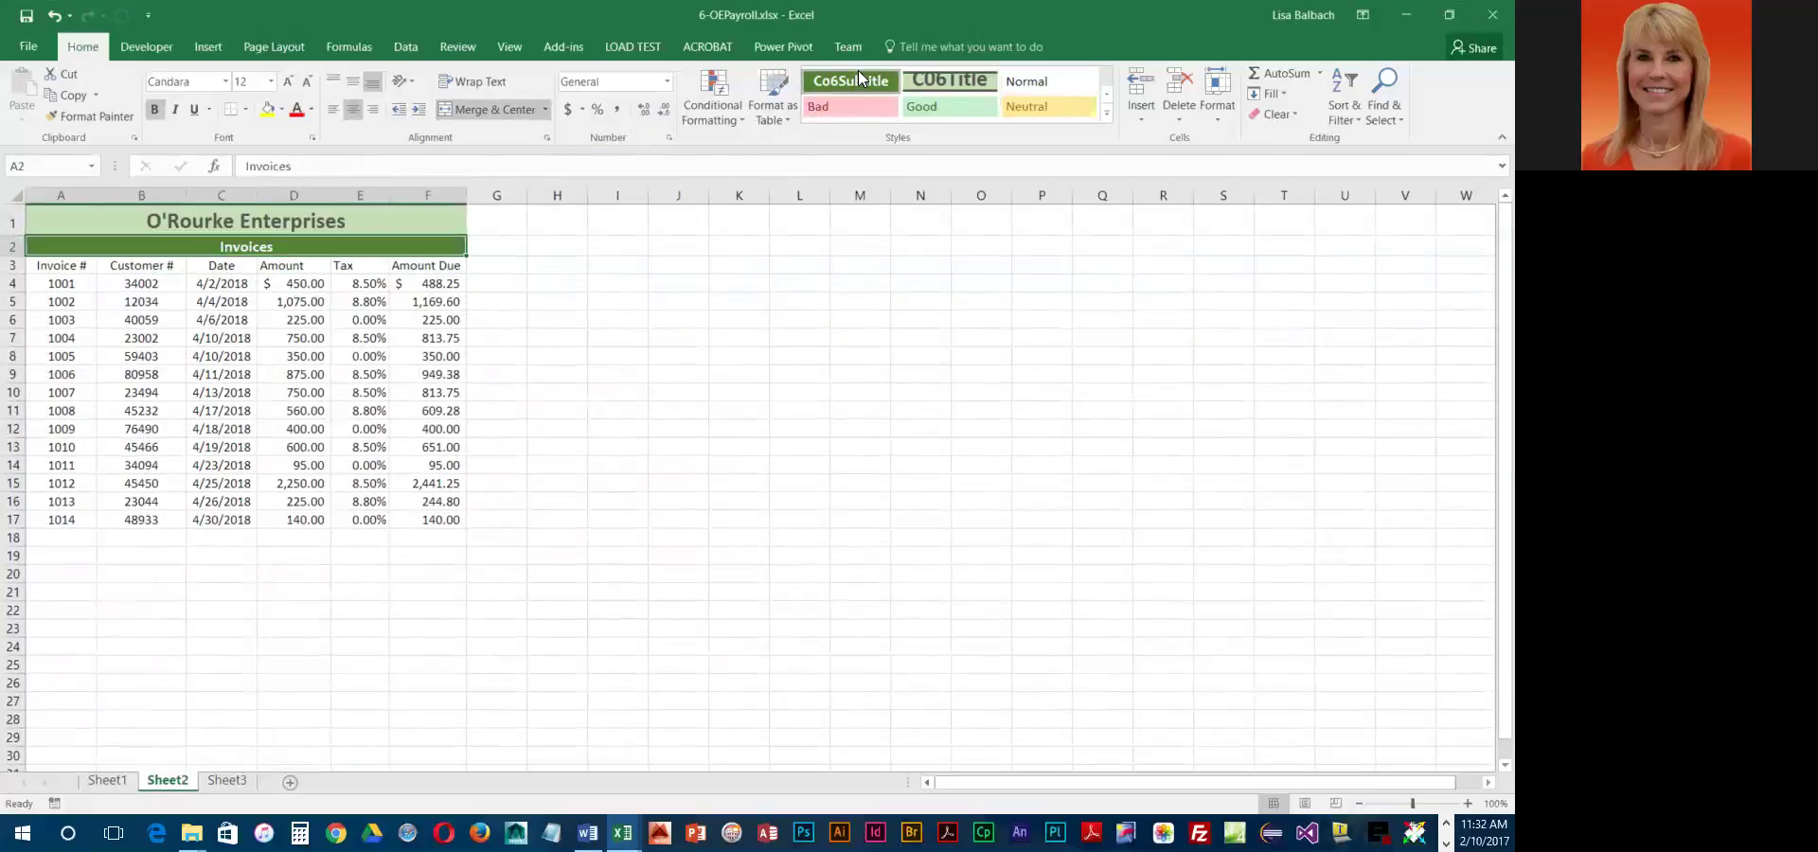
{"action": "left_click", "coordinate": [228, 781]}
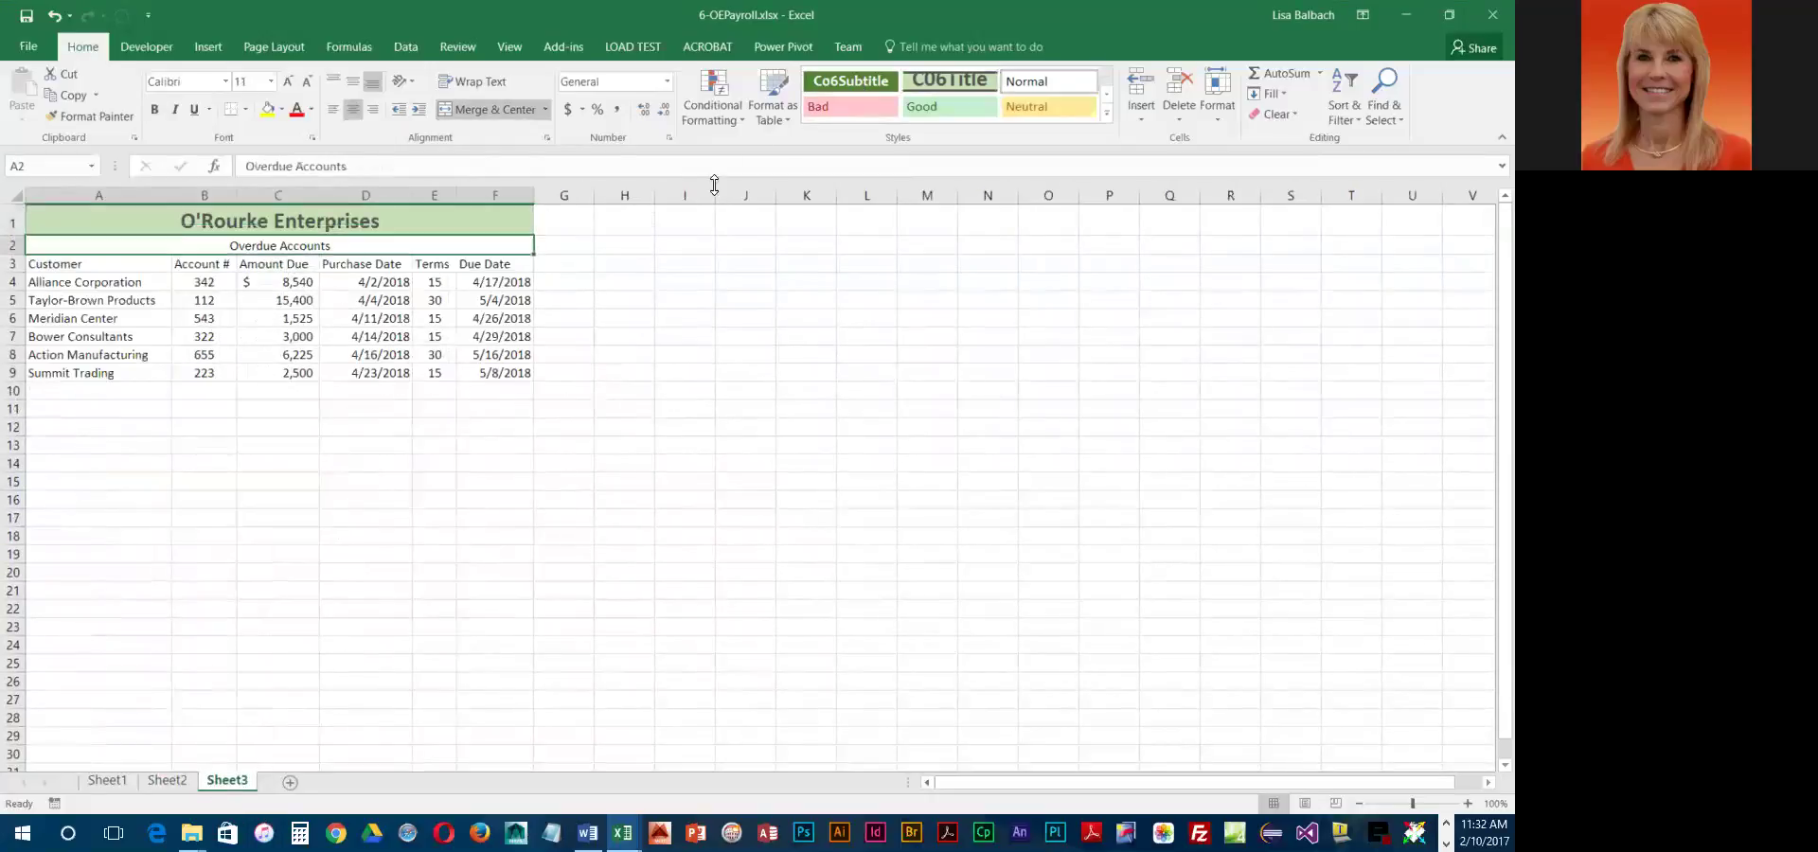
{"action": "left_click", "coordinate": [869, 77]}
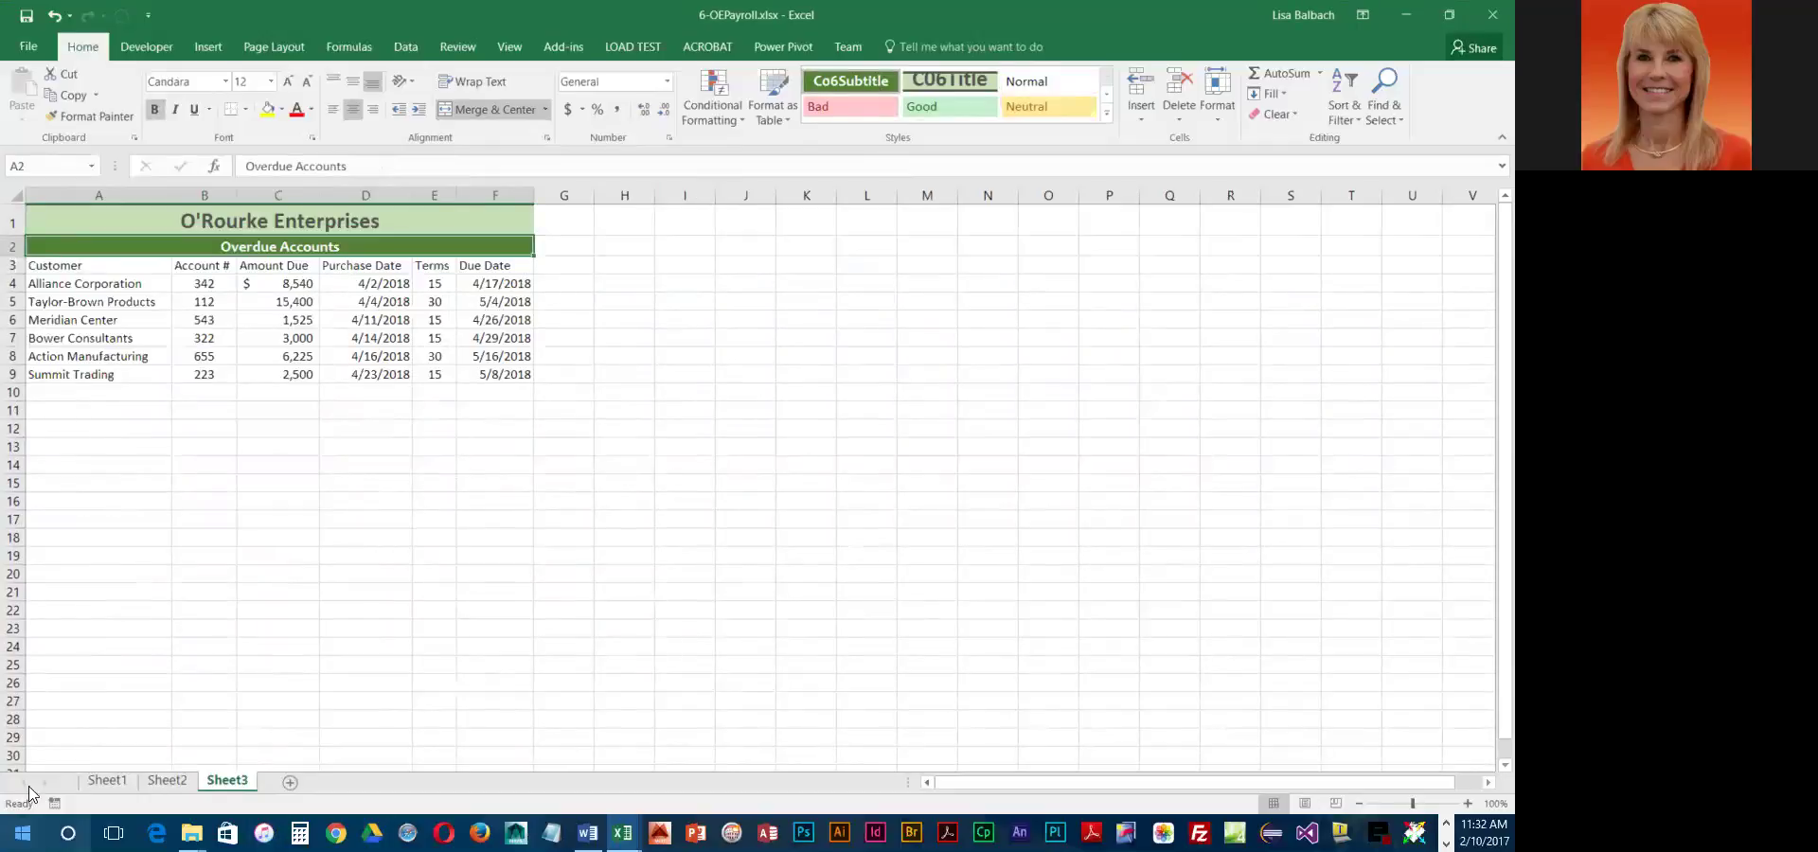
- Apply the Heading 3 cell style to the column headings in A3:G3 on Sheet1
{"action": "left_click", "coordinate": [108, 781]}
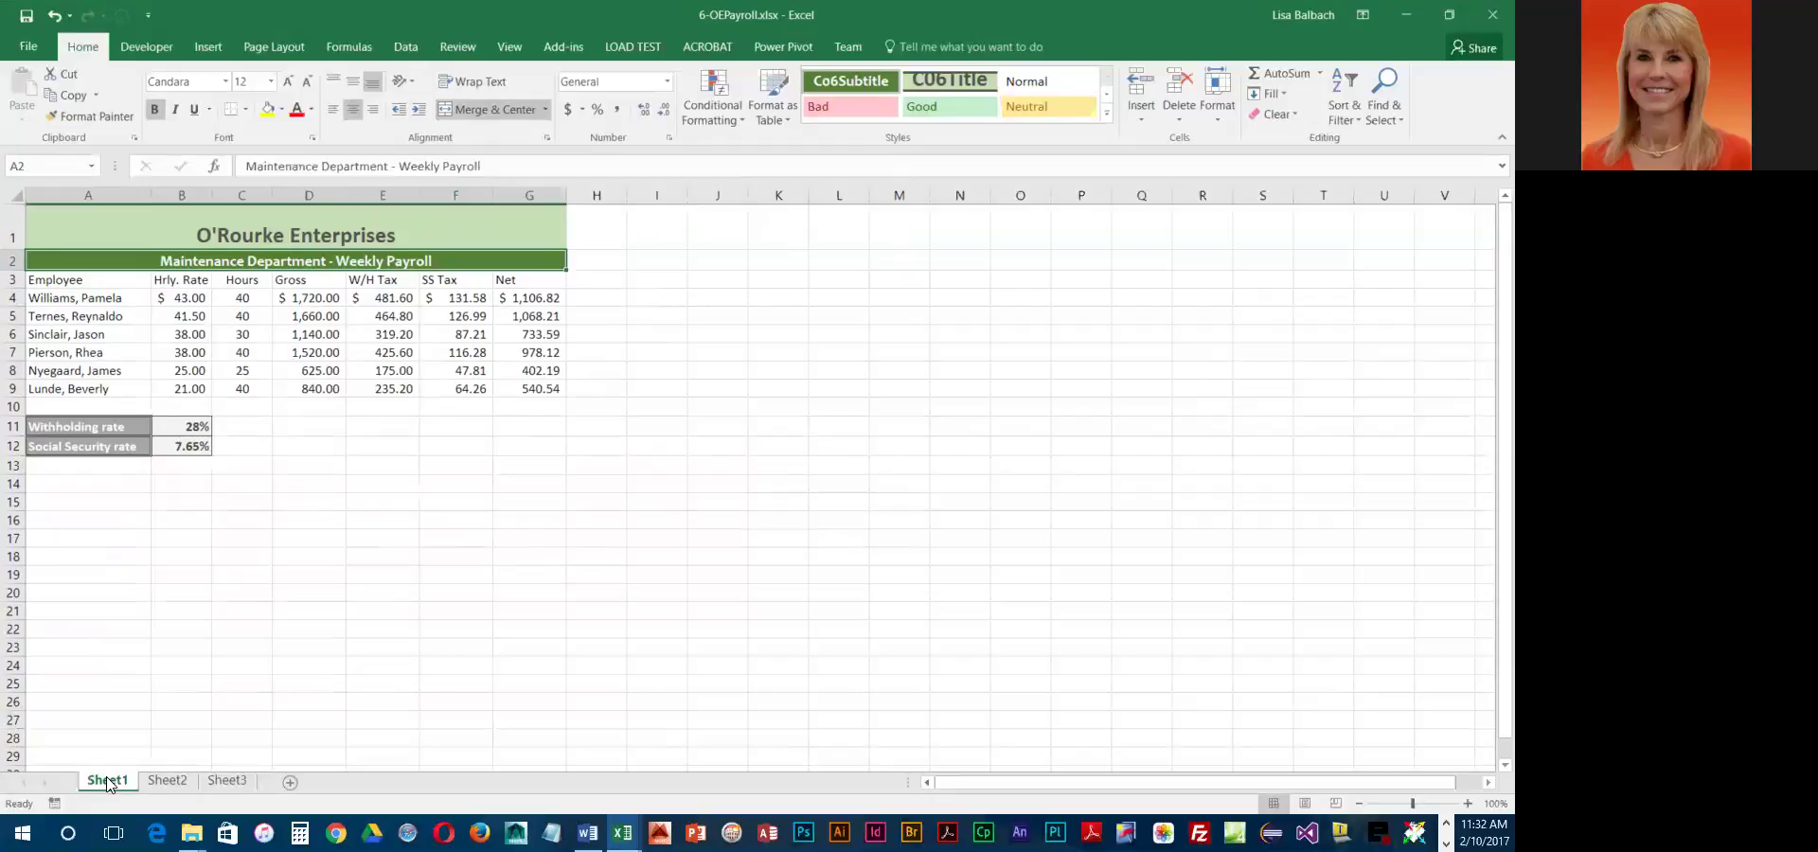
{"action": "left_click", "coordinate": [88, 282]}
{"action": "left_click_drag", "start_coordinate": [174, 277], "coordinate": [511, 277]}
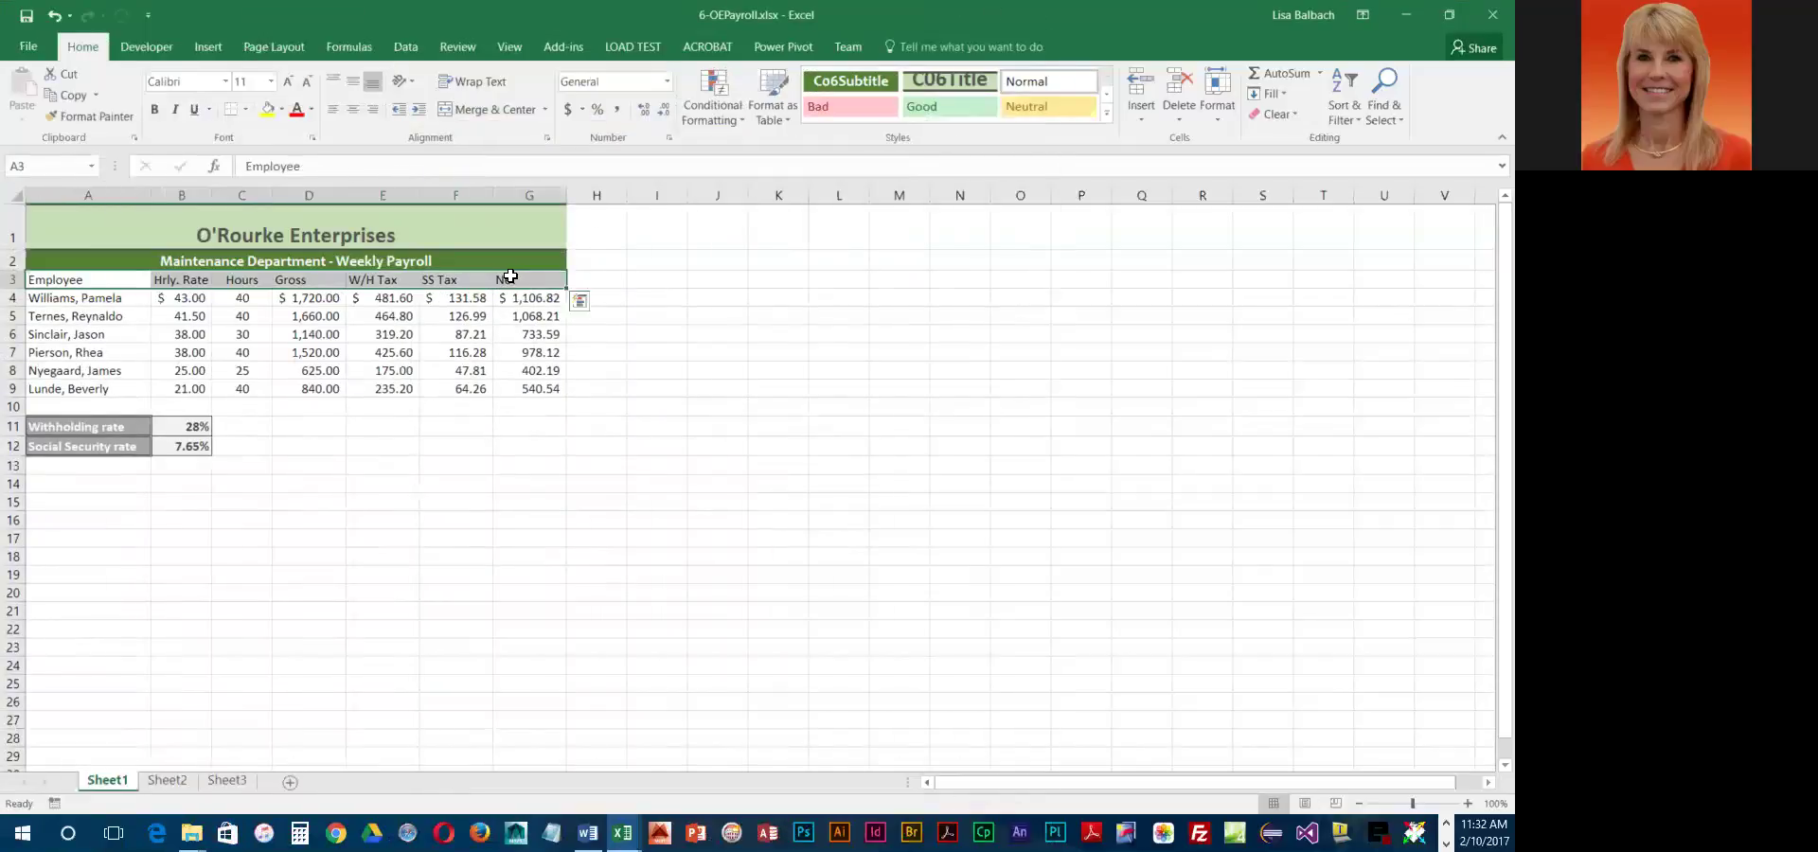
{"action": "left_click", "coordinate": [1106, 118]}
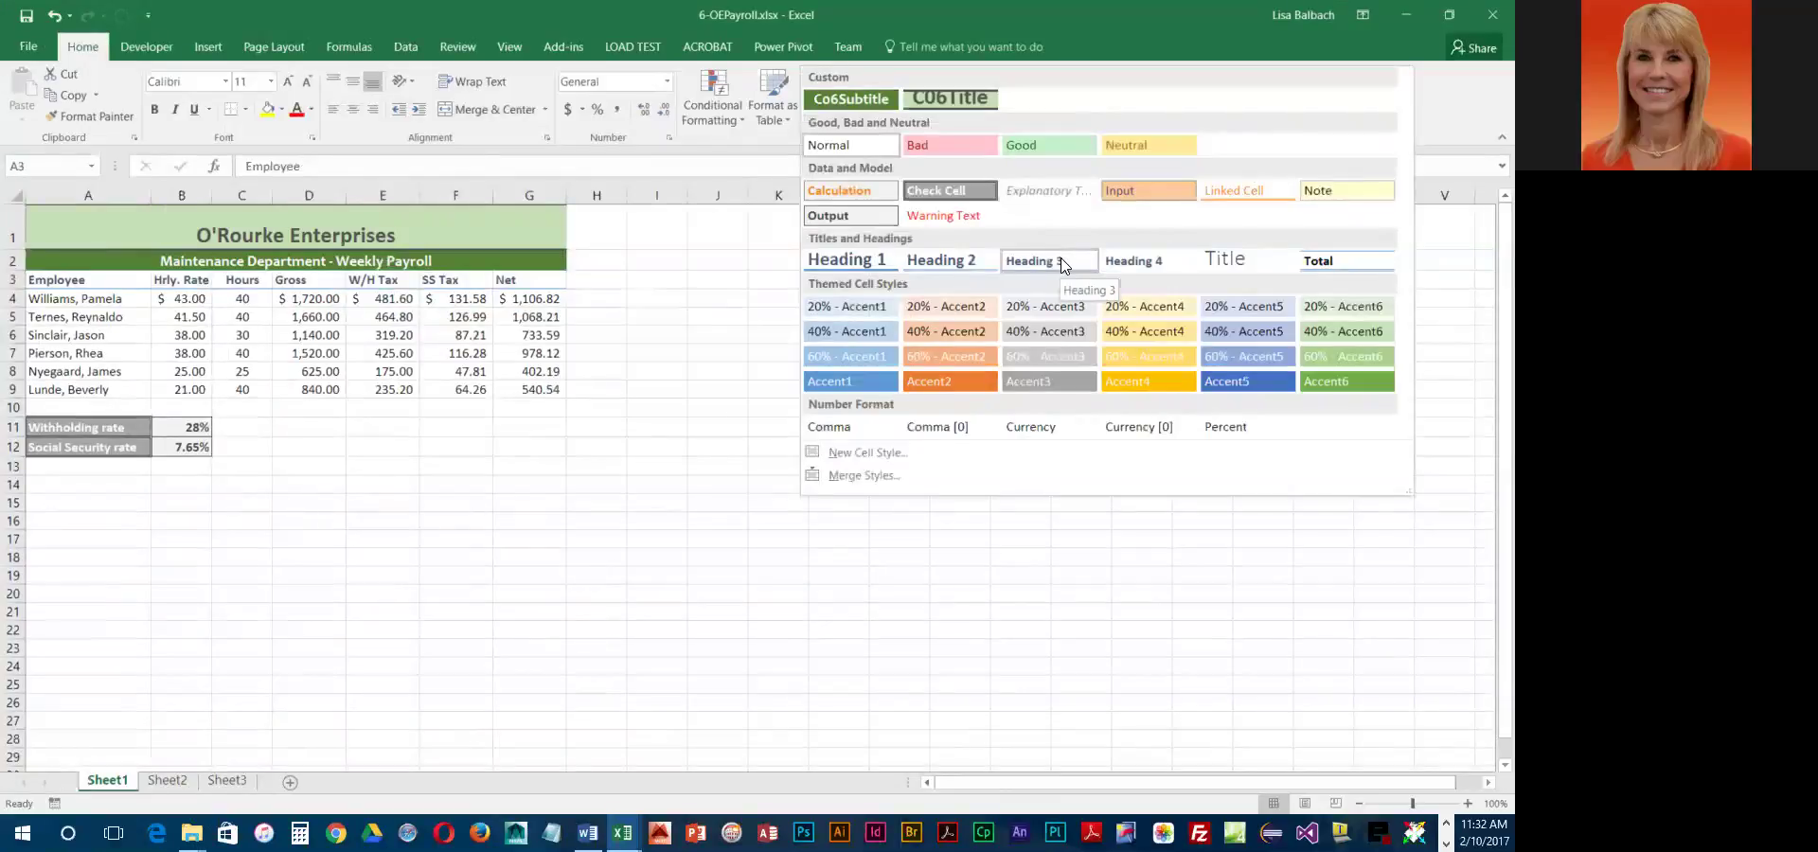
{"action": "left_click", "coordinate": [1063, 266]}
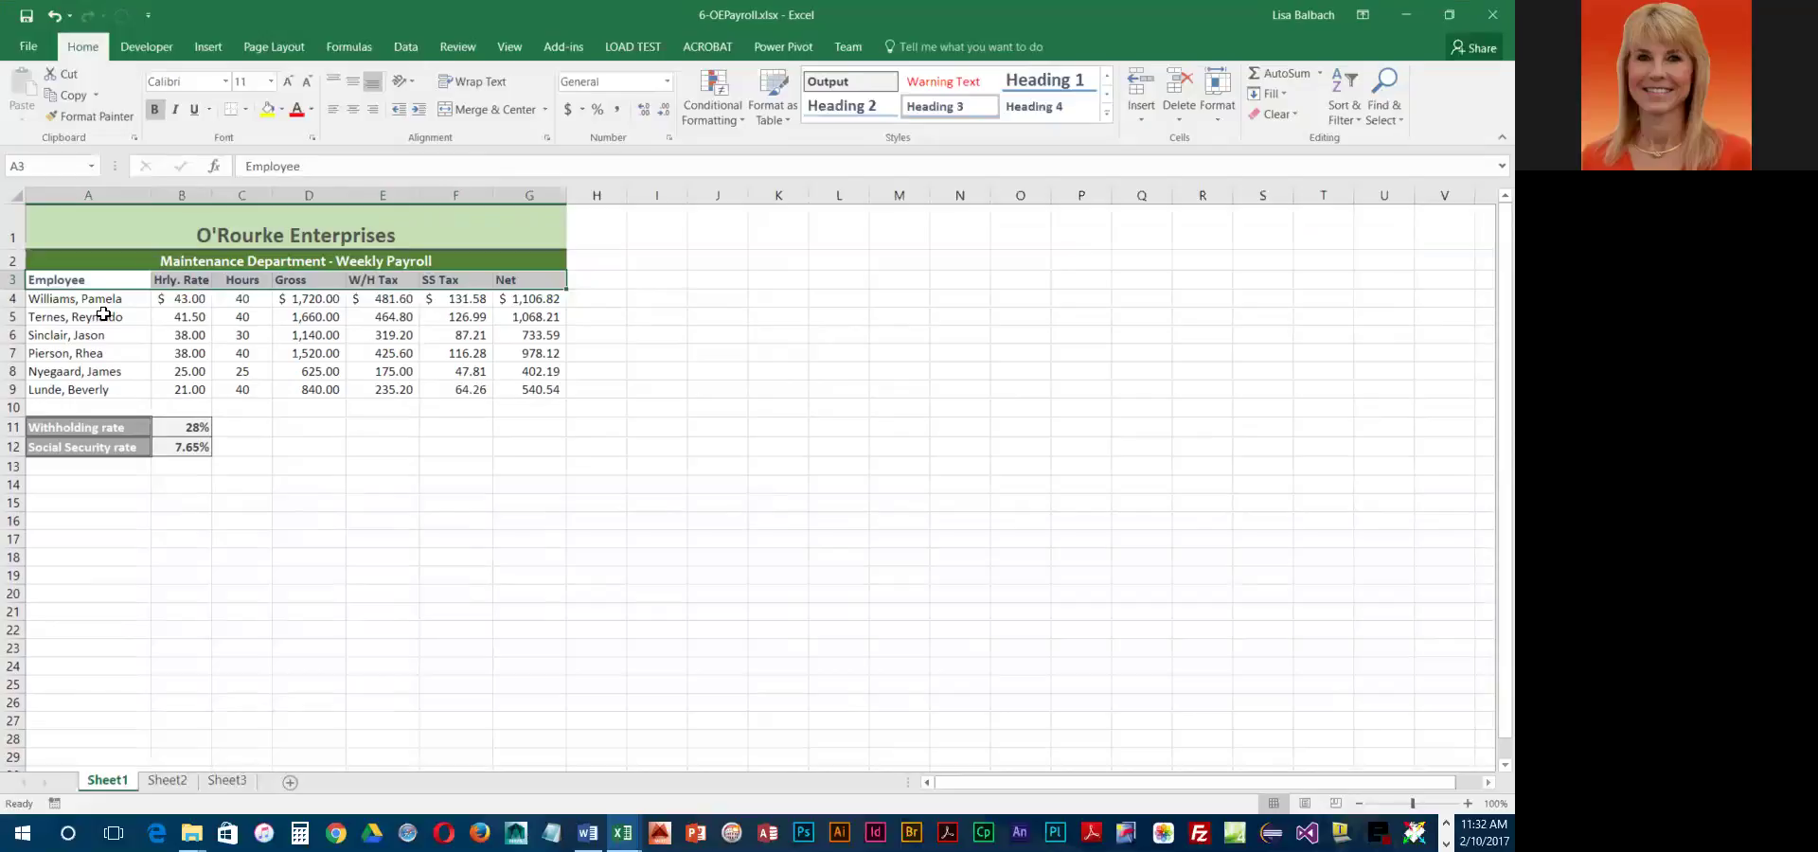
- Apply the 20% - Accent3 cell style to the payroll row A5:G5
{"action": "left_click_drag", "start_coordinate": [103, 314], "coordinate": [535, 316]}
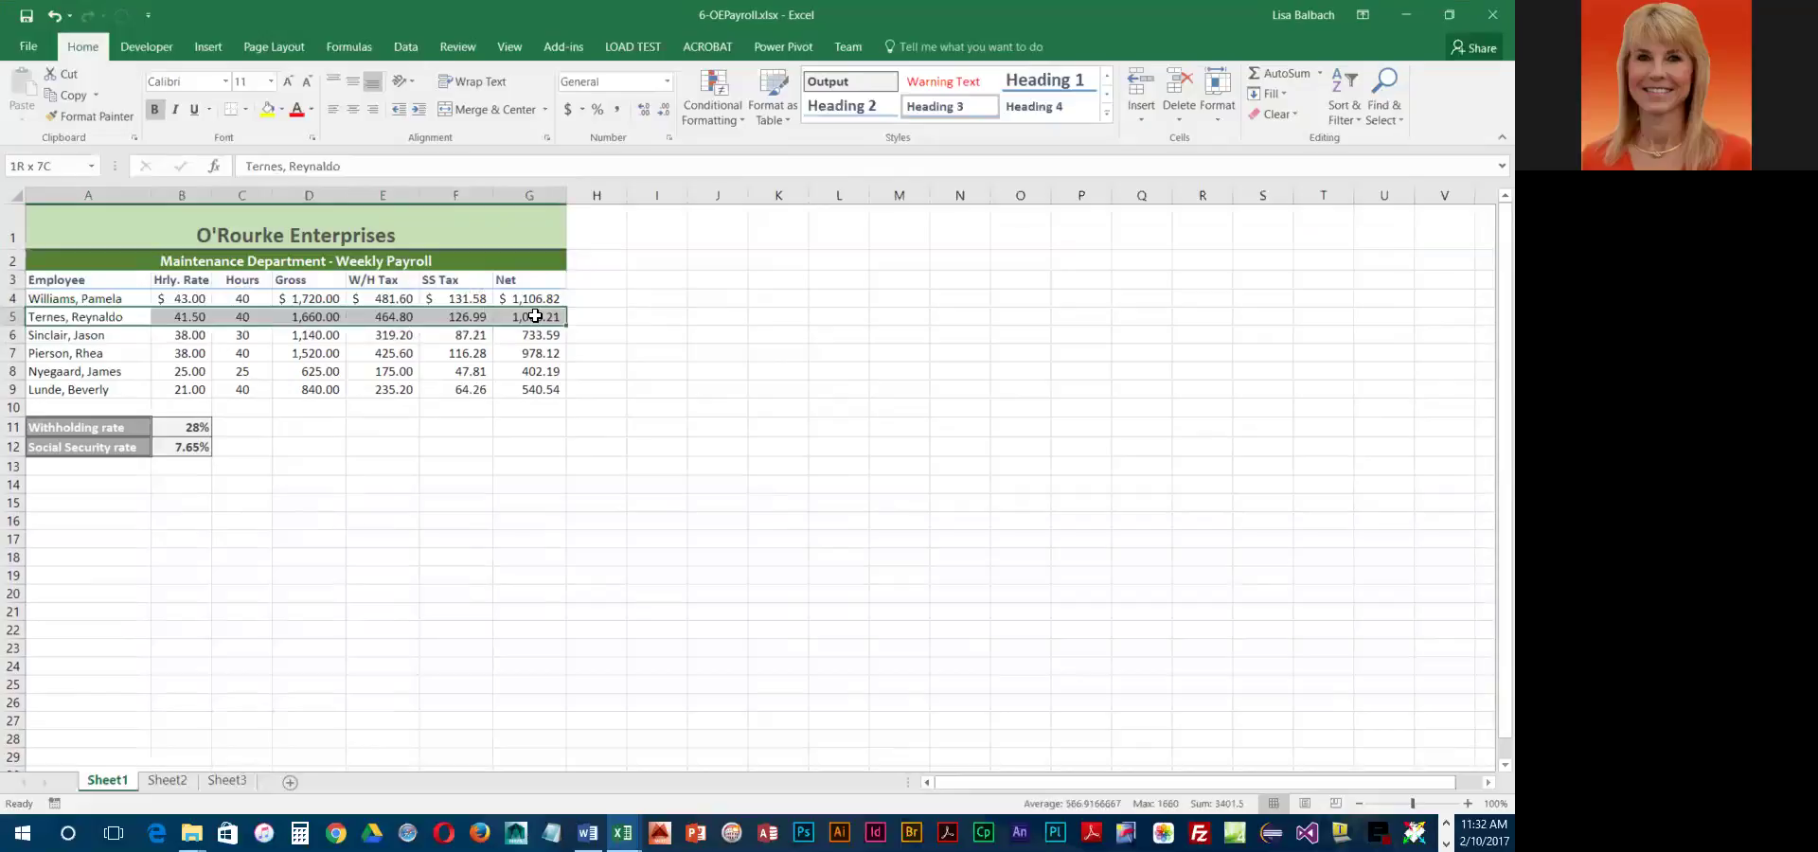
{"action": "left_click_drag", "start_coordinate": [535, 317], "coordinate": [535, 316]}
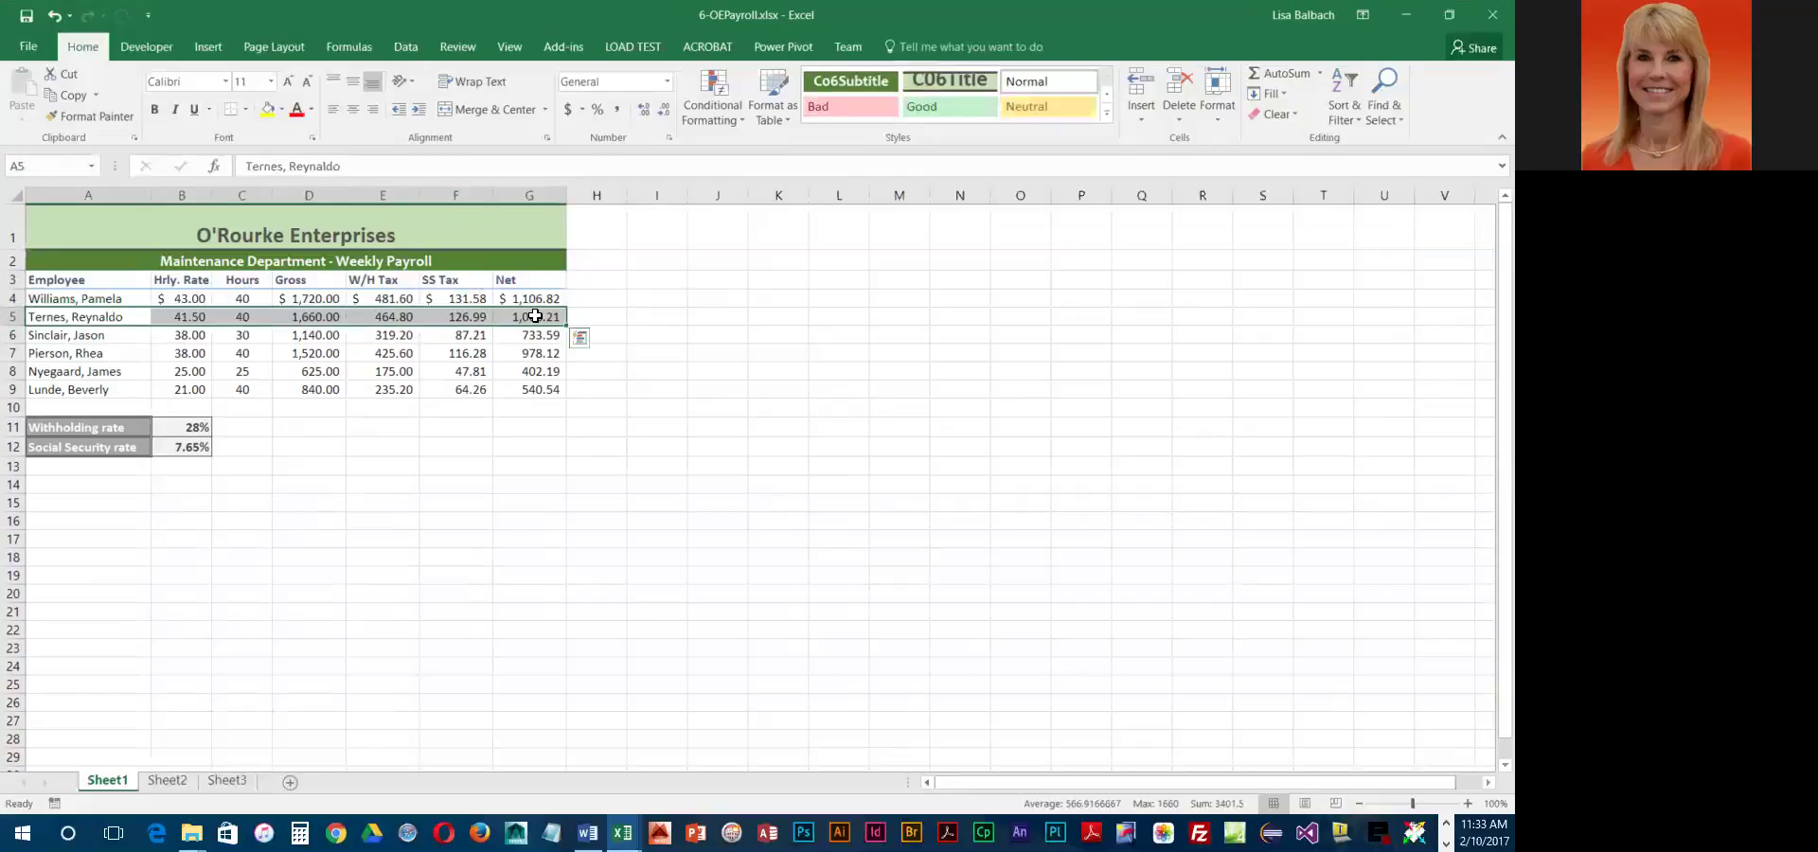
{"action": "left_click", "coordinate": [1105, 113]}
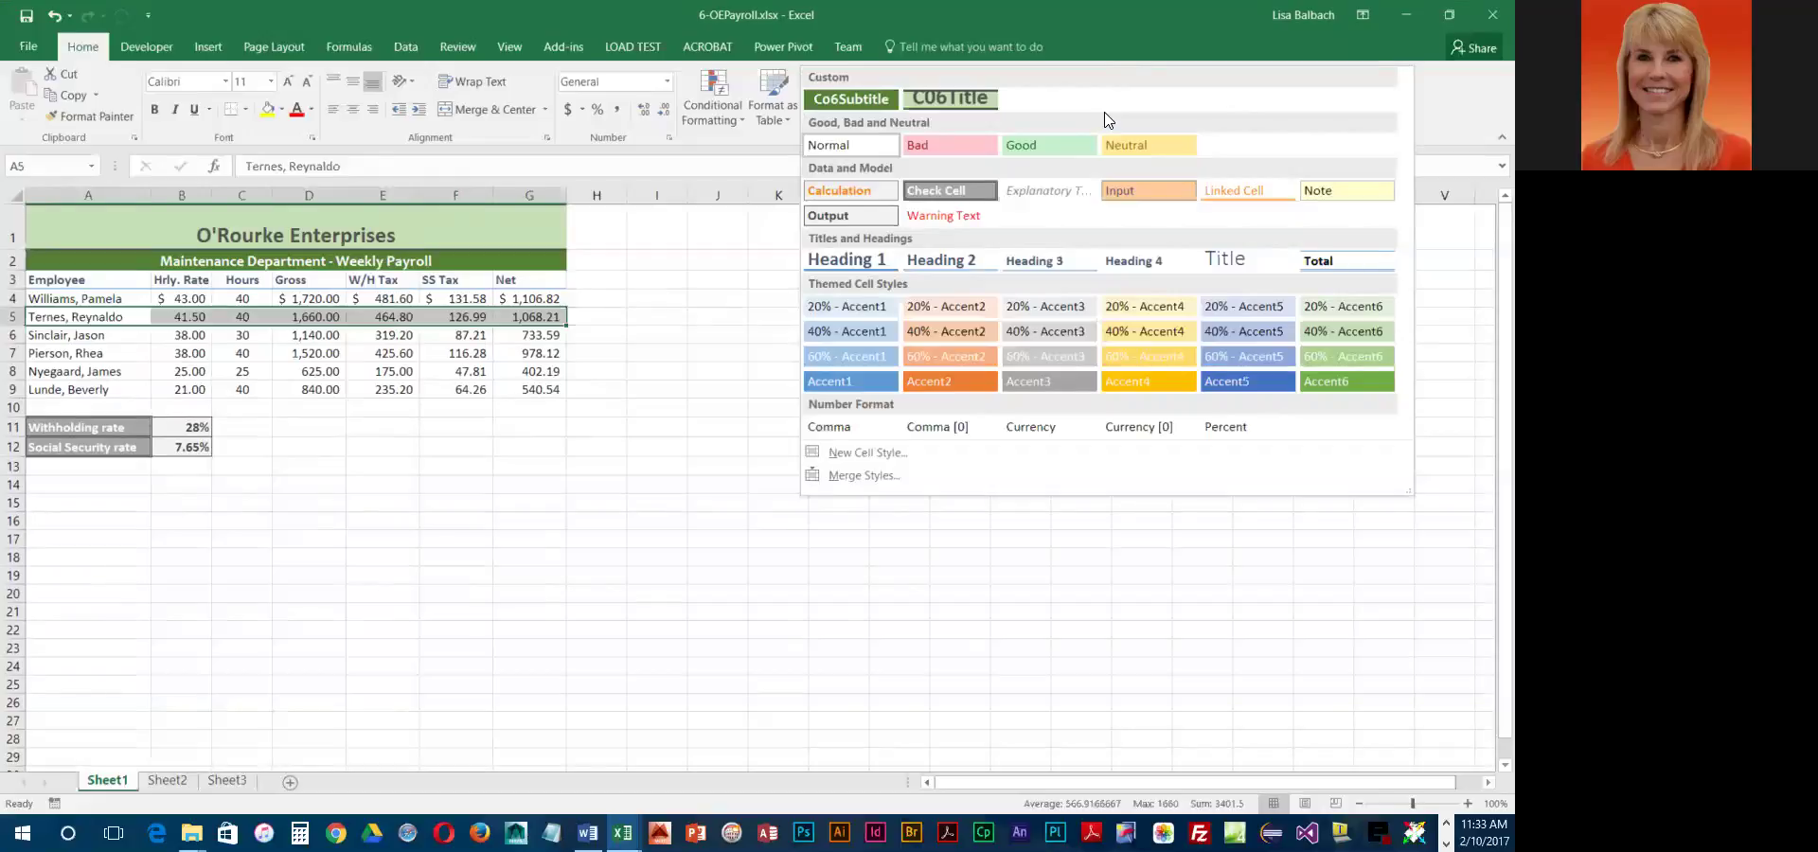
{"action": "left_click", "coordinate": [1075, 314]}
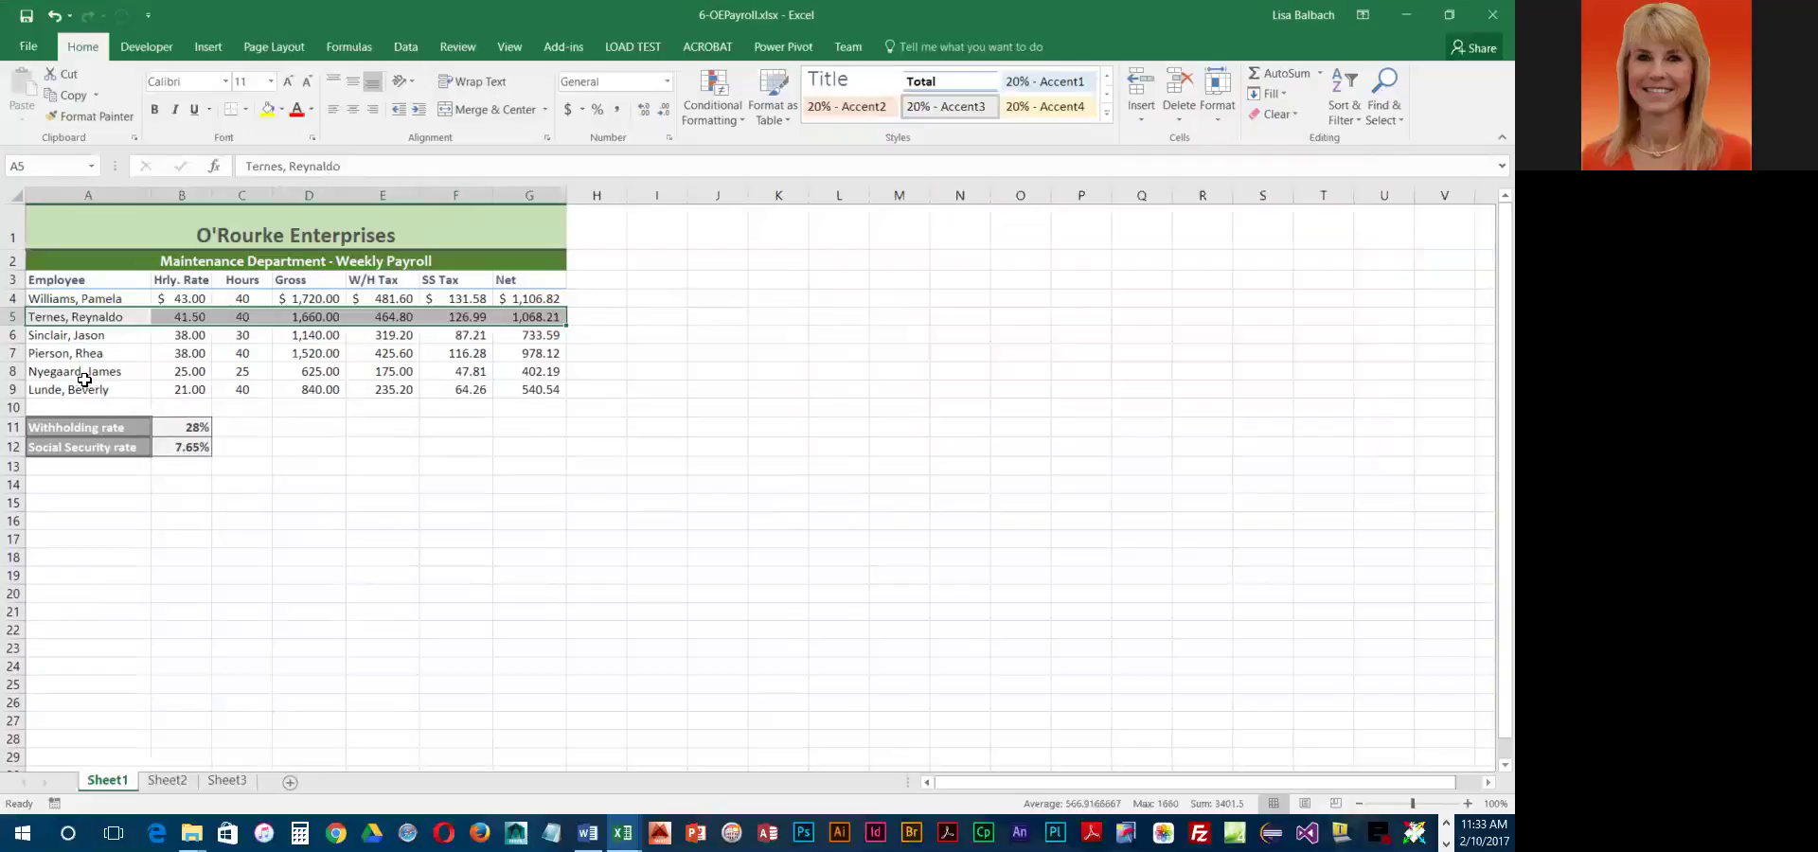
- Apply the 20% - Accent3 cell style to the payroll rows A7:G7 and A9:G9 together
{"action": "left_click", "coordinate": [103, 353]}
{"action": "left_click_drag", "start_coordinate": [103, 353], "coordinate": [516, 360]}
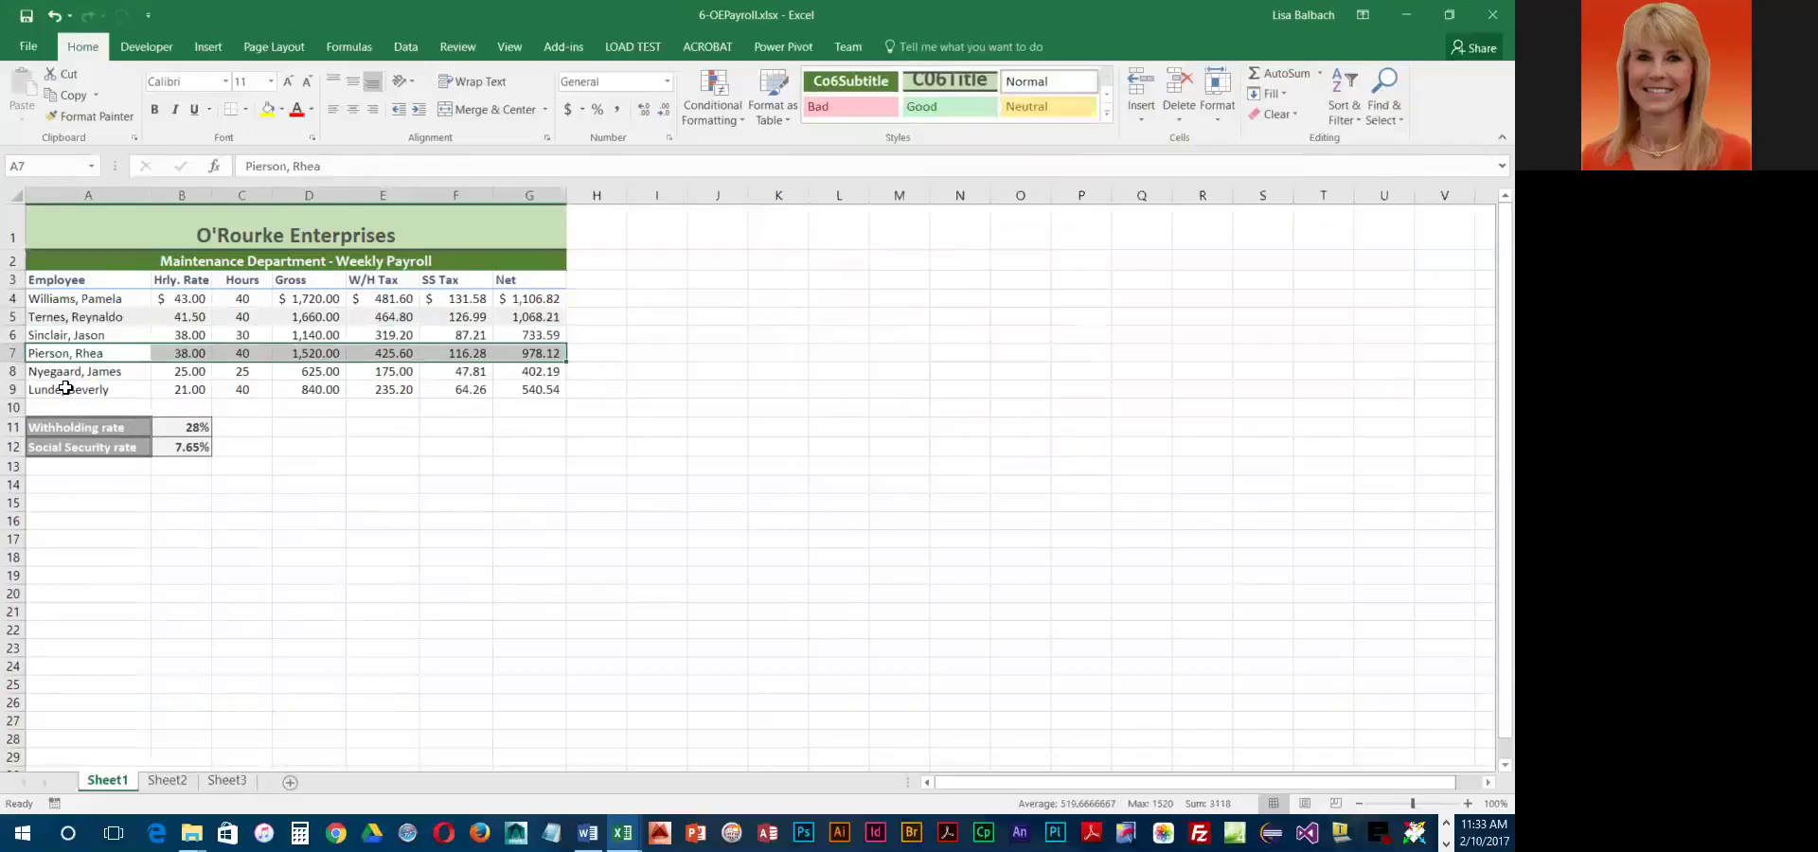
{"action": "left_click_drag", "start_coordinate": [65, 388], "coordinate": [519, 389]}
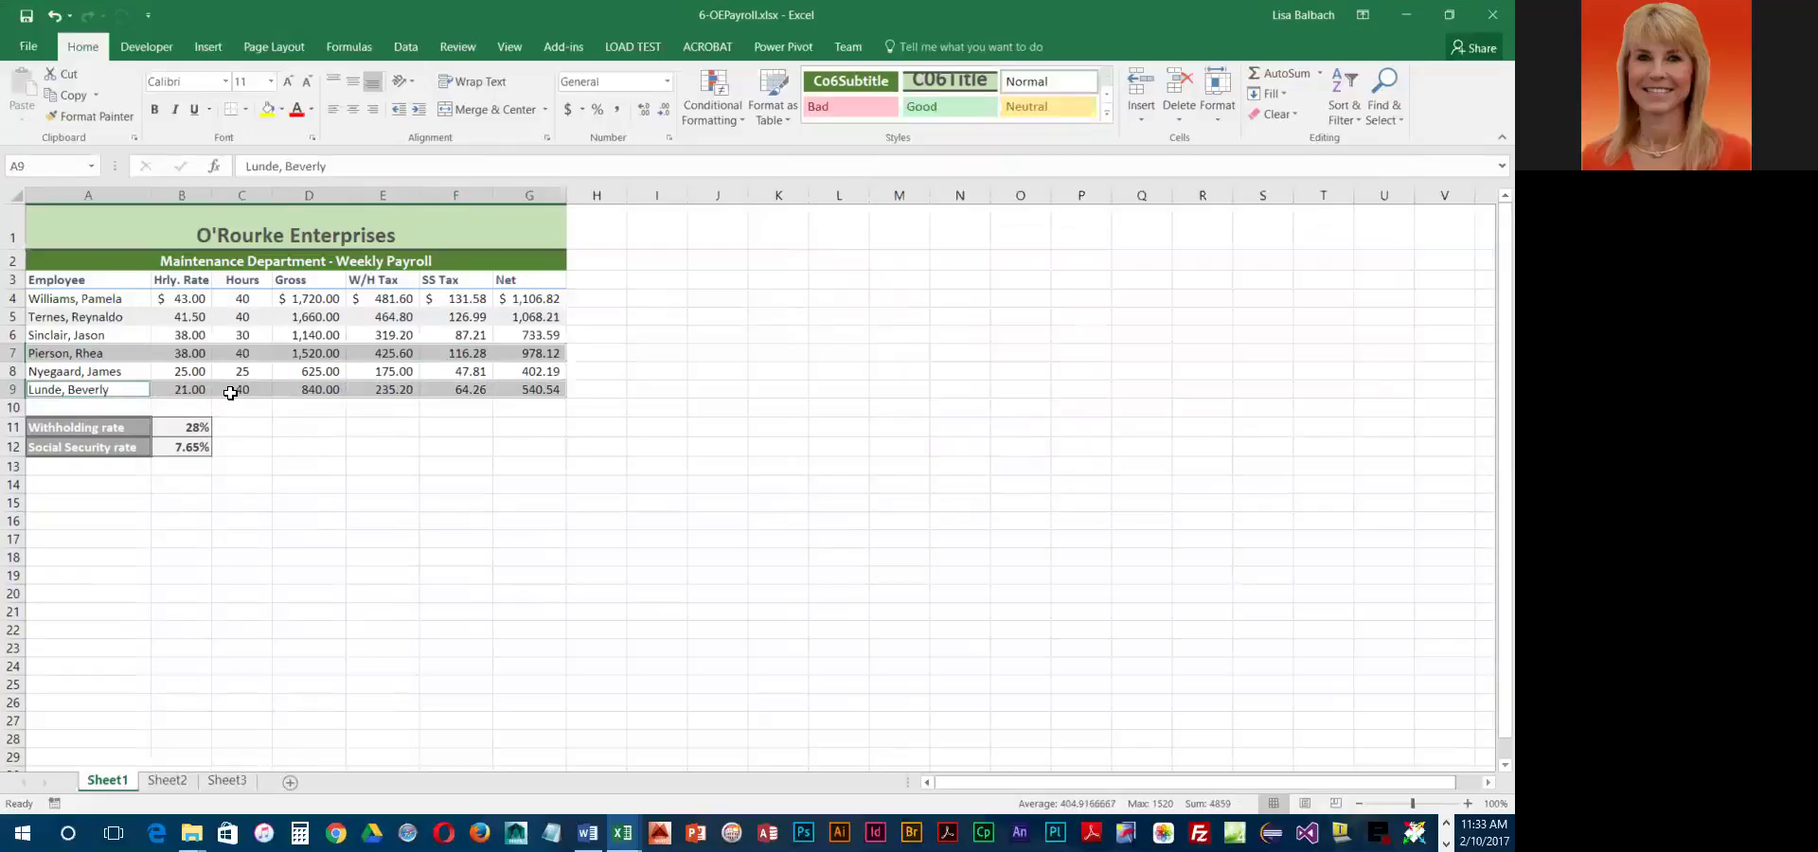
{"action": "left_click", "coordinate": [1107, 113]}
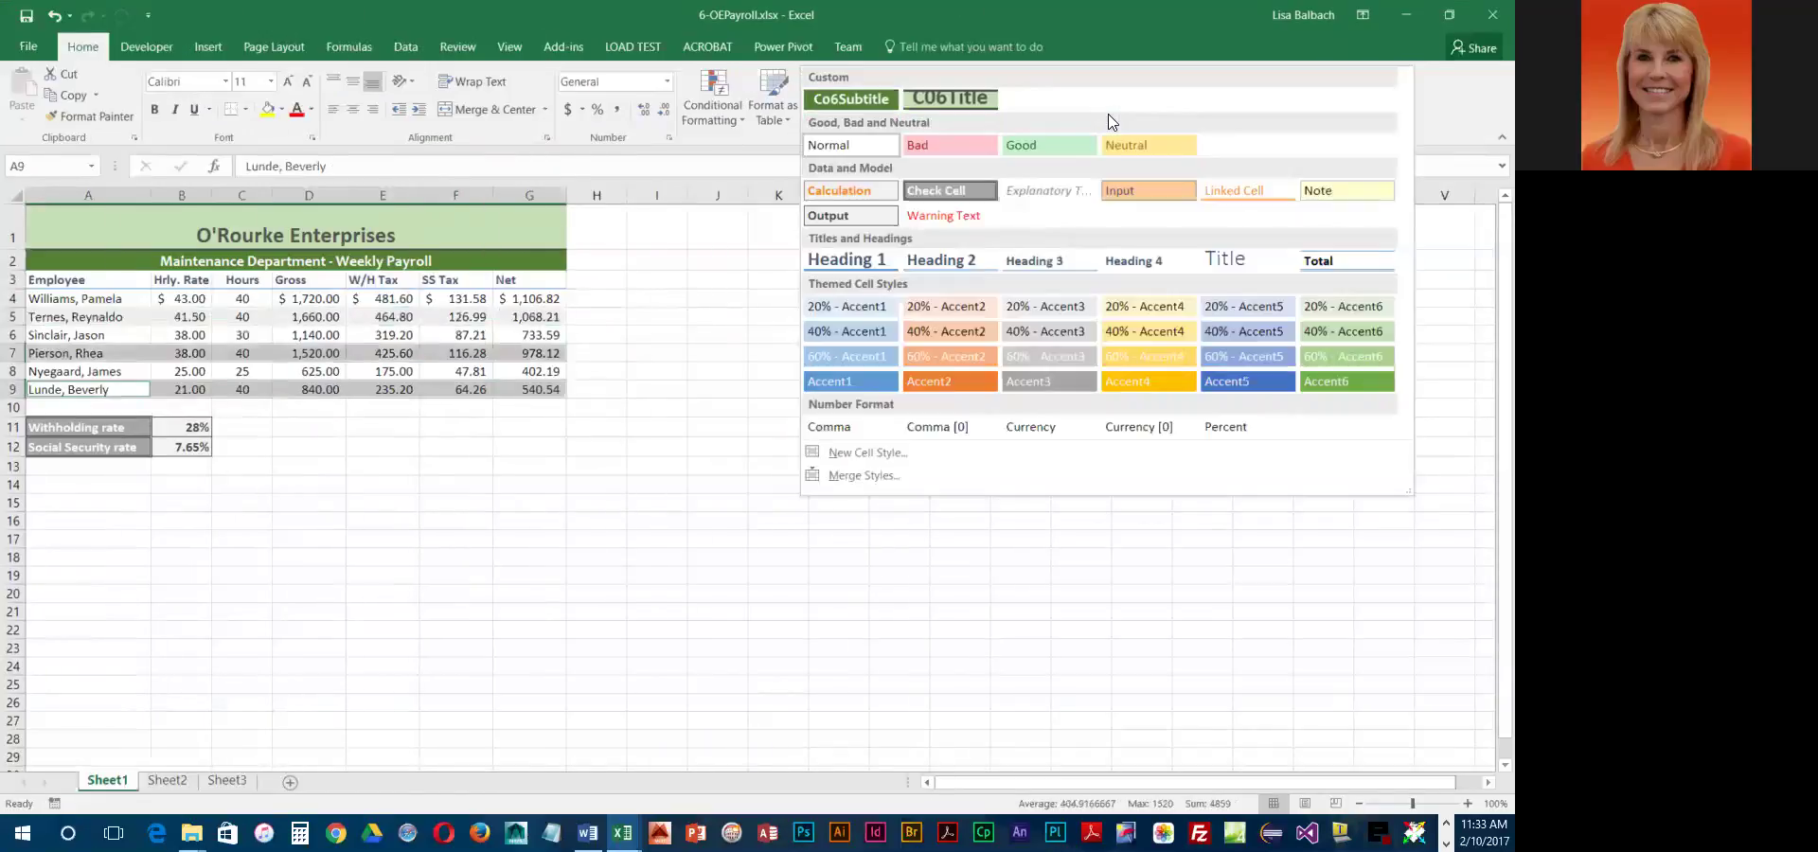
{"action": "left_click", "coordinate": [1044, 308]}
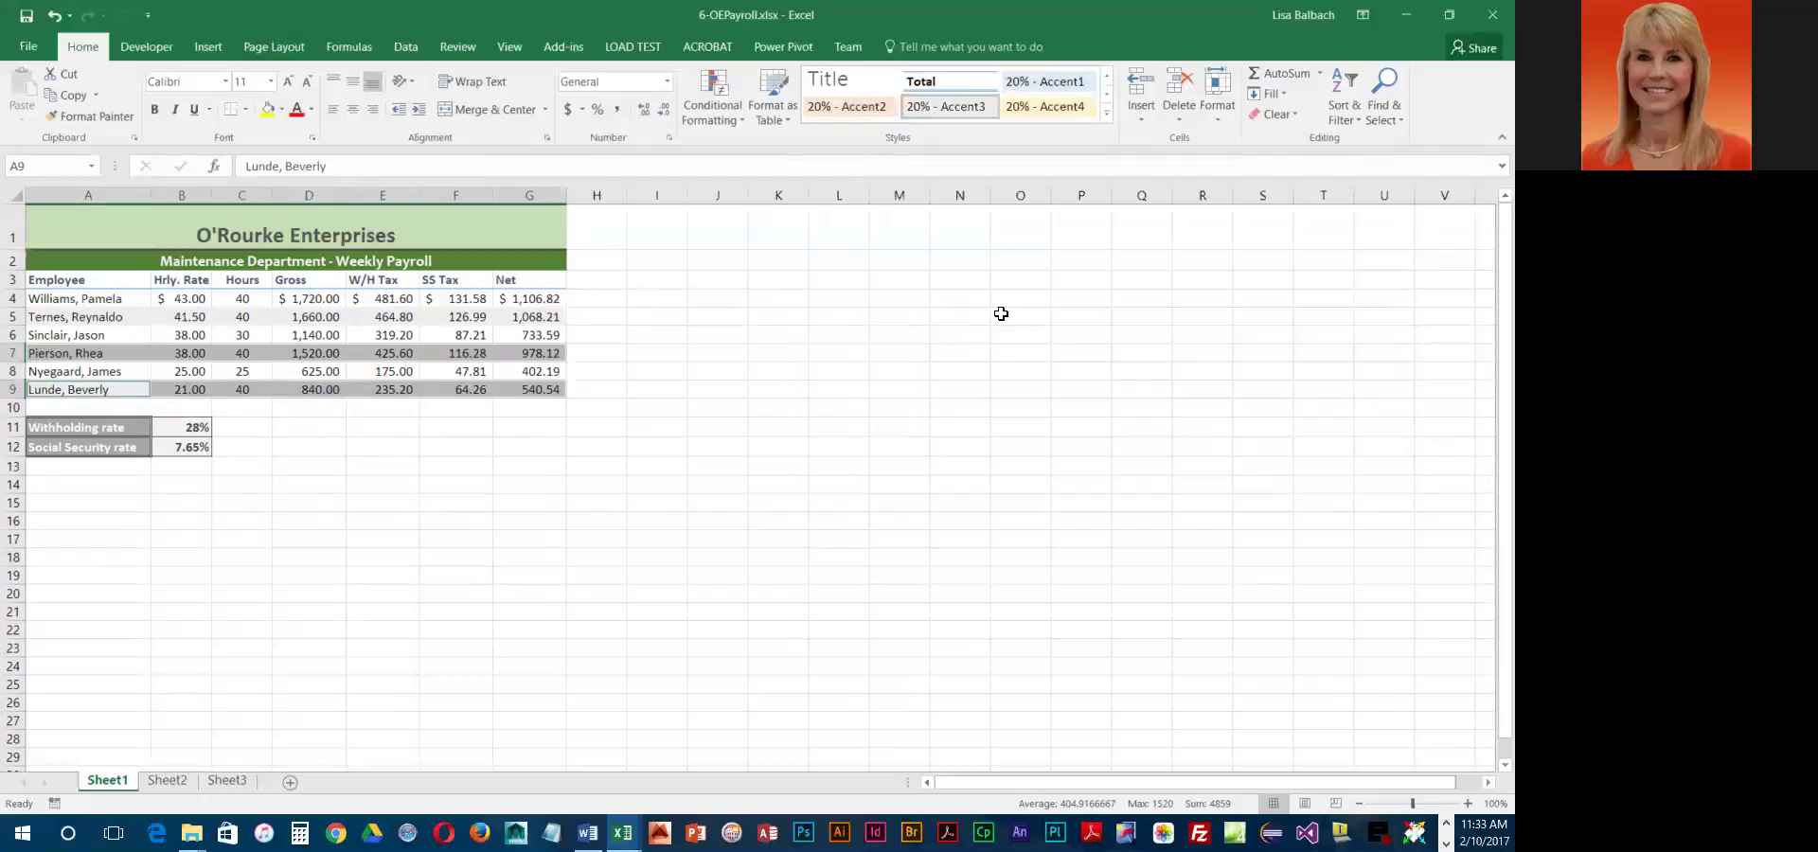
- Apply the Heading 3 cell style to the invoice column headings in A3:F3 on Sheet2
{"action": "left_click", "coordinate": [179, 780]}
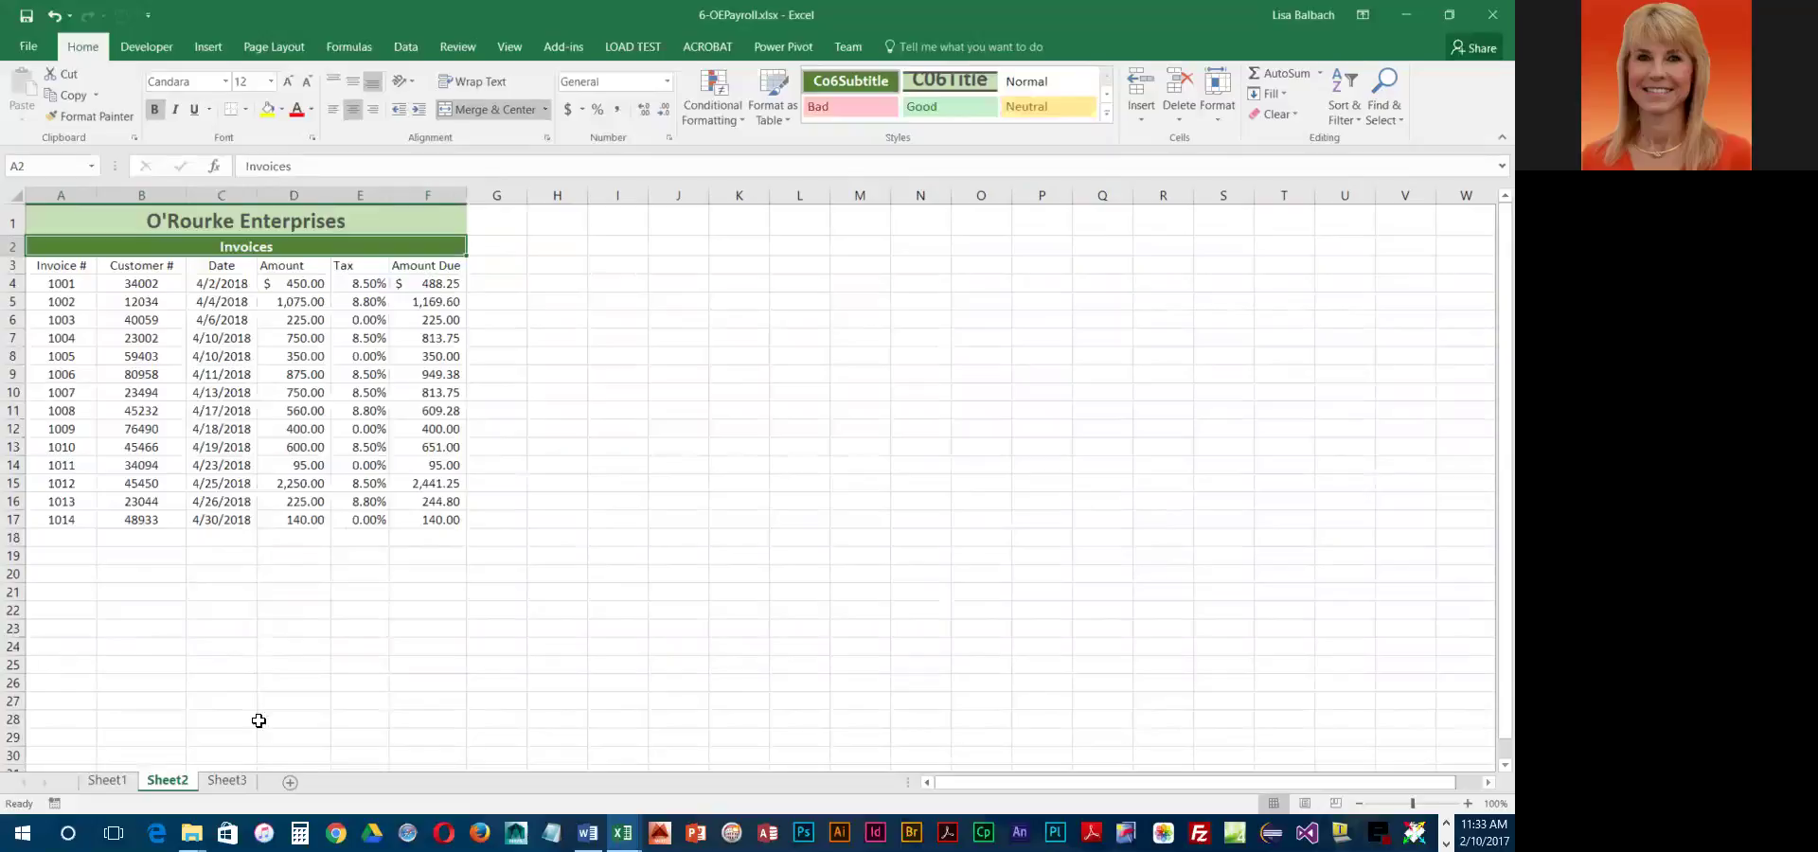
{"action": "left_click_drag", "start_coordinate": [42, 265], "coordinate": [435, 256]}
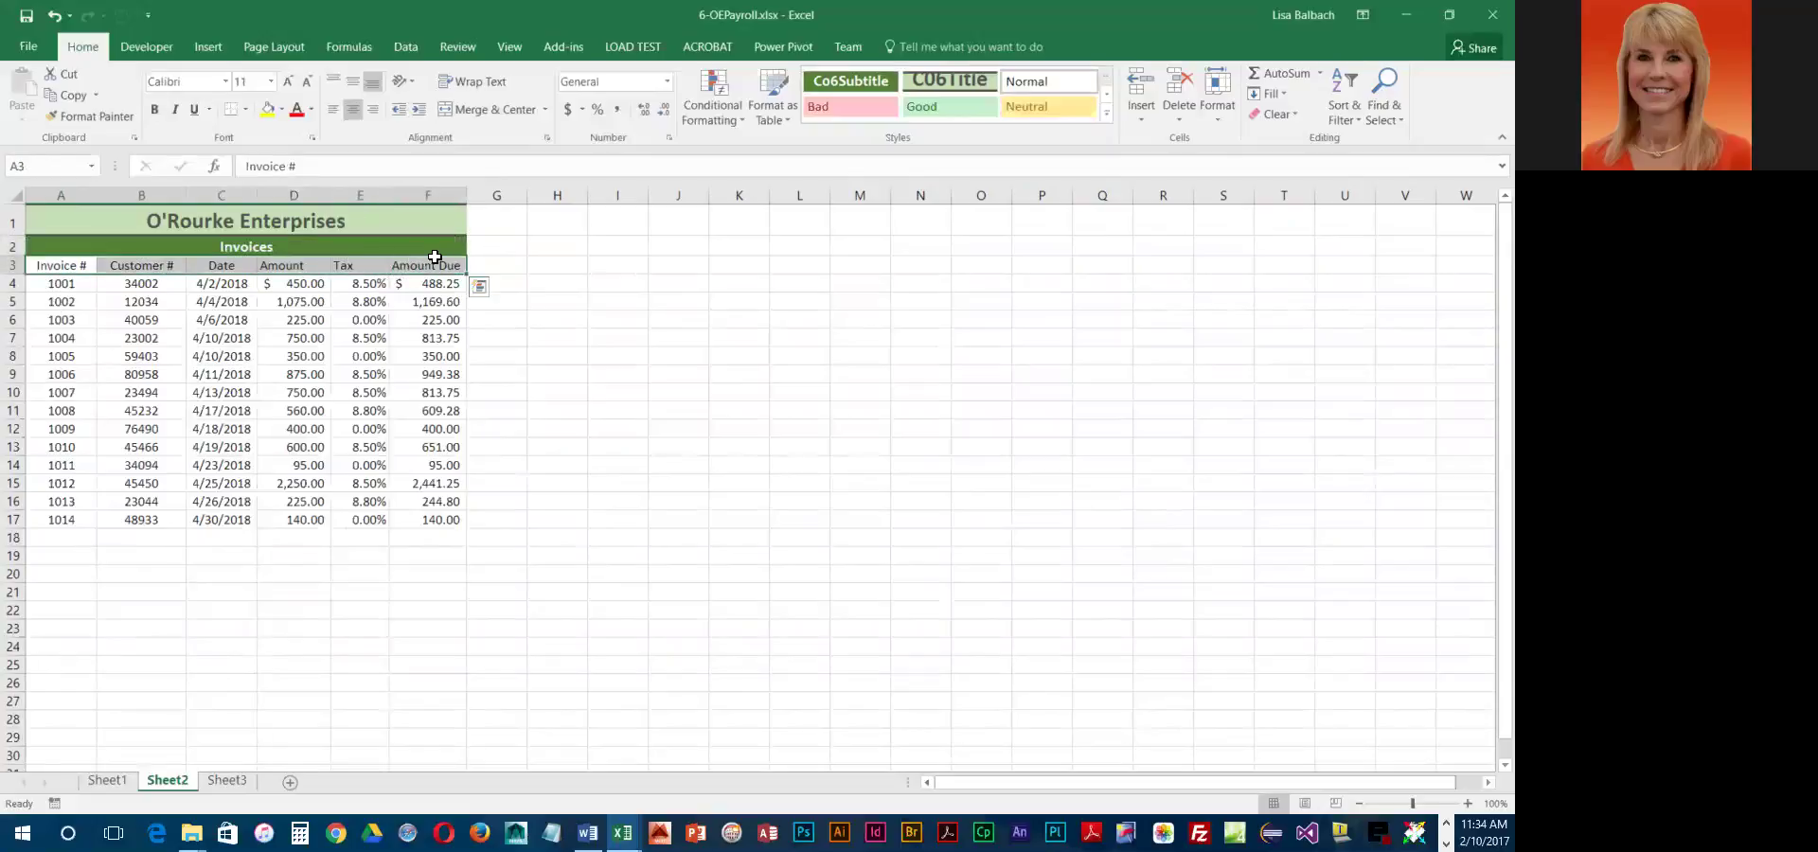
{"action": "left_click", "coordinate": [1106, 113]}
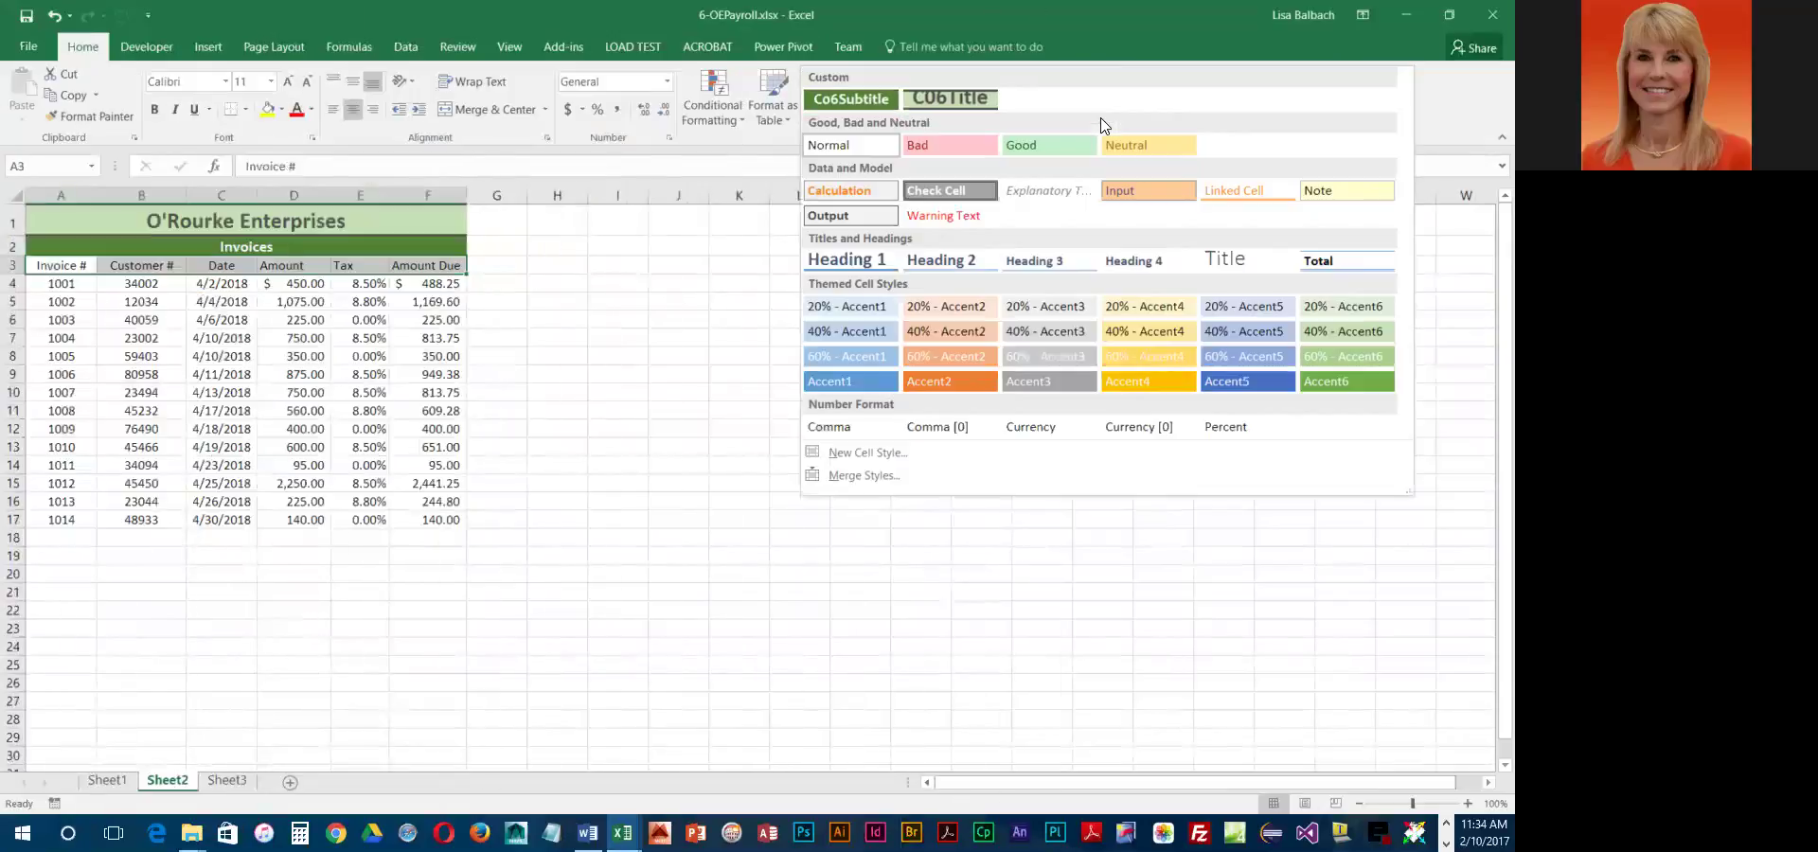
{"action": "left_click", "coordinate": [1037, 261]}
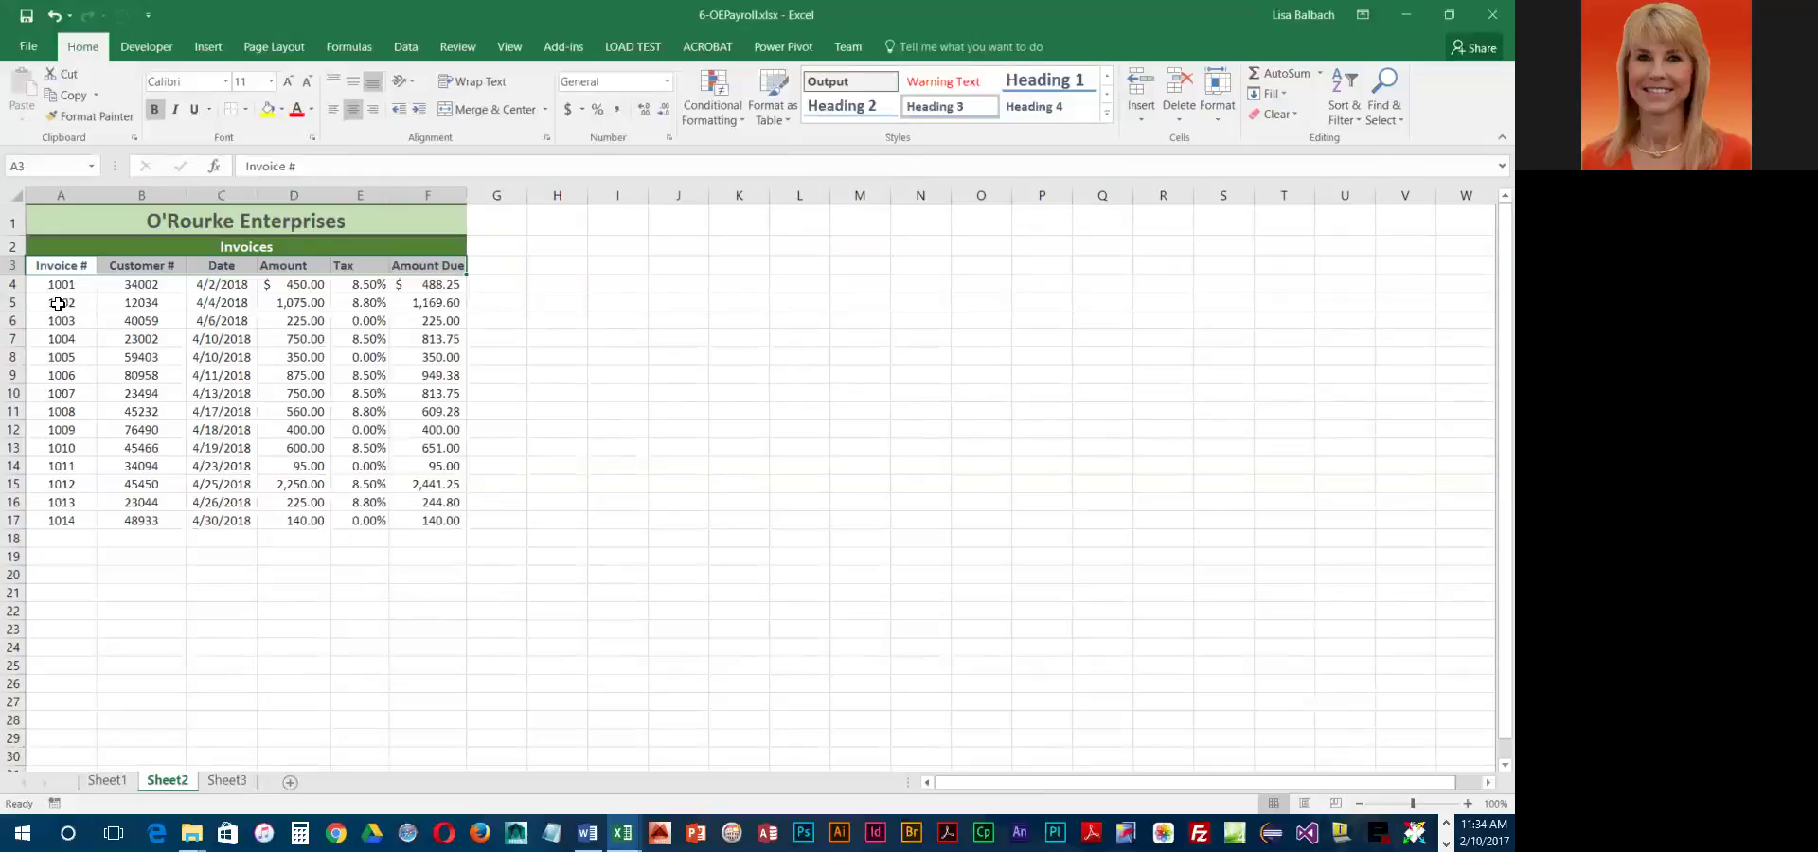
- Apply the 20% - Accent3 cell style to columns A through F of invoice rows 5, 7, 9, 11, 13, 15 and 17 together
{"action": "left_click_drag", "start_coordinate": [57, 303], "coordinate": [422, 303]}
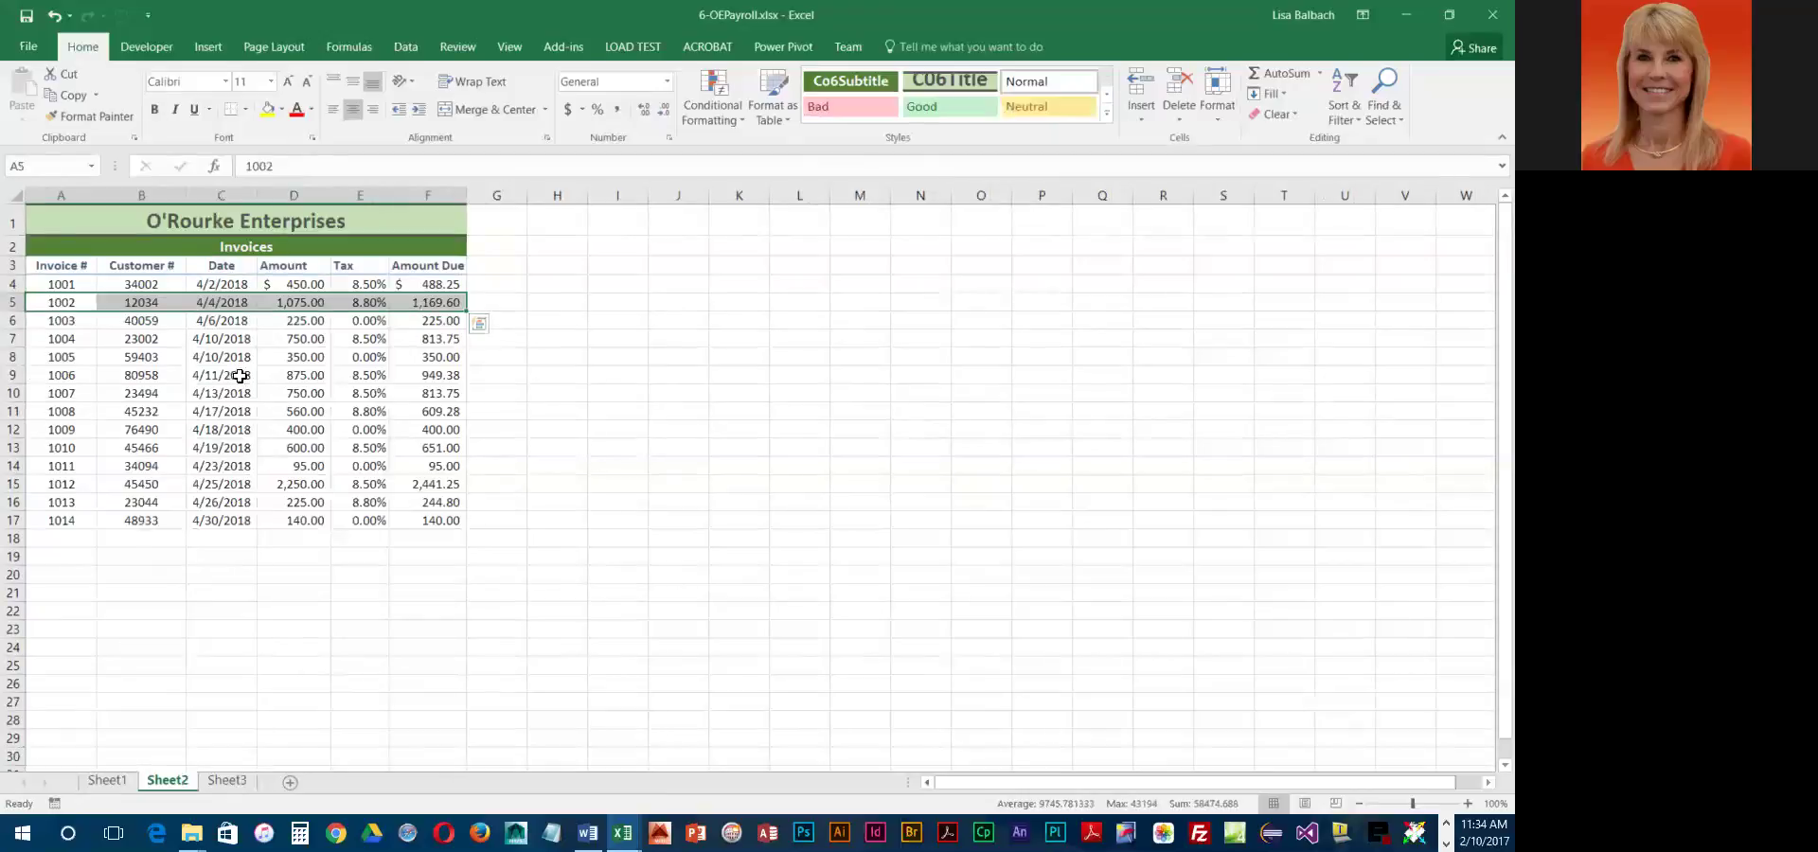
{"action": "left_click_drag", "start_coordinate": [57, 337], "coordinate": [415, 339], "text": "ctrl"}
{"action": "left_click_drag", "start_coordinate": [69, 375], "coordinate": [433, 376], "text": "ctrl"}
{"action": "left_click_drag", "start_coordinate": [83, 411], "coordinate": [422, 410], "text": "ctrl"}
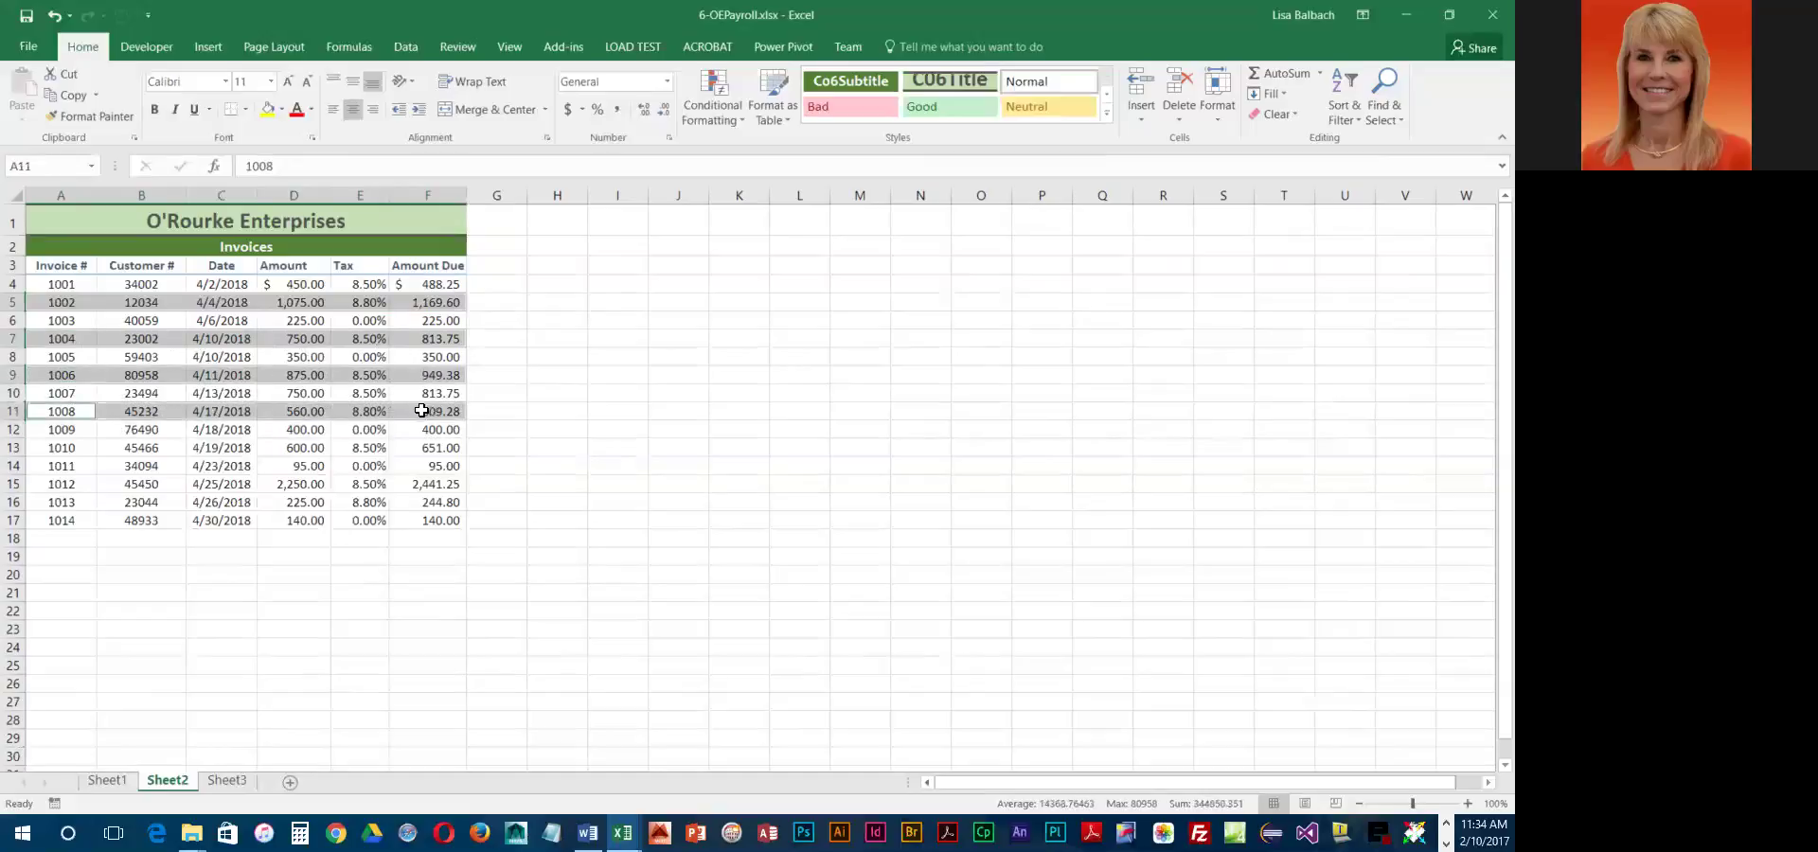
{"action": "left_click_drag", "start_coordinate": [69, 445], "coordinate": [431, 446], "text": "ctrl"}
{"action": "mouse_move", "coordinate": [62, 484]}
{"action": "left_click_drag", "start_coordinate": [61, 485], "coordinate": [413, 480], "text": "ctrl"}
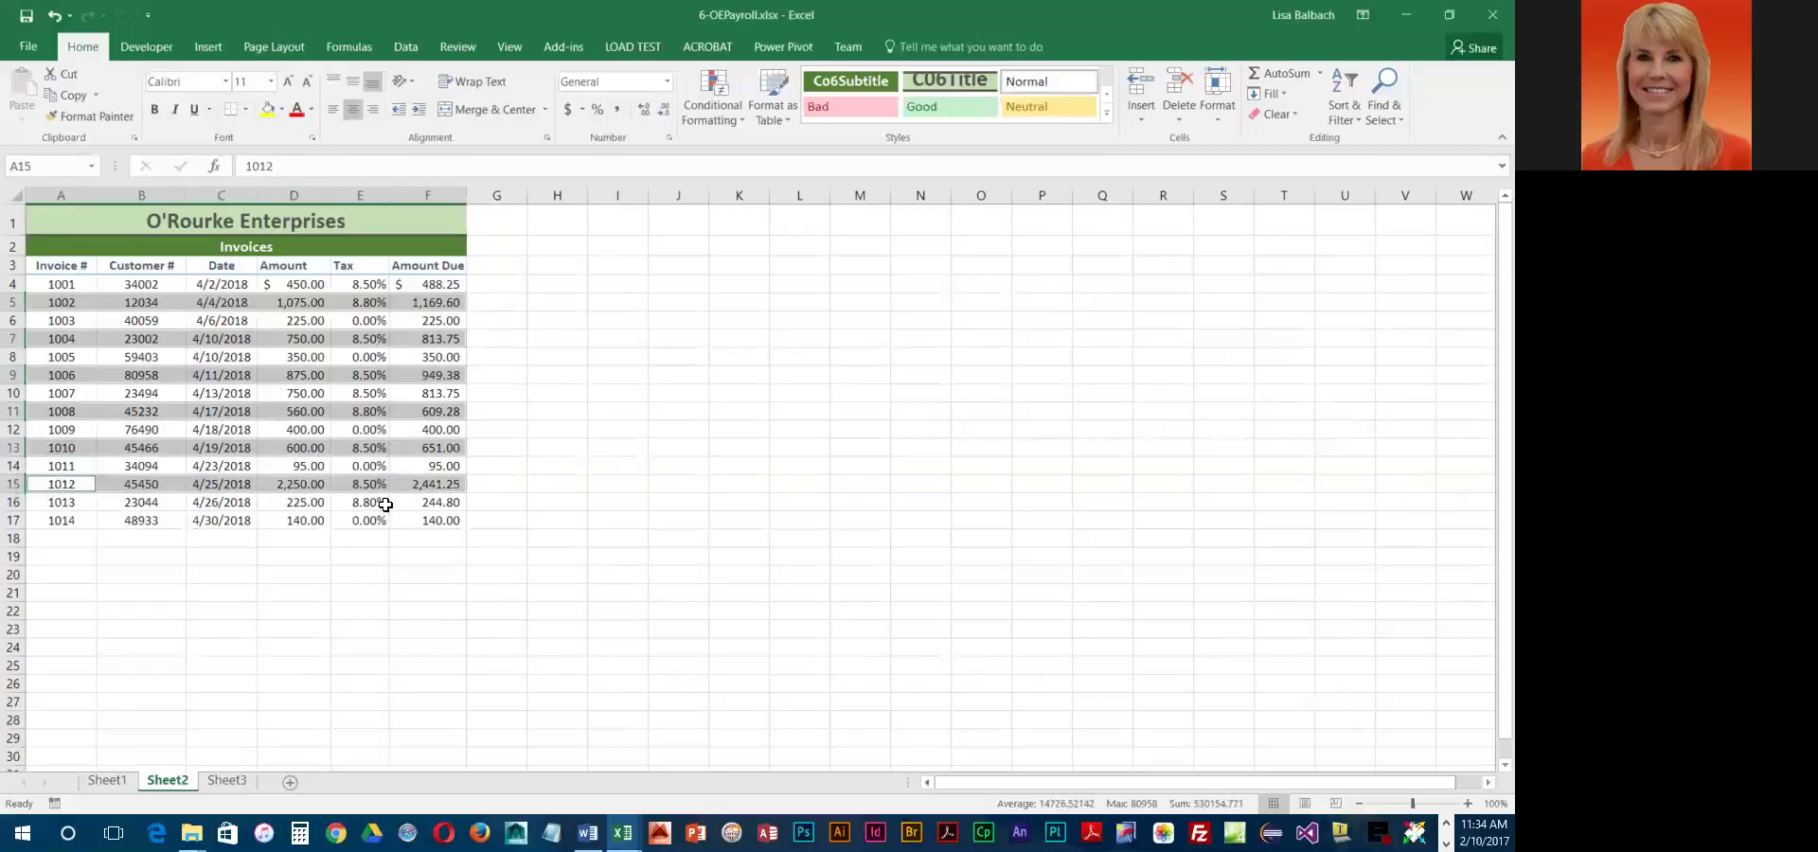
{"action": "left_click_drag", "start_coordinate": [58, 518], "coordinate": [410, 524], "text": "ctrl"}
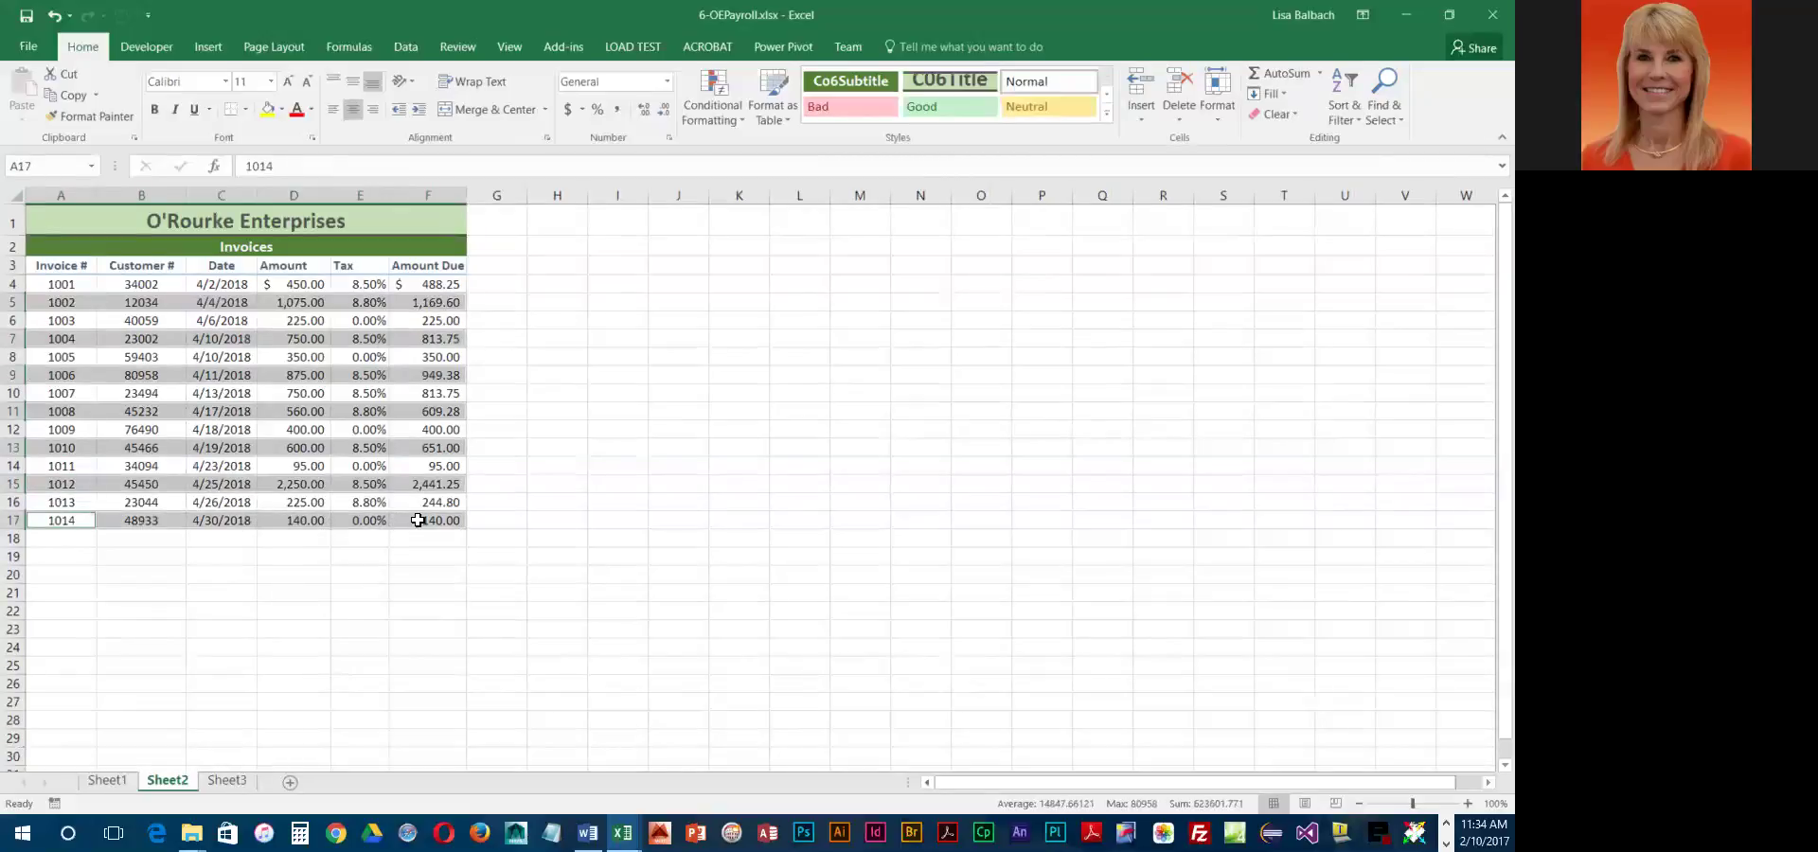
{"action": "left_click", "coordinate": [1106, 113]}
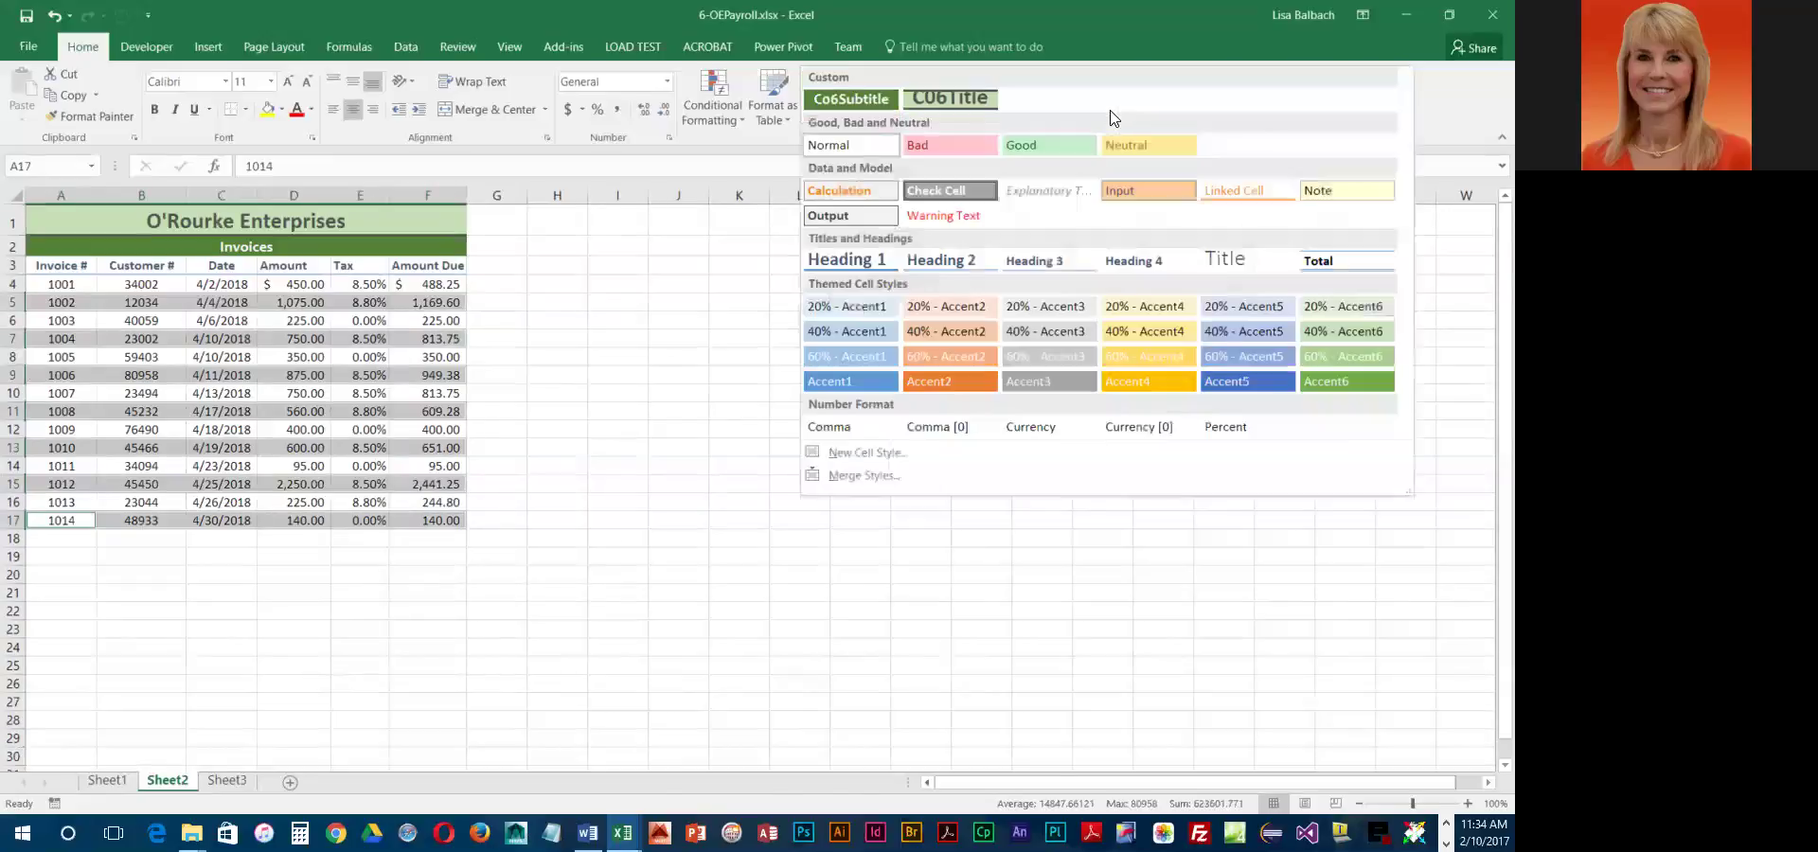
{"action": "left_click", "coordinate": [1046, 313]}
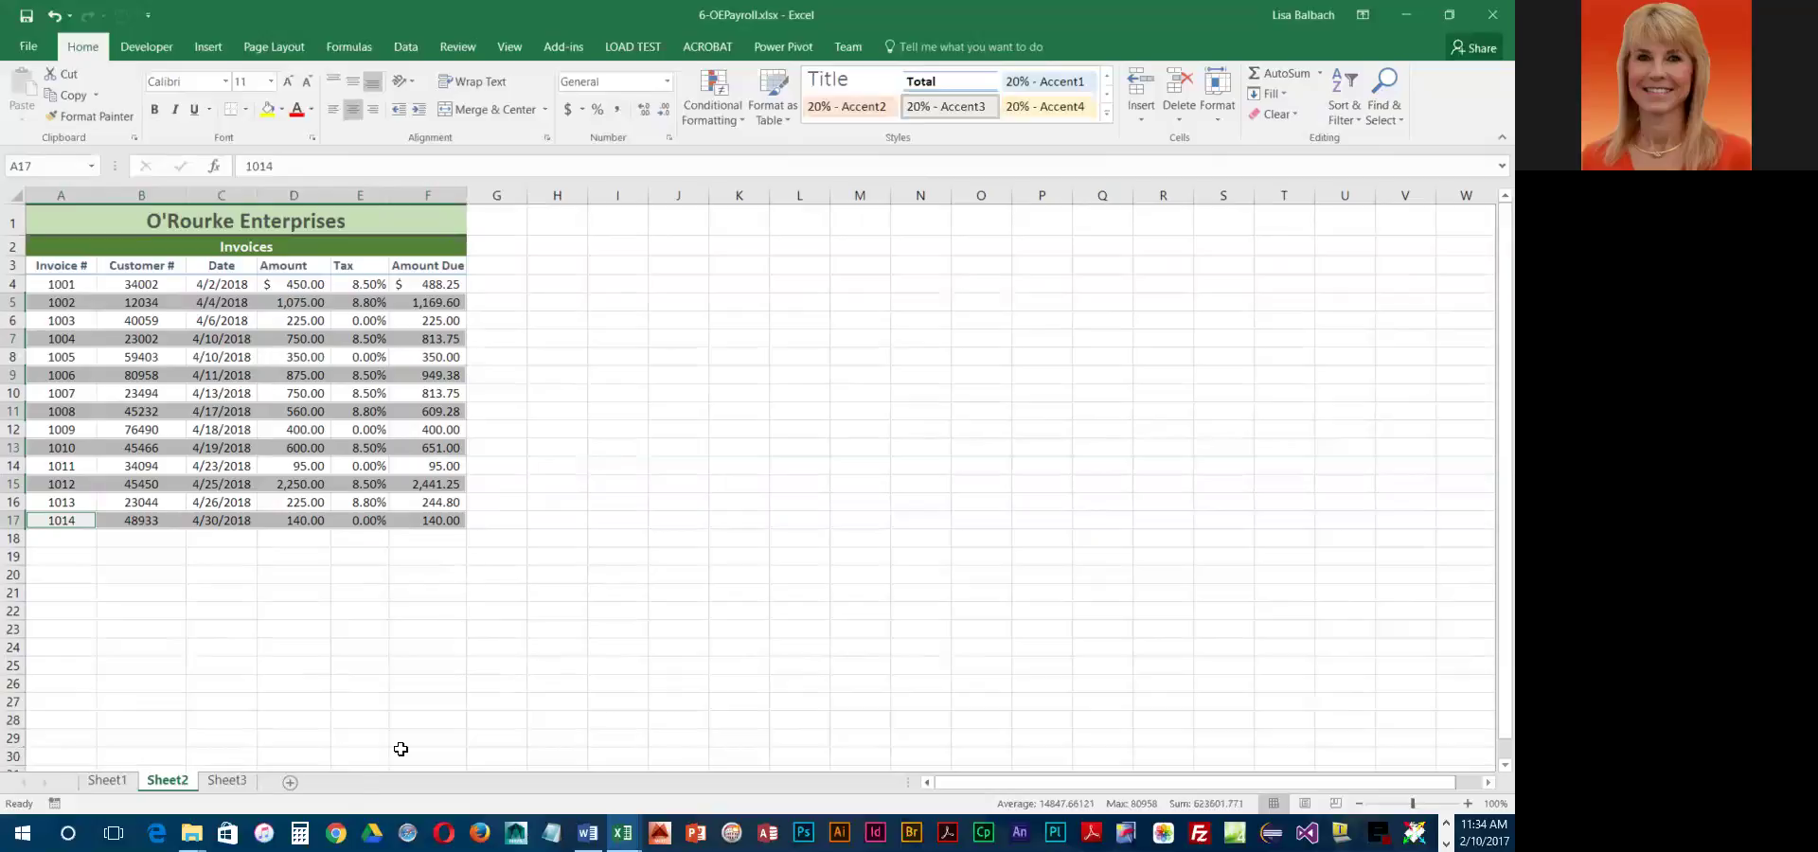
- Apply the Heading 3 cell style to the overdue accounts column headings in A3:F3 on Sheet3
{"action": "left_click", "coordinate": [227, 781]}
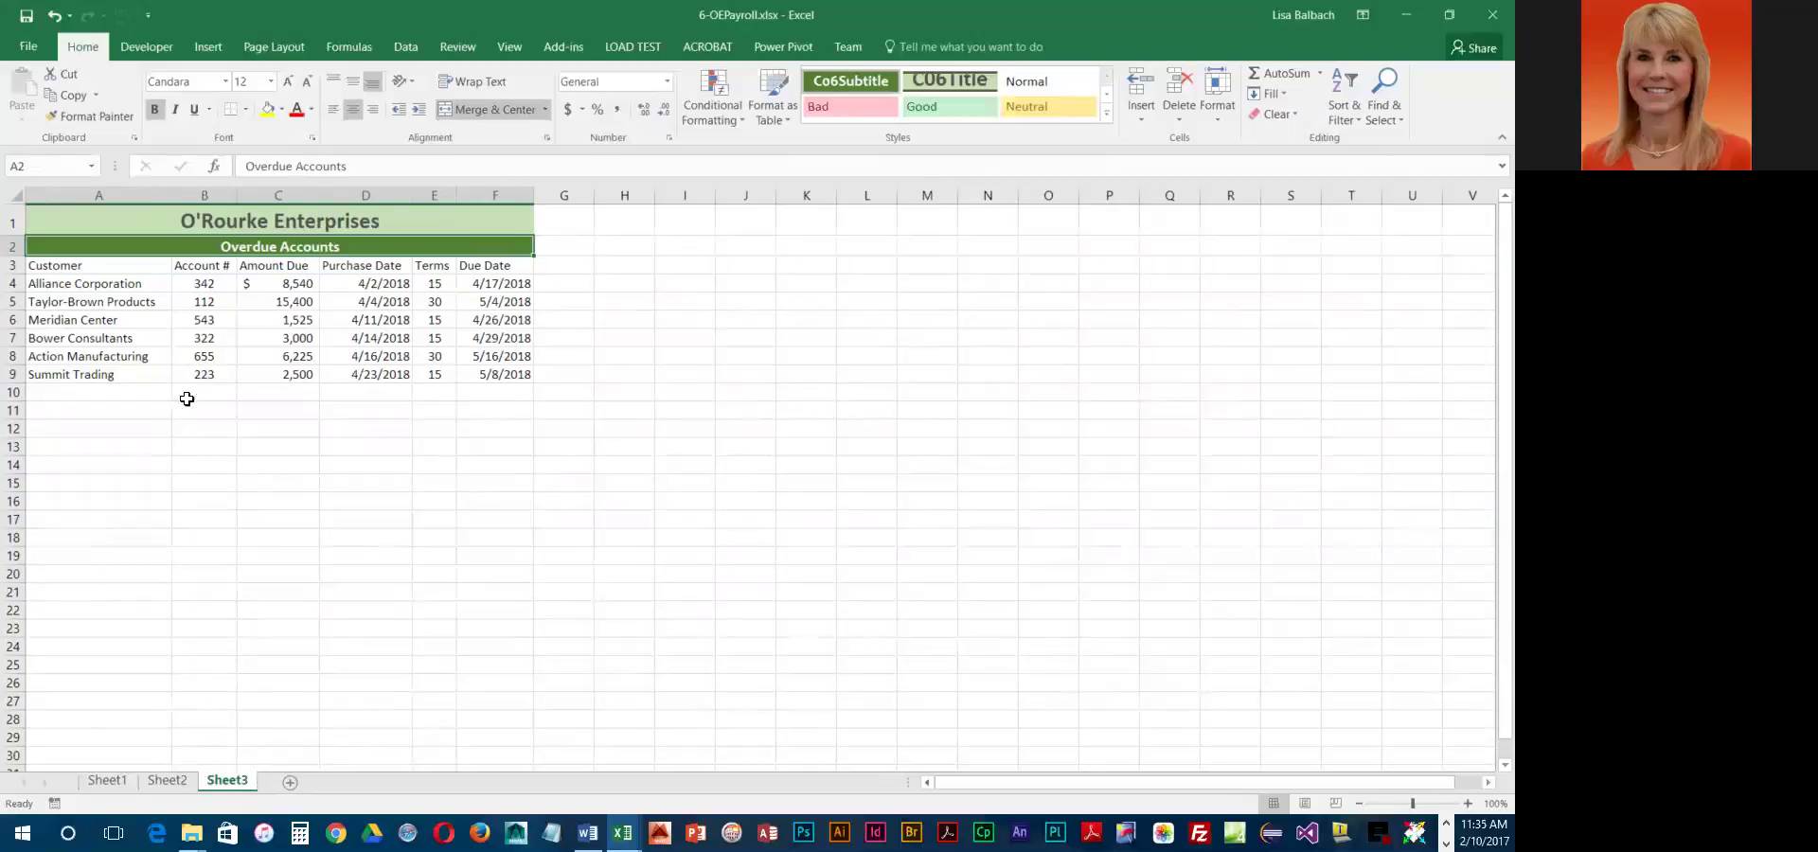
{"action": "left_click_drag", "start_coordinate": [73, 271], "coordinate": [495, 268]}
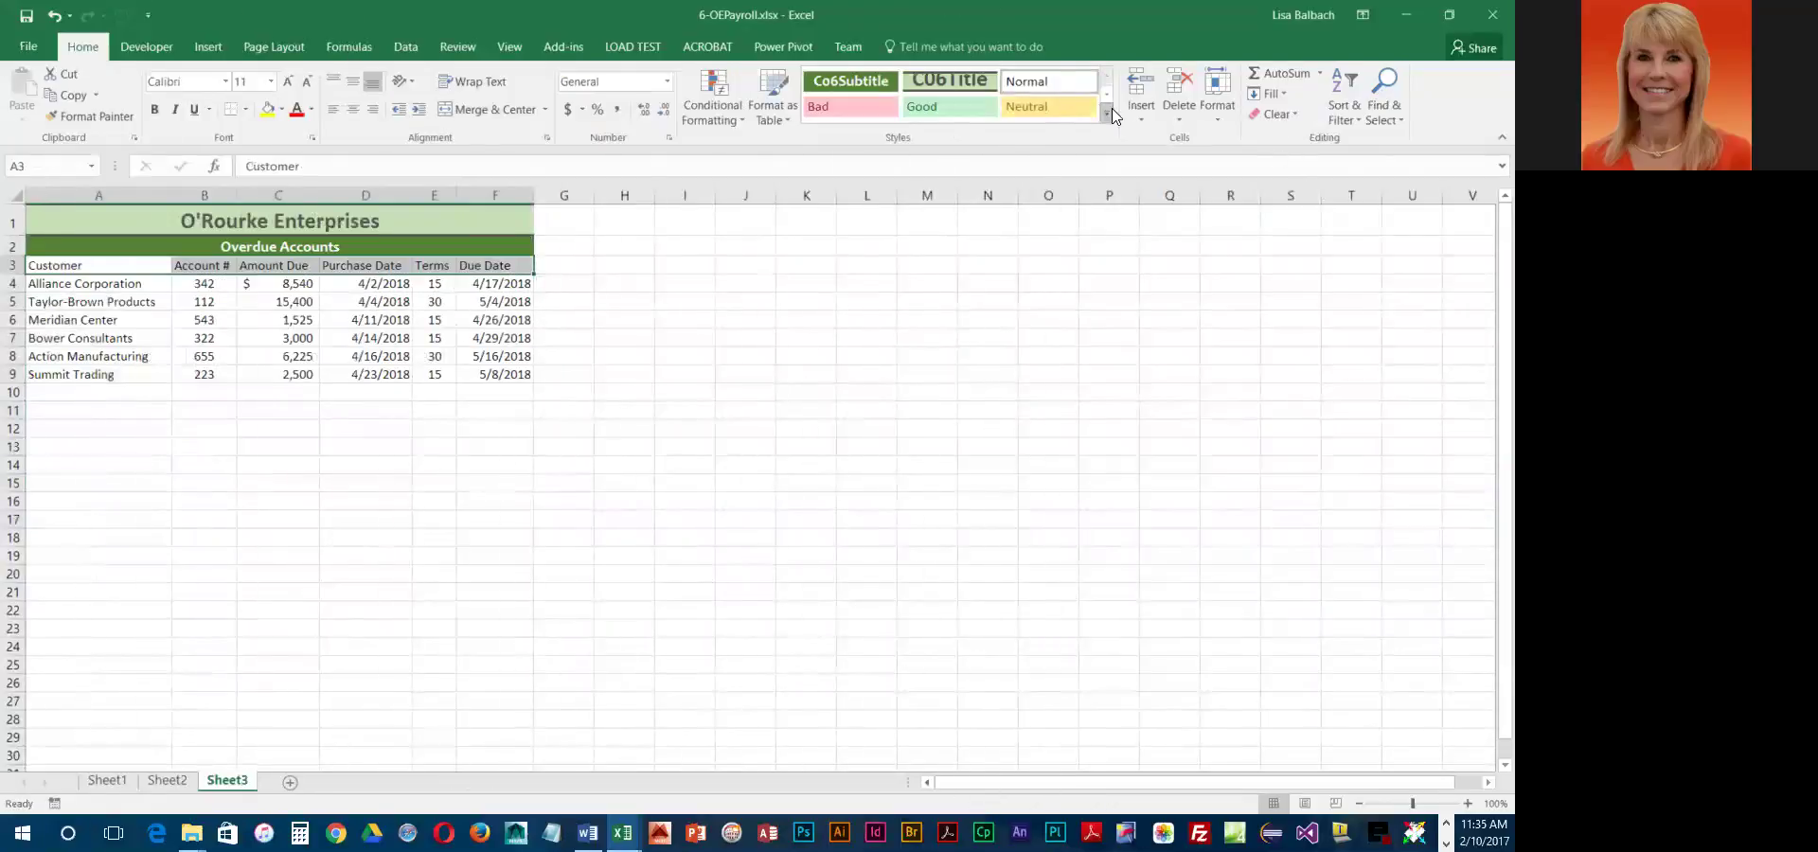
{"action": "left_click", "coordinate": [1105, 111]}
{"action": "left_click", "coordinate": [1057, 269]}
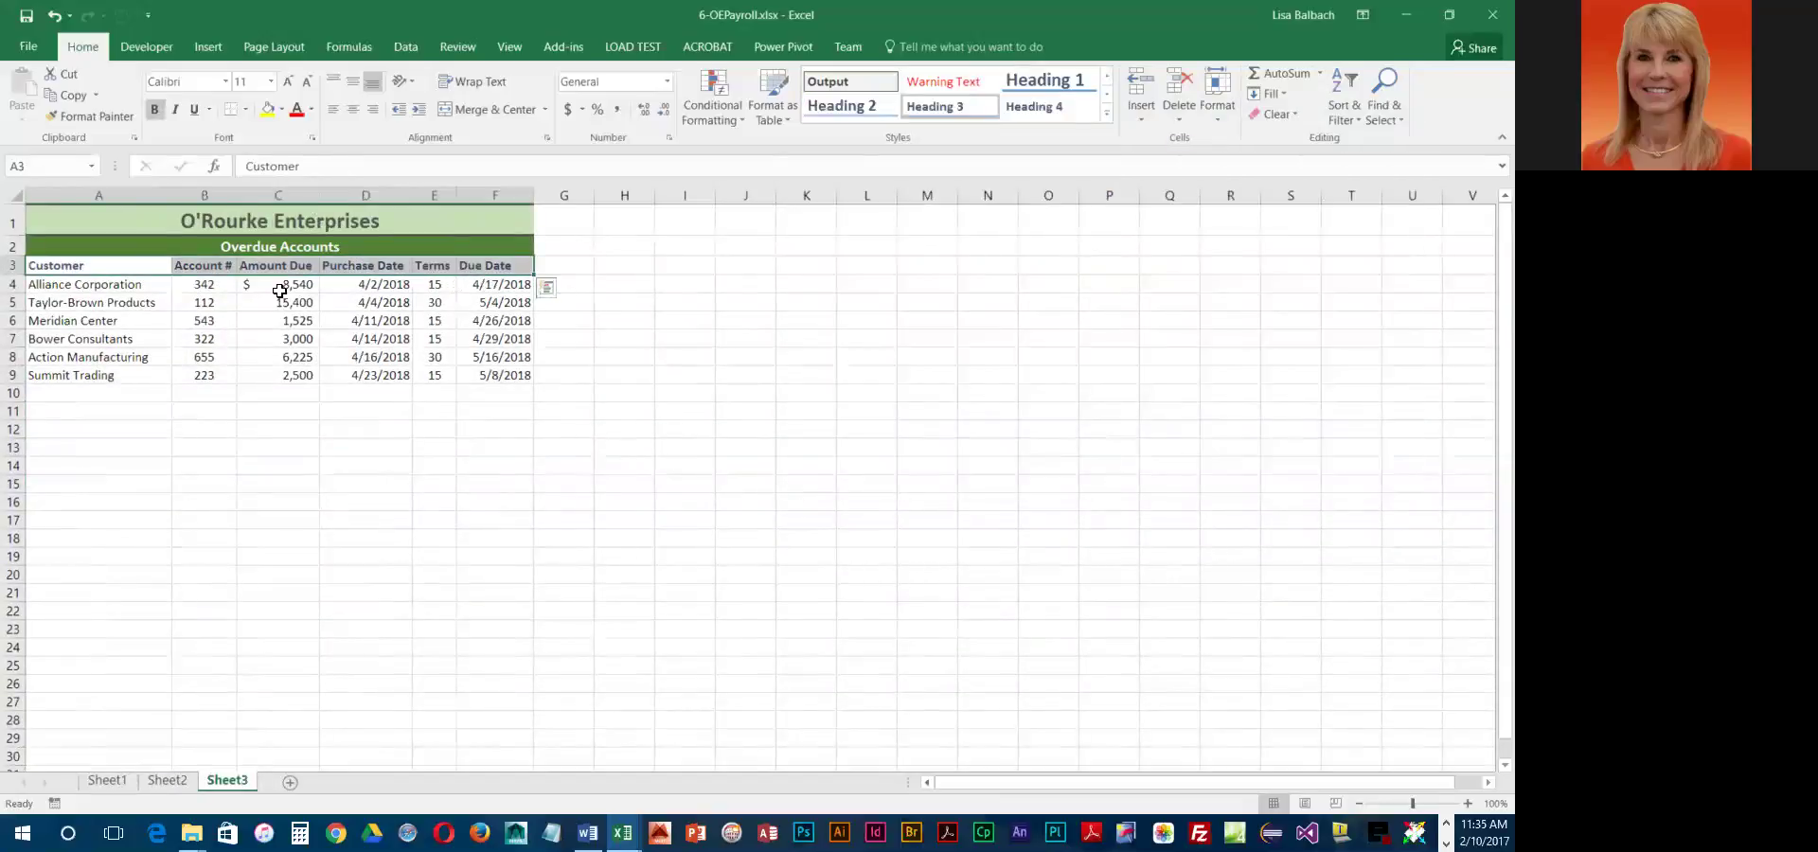
- Apply the 20% - Accent3 cell style to the overdue account rows A5:F5, A7:F7 and A9:F9 together
{"action": "left_click", "coordinate": [63, 304]}
{"action": "left_click_drag", "start_coordinate": [63, 304], "coordinate": [456, 309]}
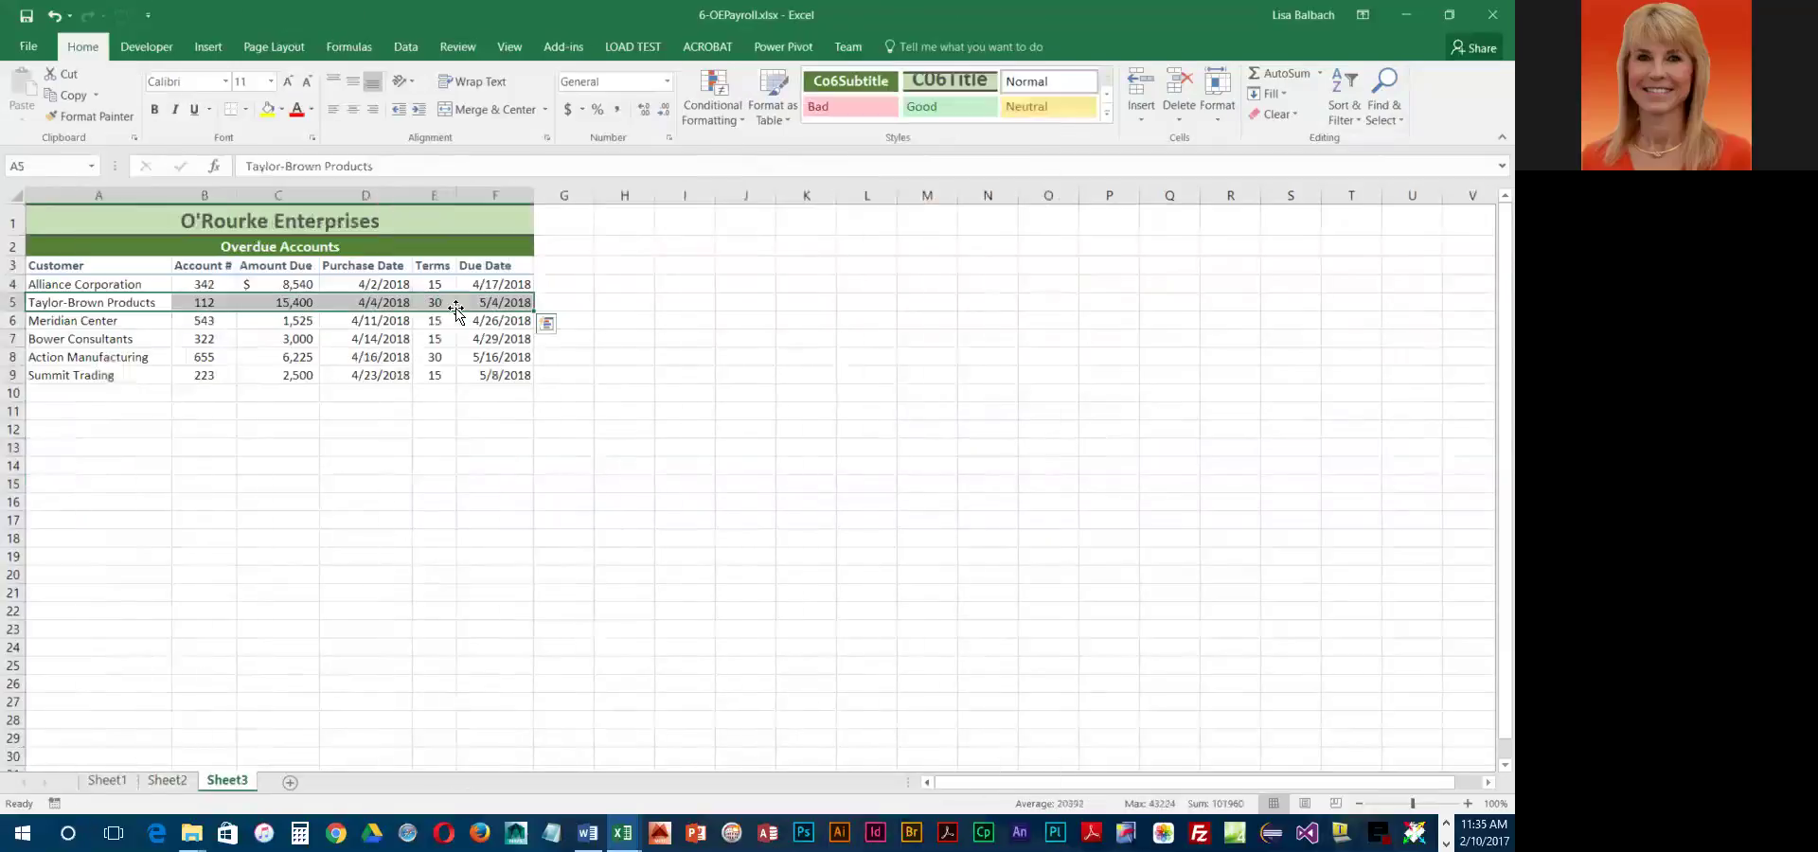
{"action": "left_click", "coordinate": [95, 339], "text": "ctrl"}
{"action": "left_click_drag", "start_coordinate": [219, 339], "coordinate": [474, 341]}
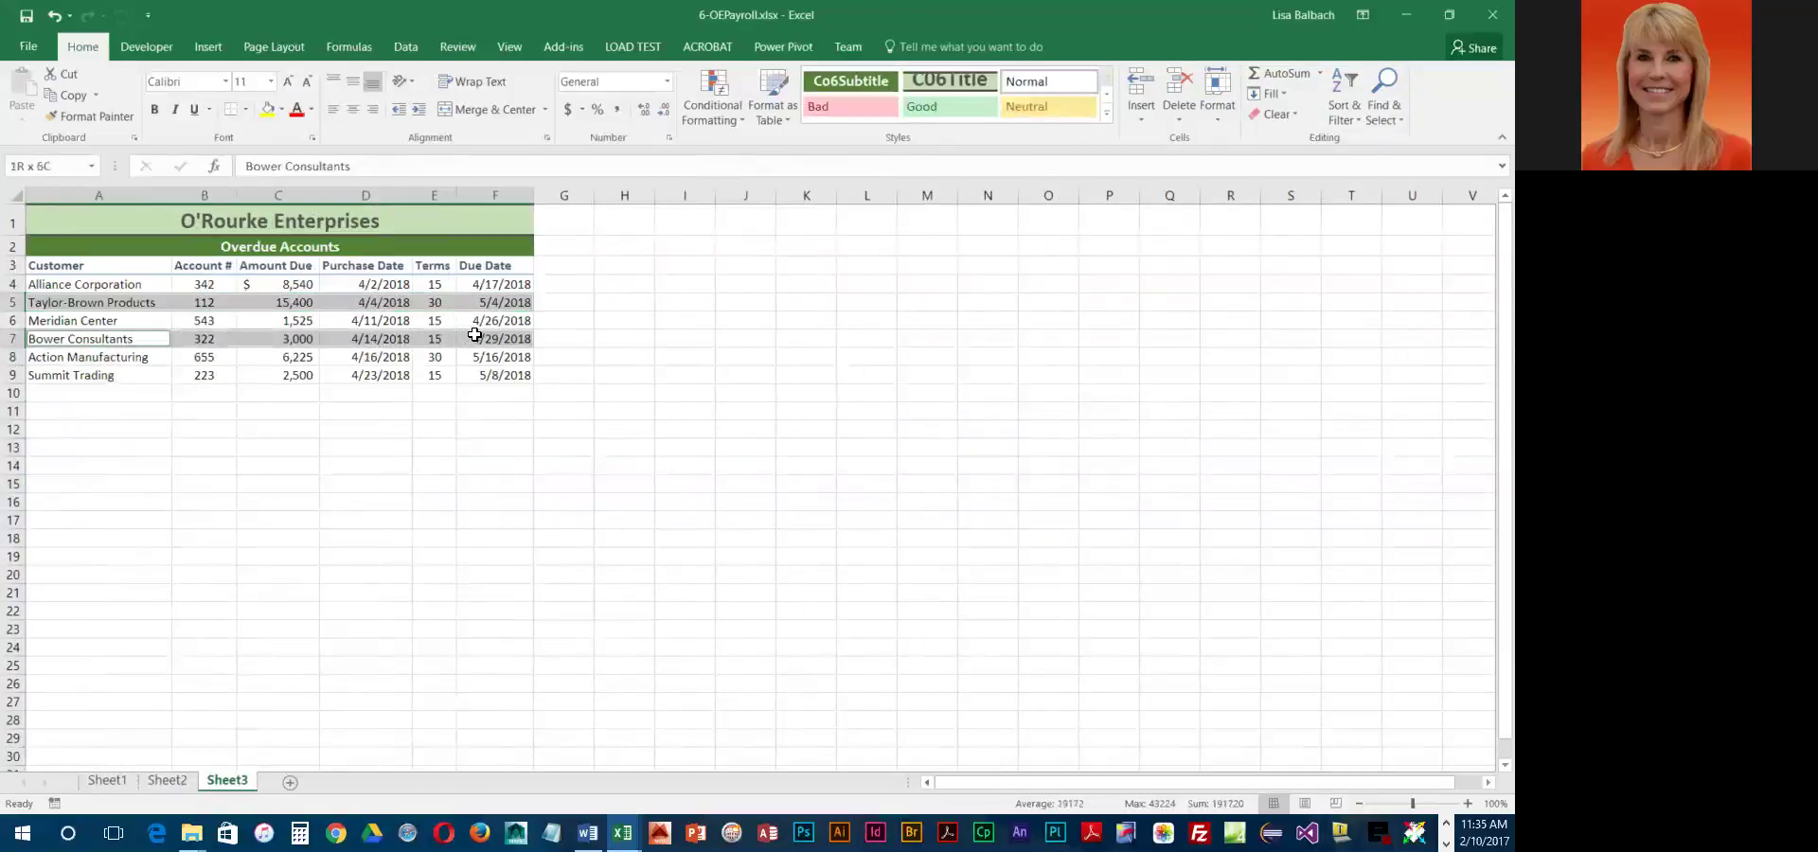
{"action": "left_click_drag", "start_coordinate": [107, 375], "coordinate": [479, 378]}
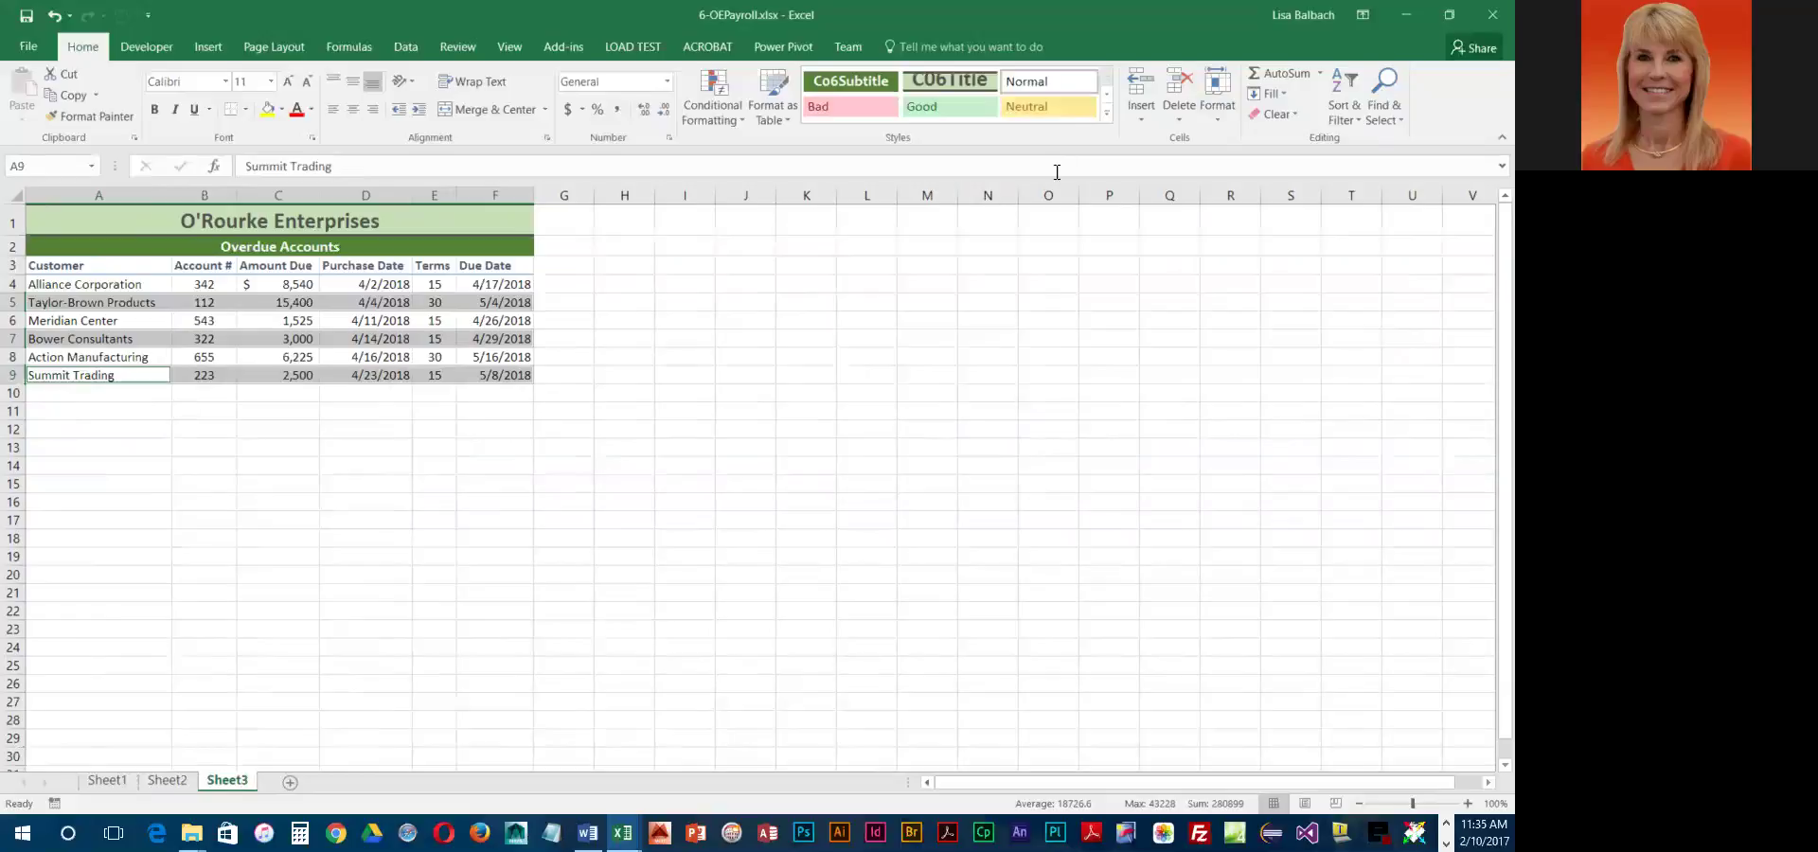
{"action": "left_click", "coordinate": [1106, 119]}
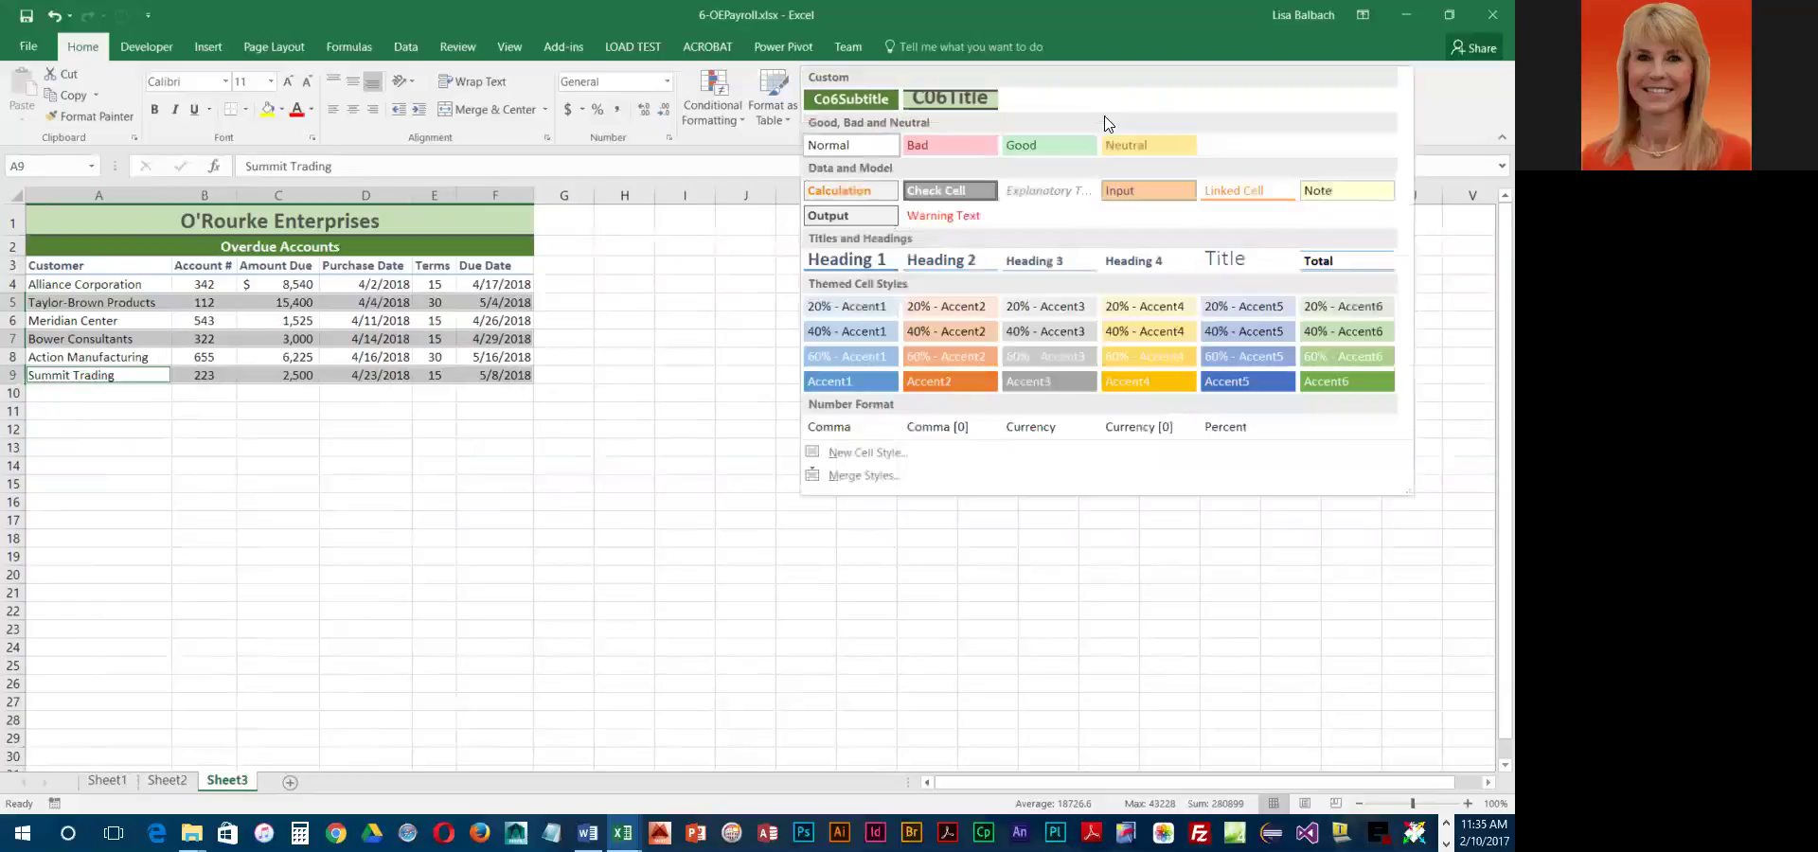
{"action": "left_click", "coordinate": [1053, 305]}
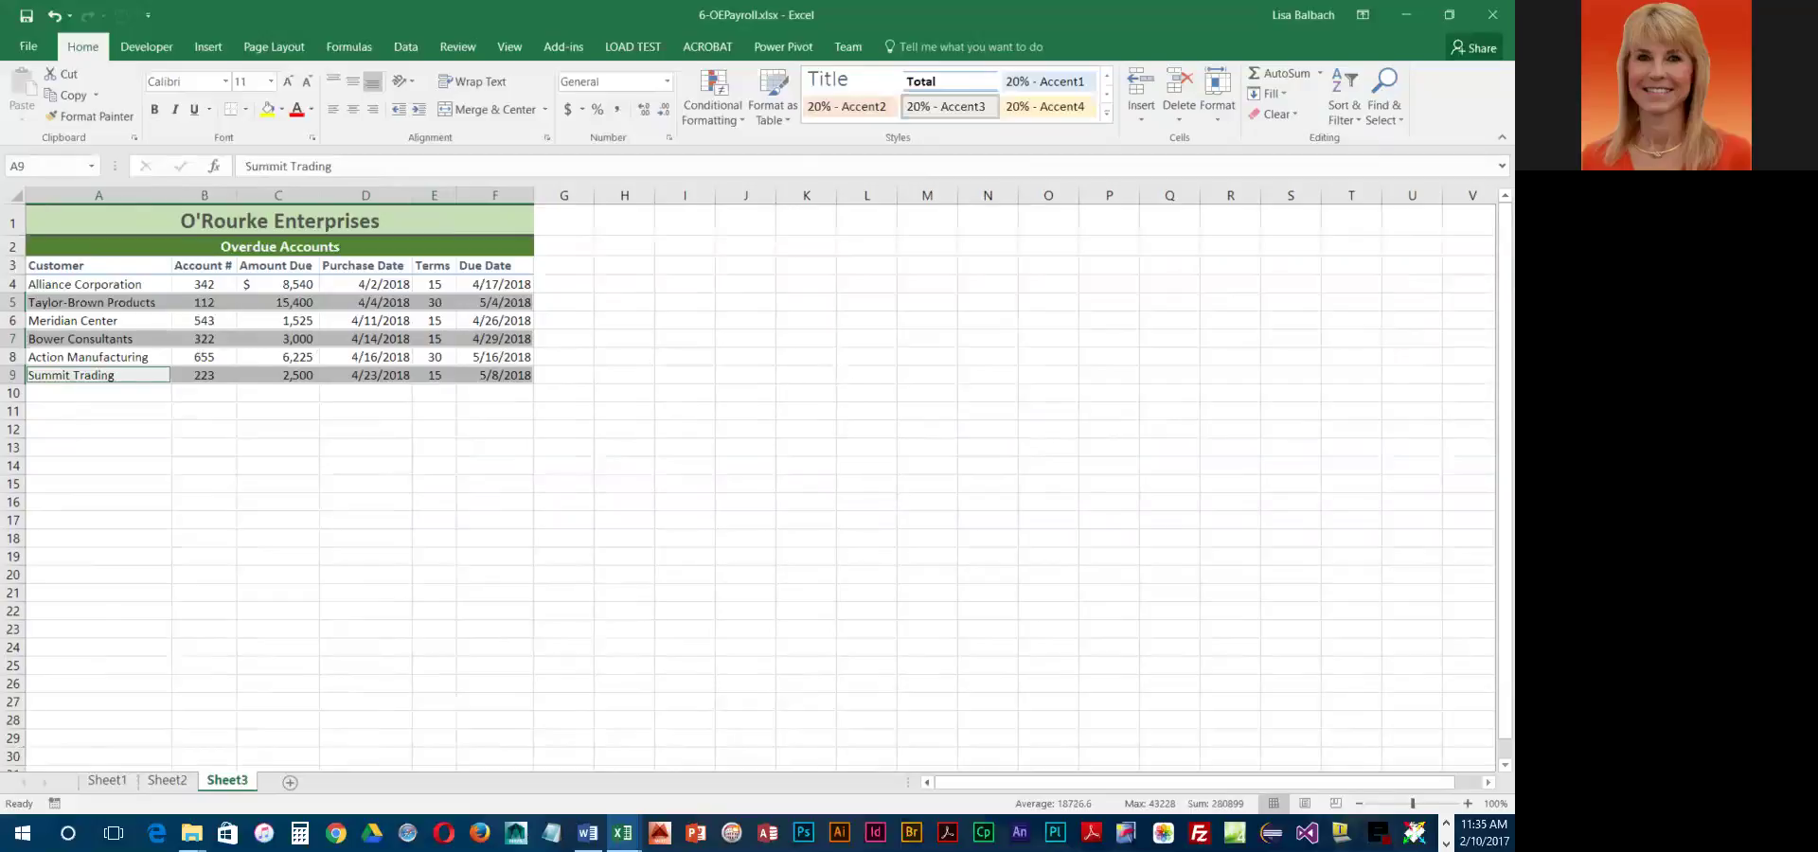
- Set the height of title row 1 on Sheet3 to 36
{"action": "left_click", "coordinate": [38, 220]}
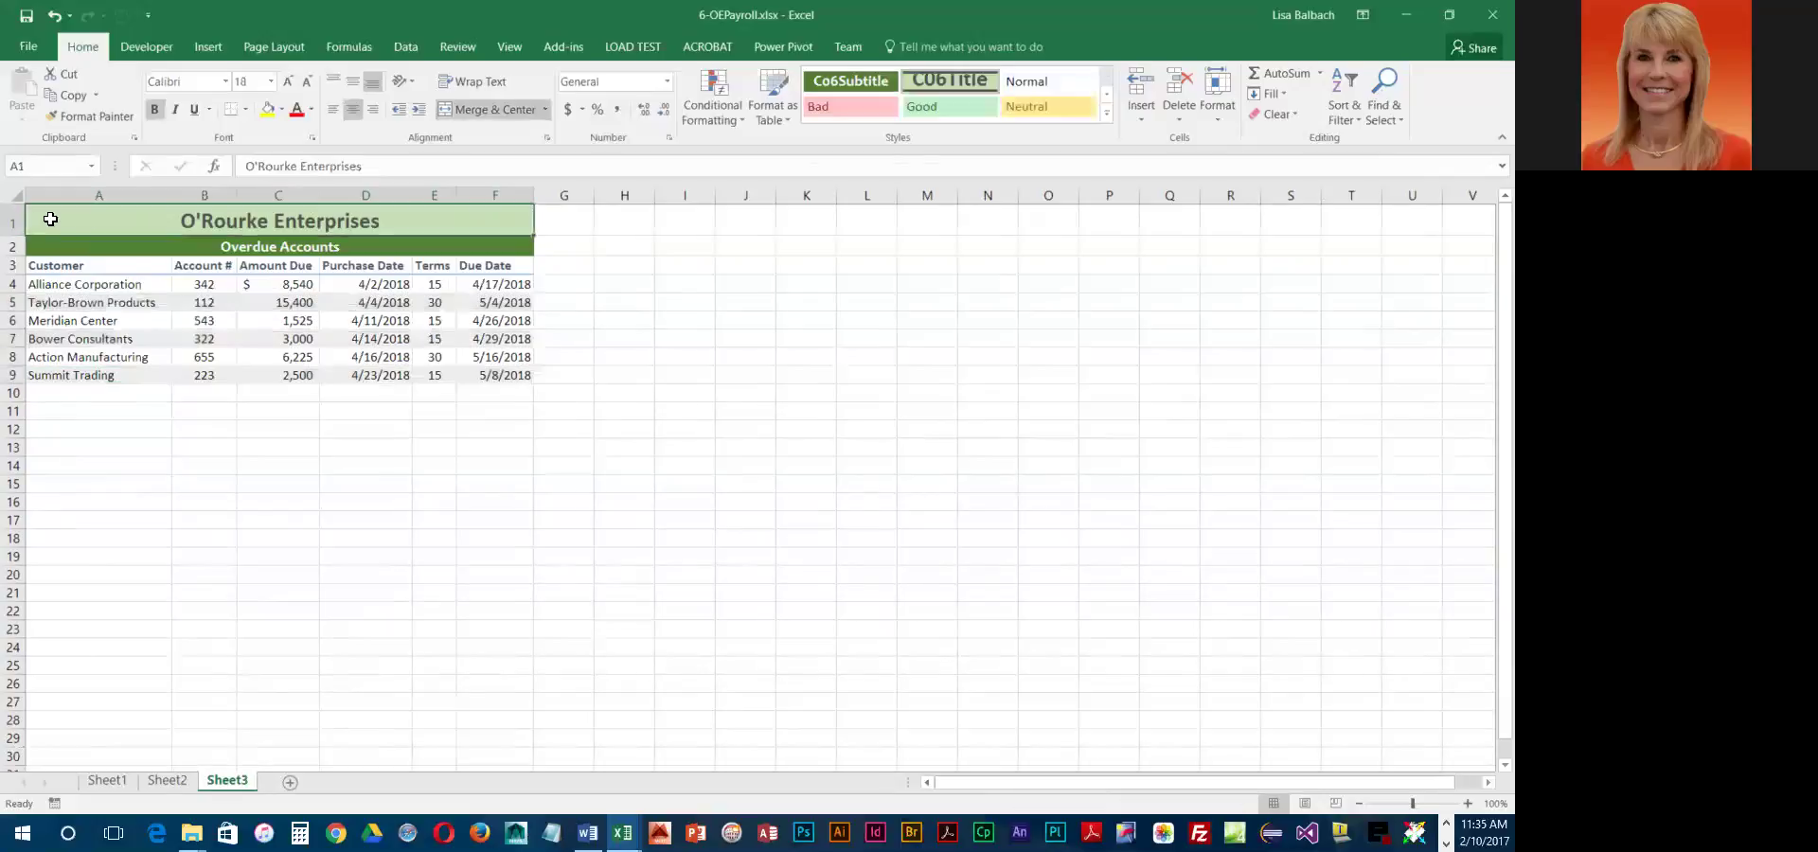
{"action": "left_click", "coordinate": [1229, 125]}
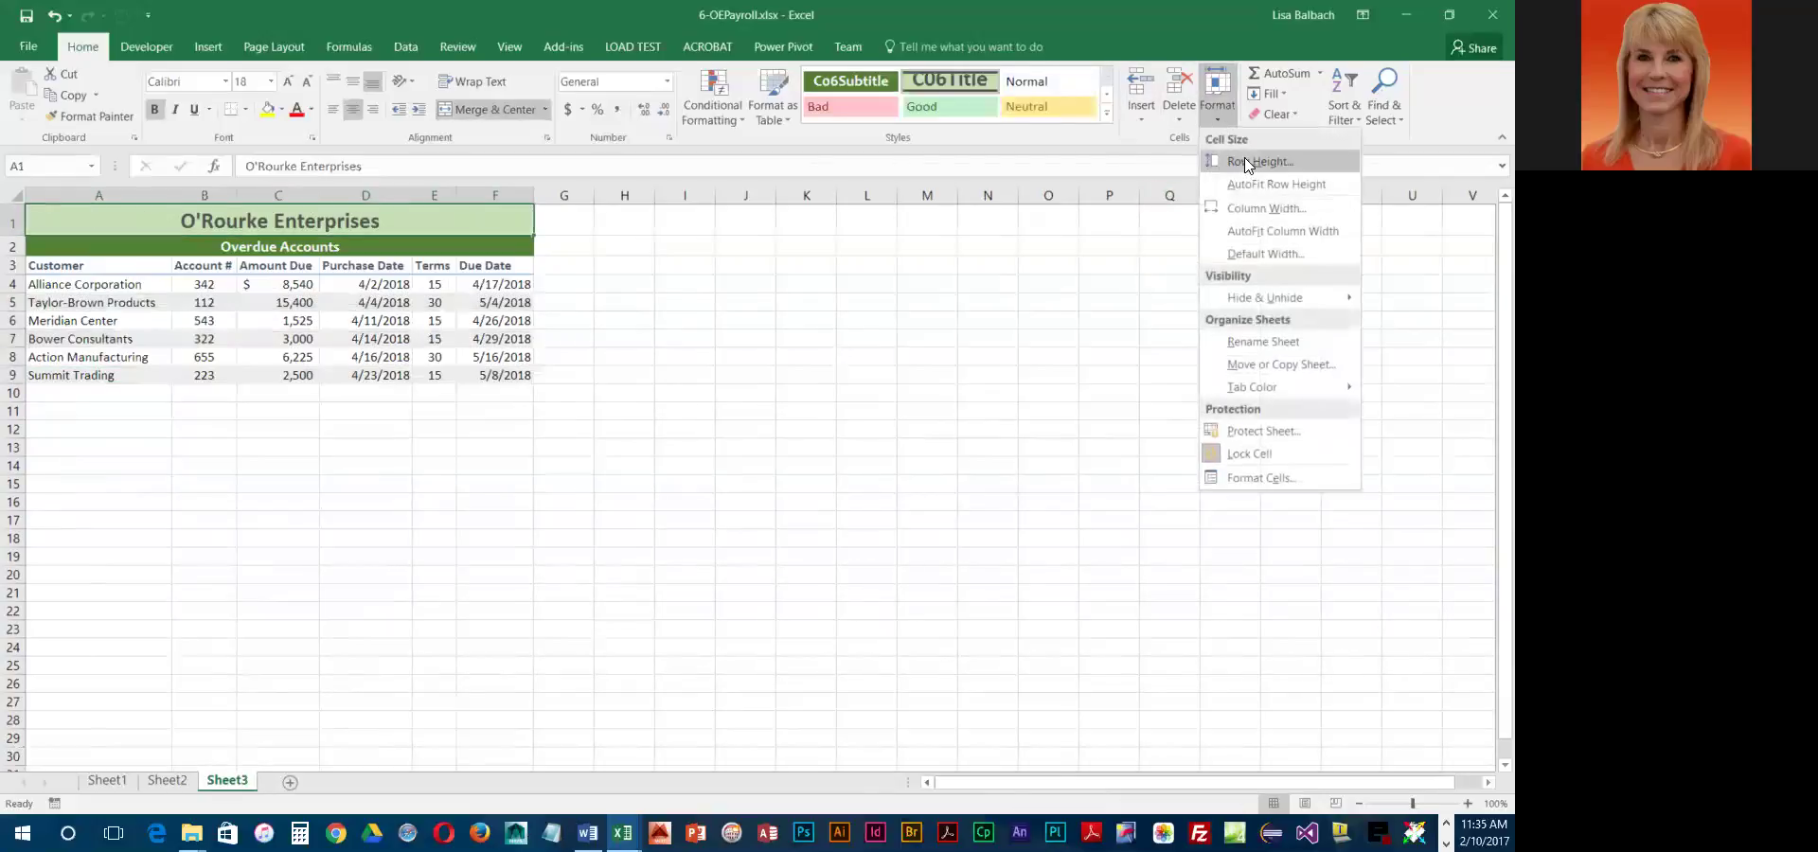
{"action": "left_click", "coordinate": [1246, 163]}
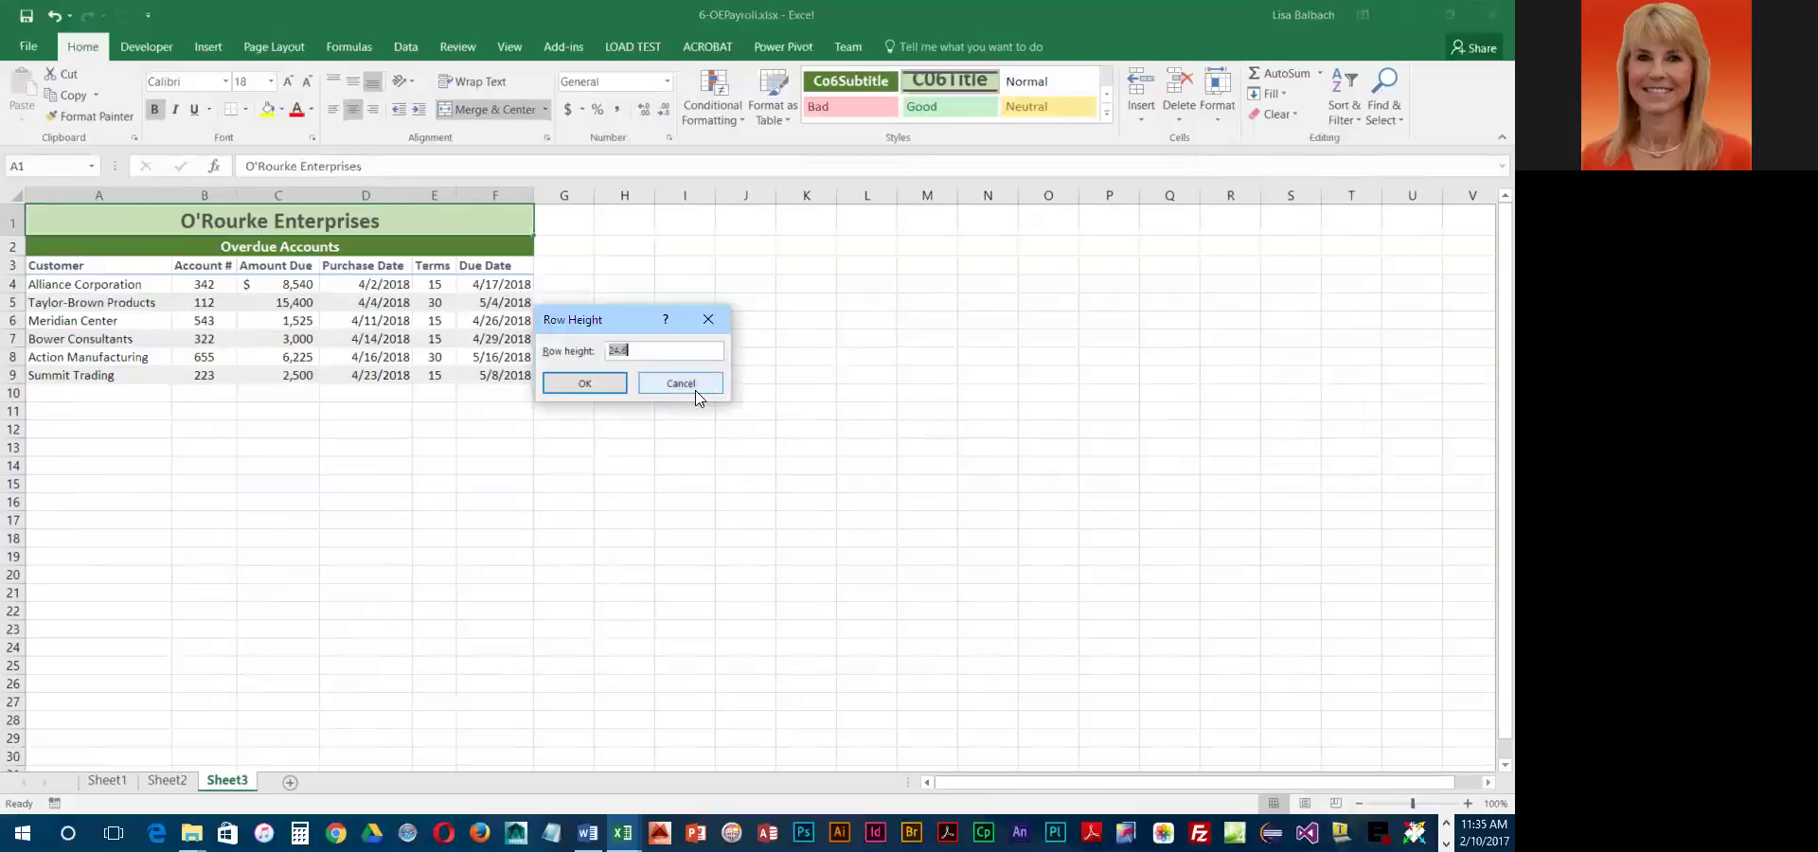
{"action": "type", "text": "36"}
{"action": "key", "text": "Return"}
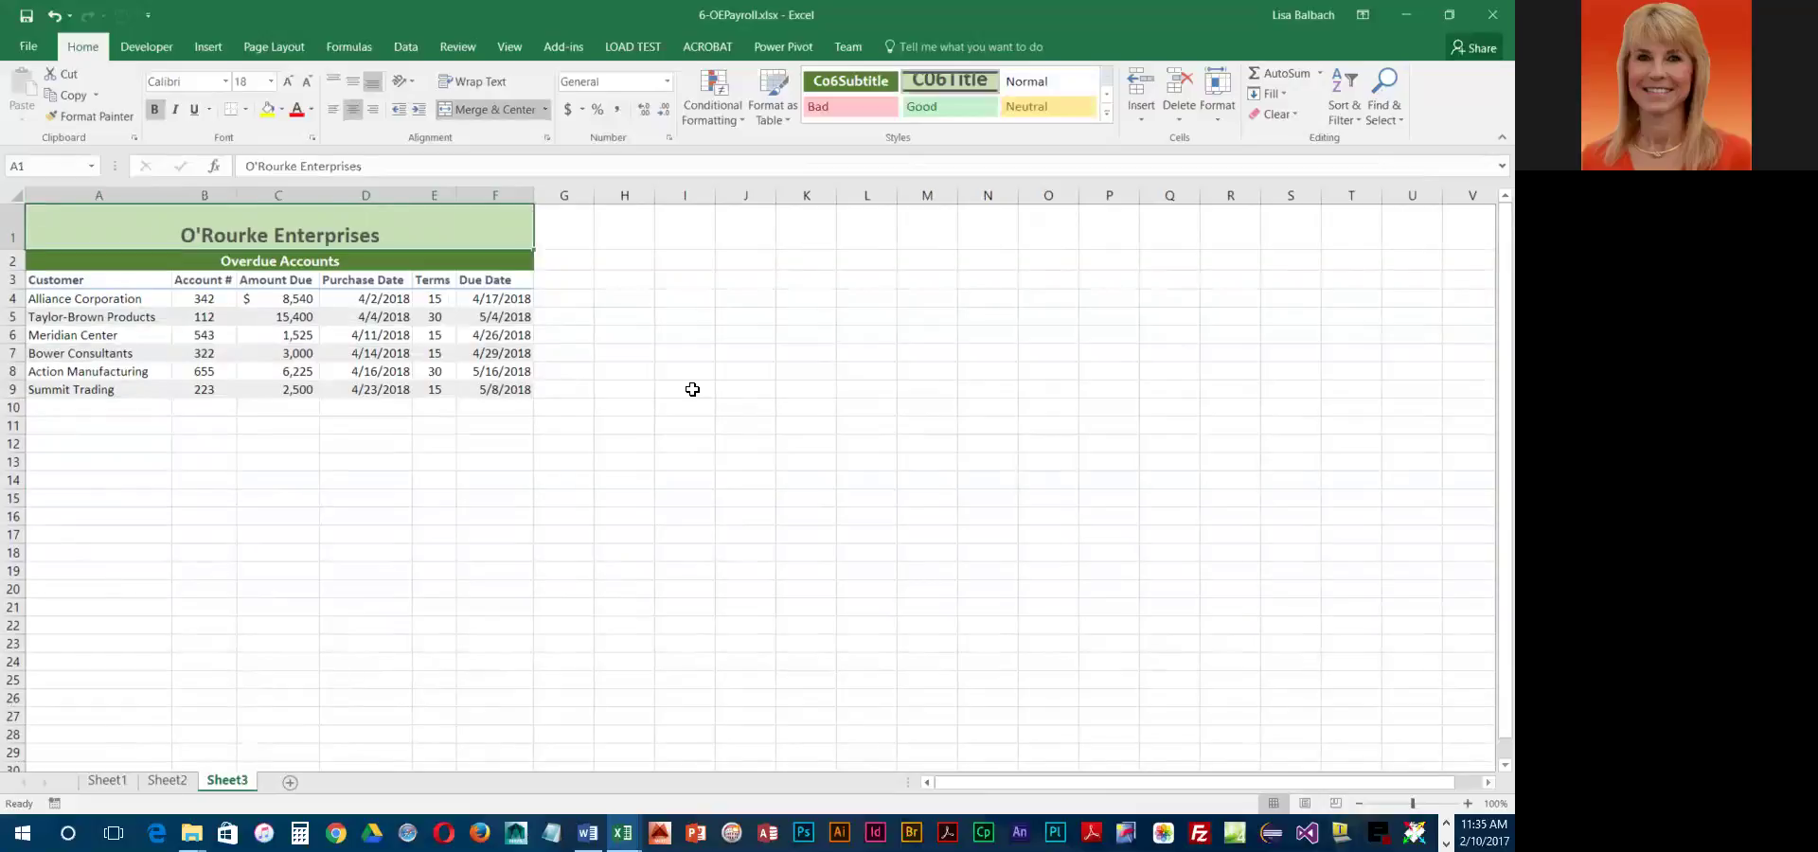
- Set the height of title row 1 on Sheet2 to 36 and return to Sheet1
{"action": "left_click", "coordinate": [180, 784]}
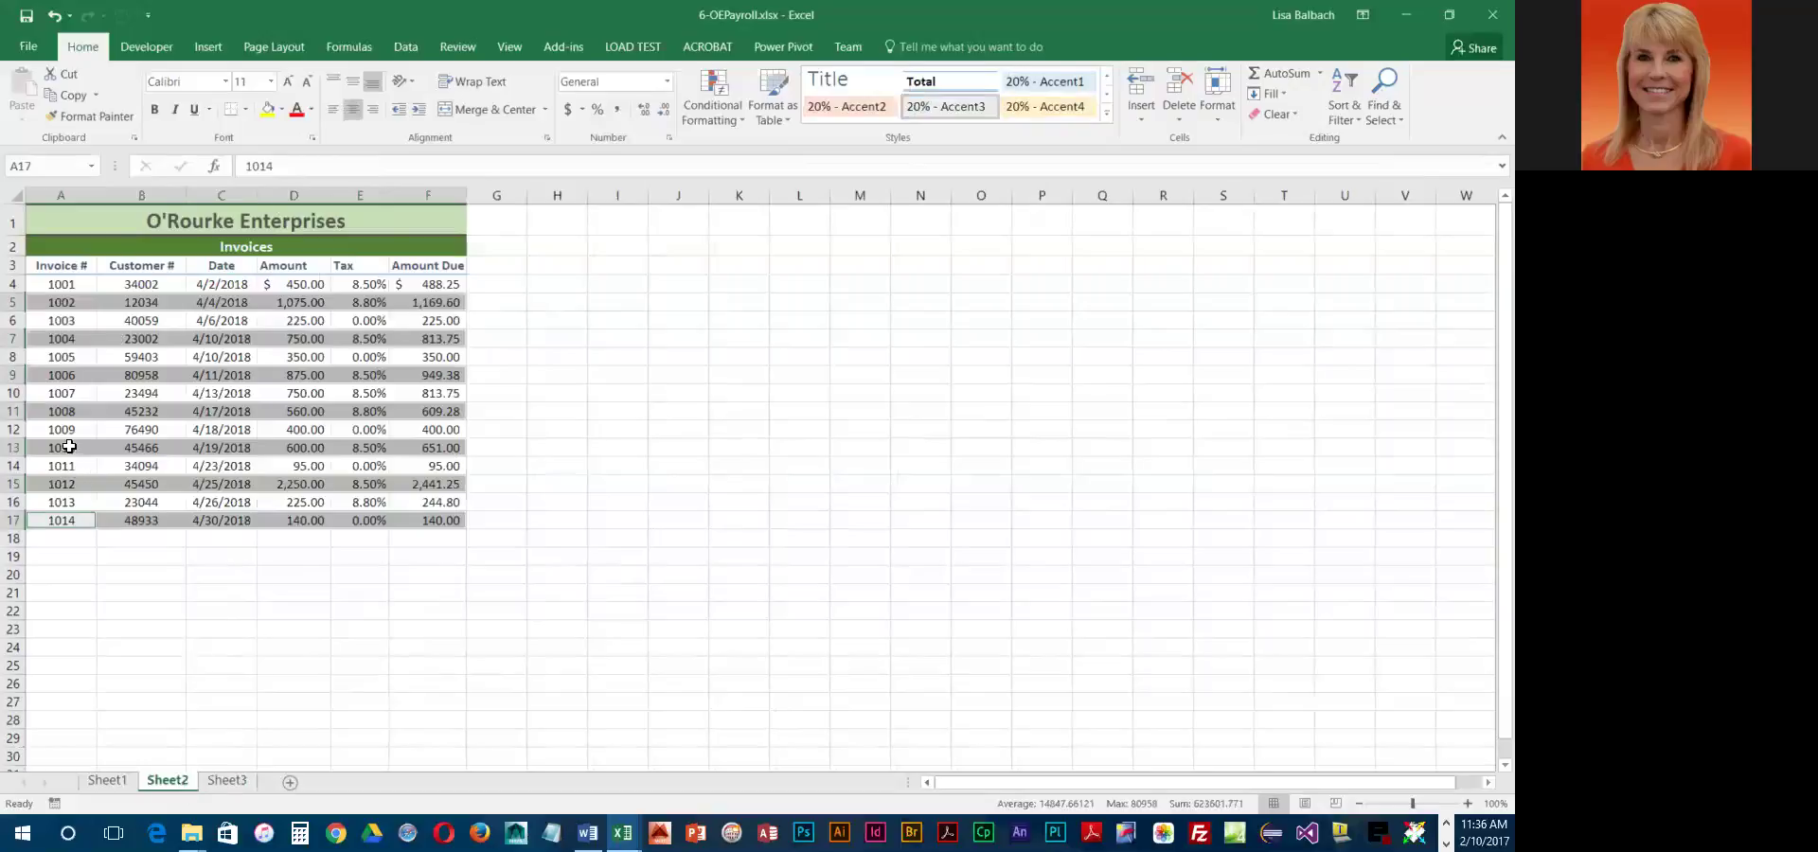
{"action": "left_click", "coordinate": [52, 222]}
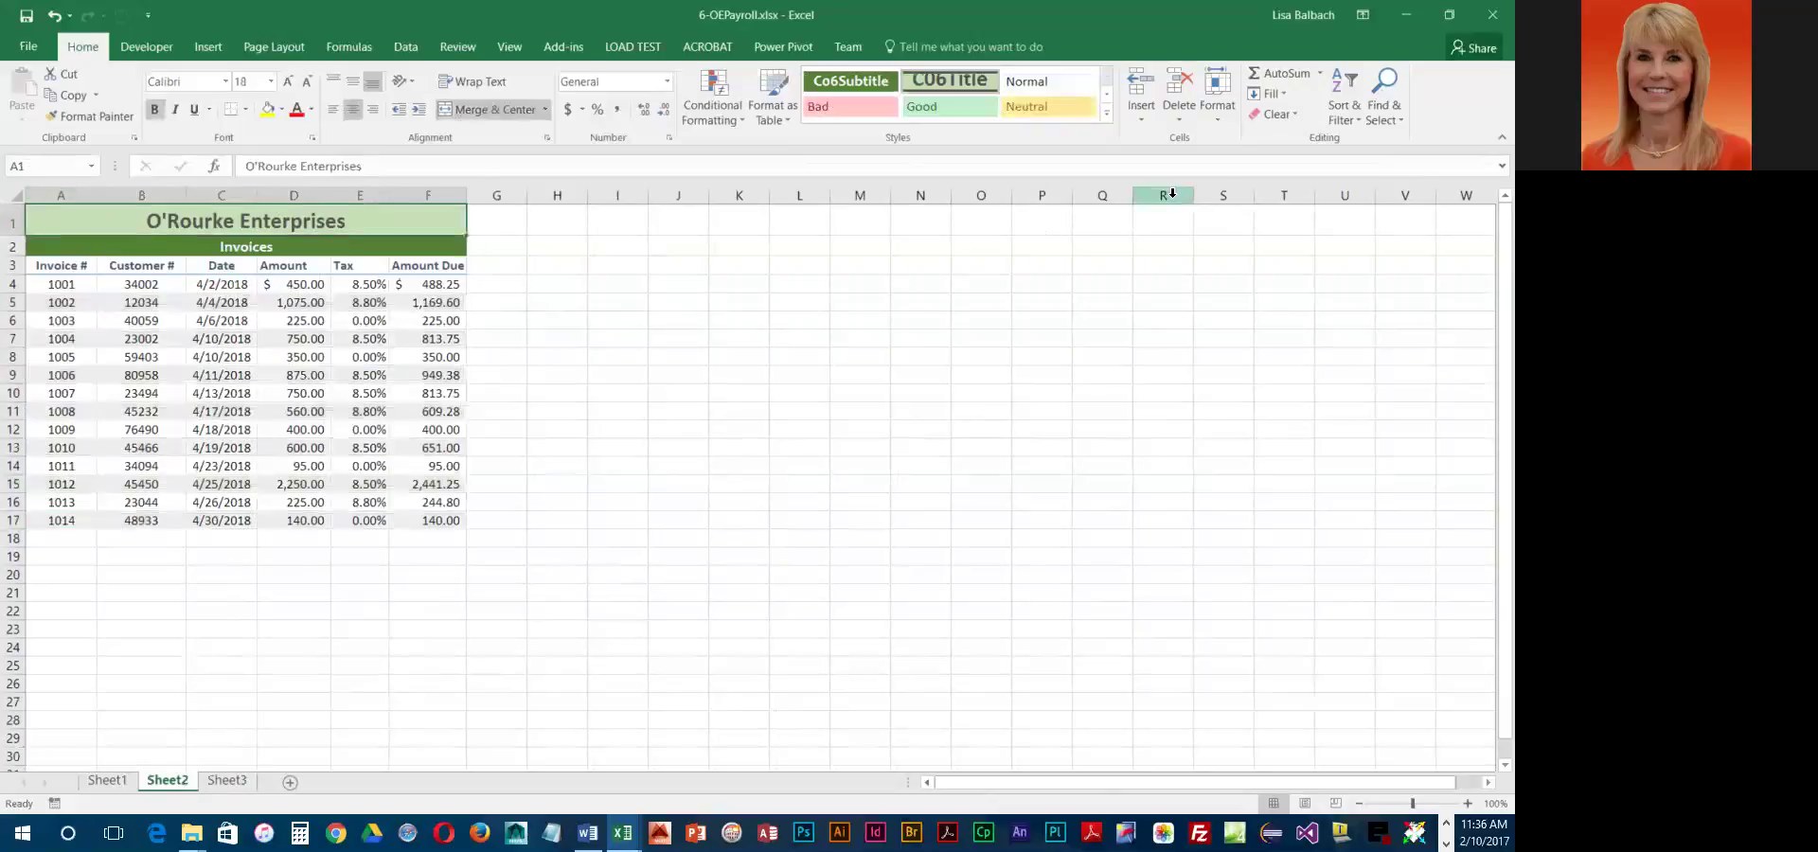
{"action": "left_click", "coordinate": [1220, 106]}
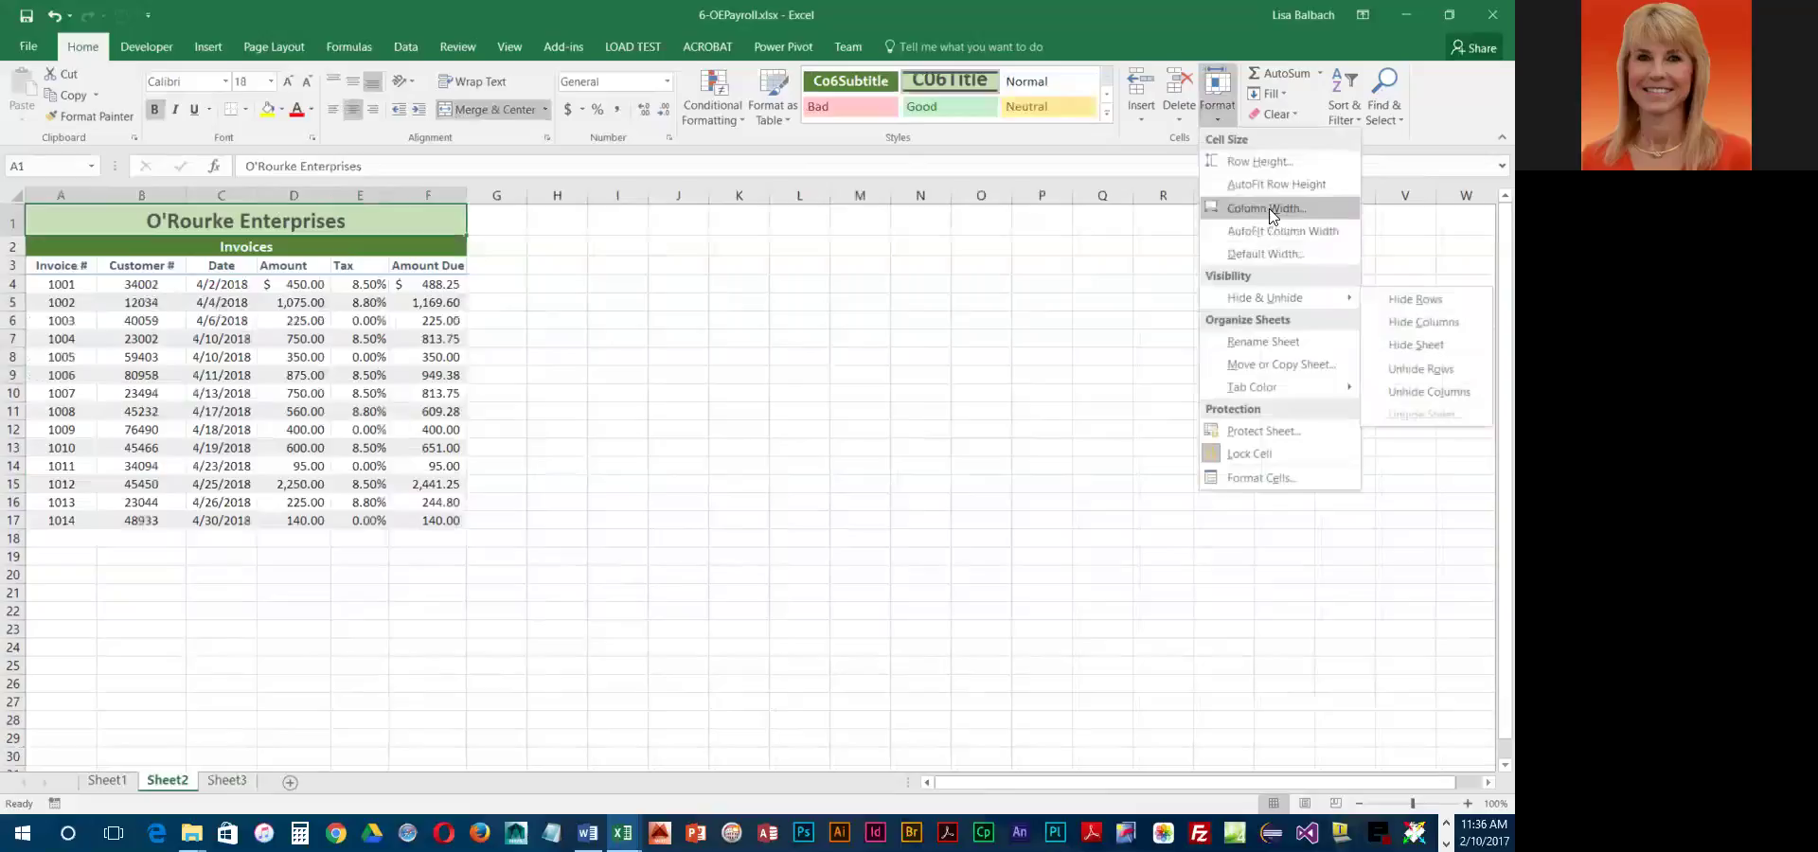
{"action": "left_click", "coordinate": [1272, 165]}
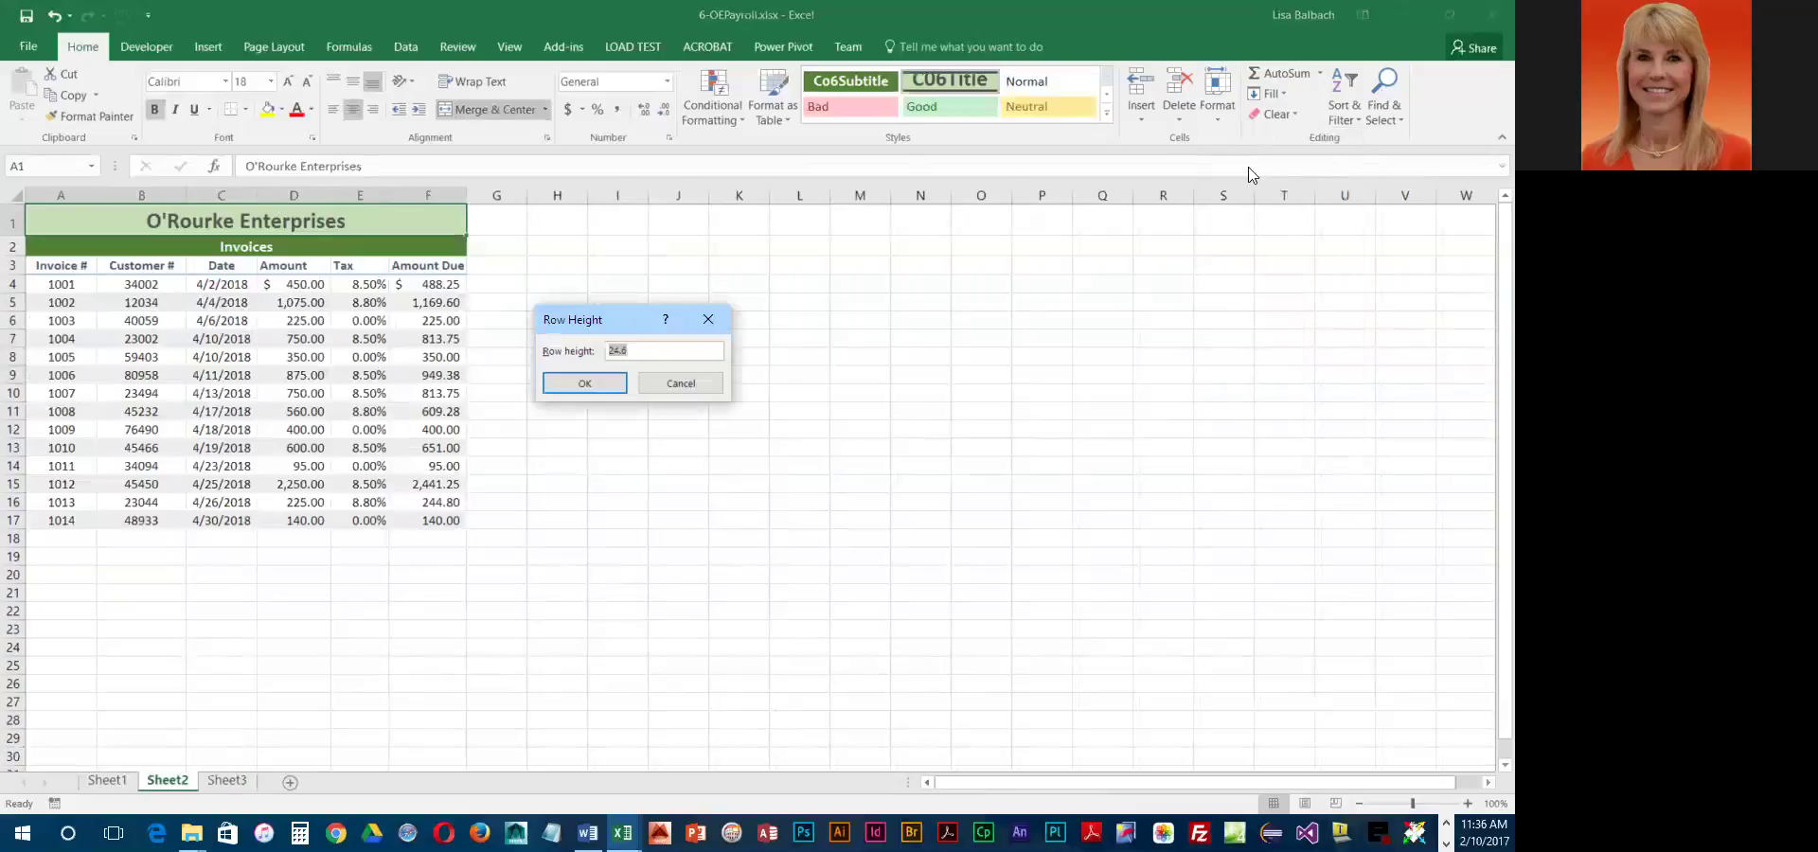
{"action": "type", "text": "35"}
{"action": "key", "text": "Return"}
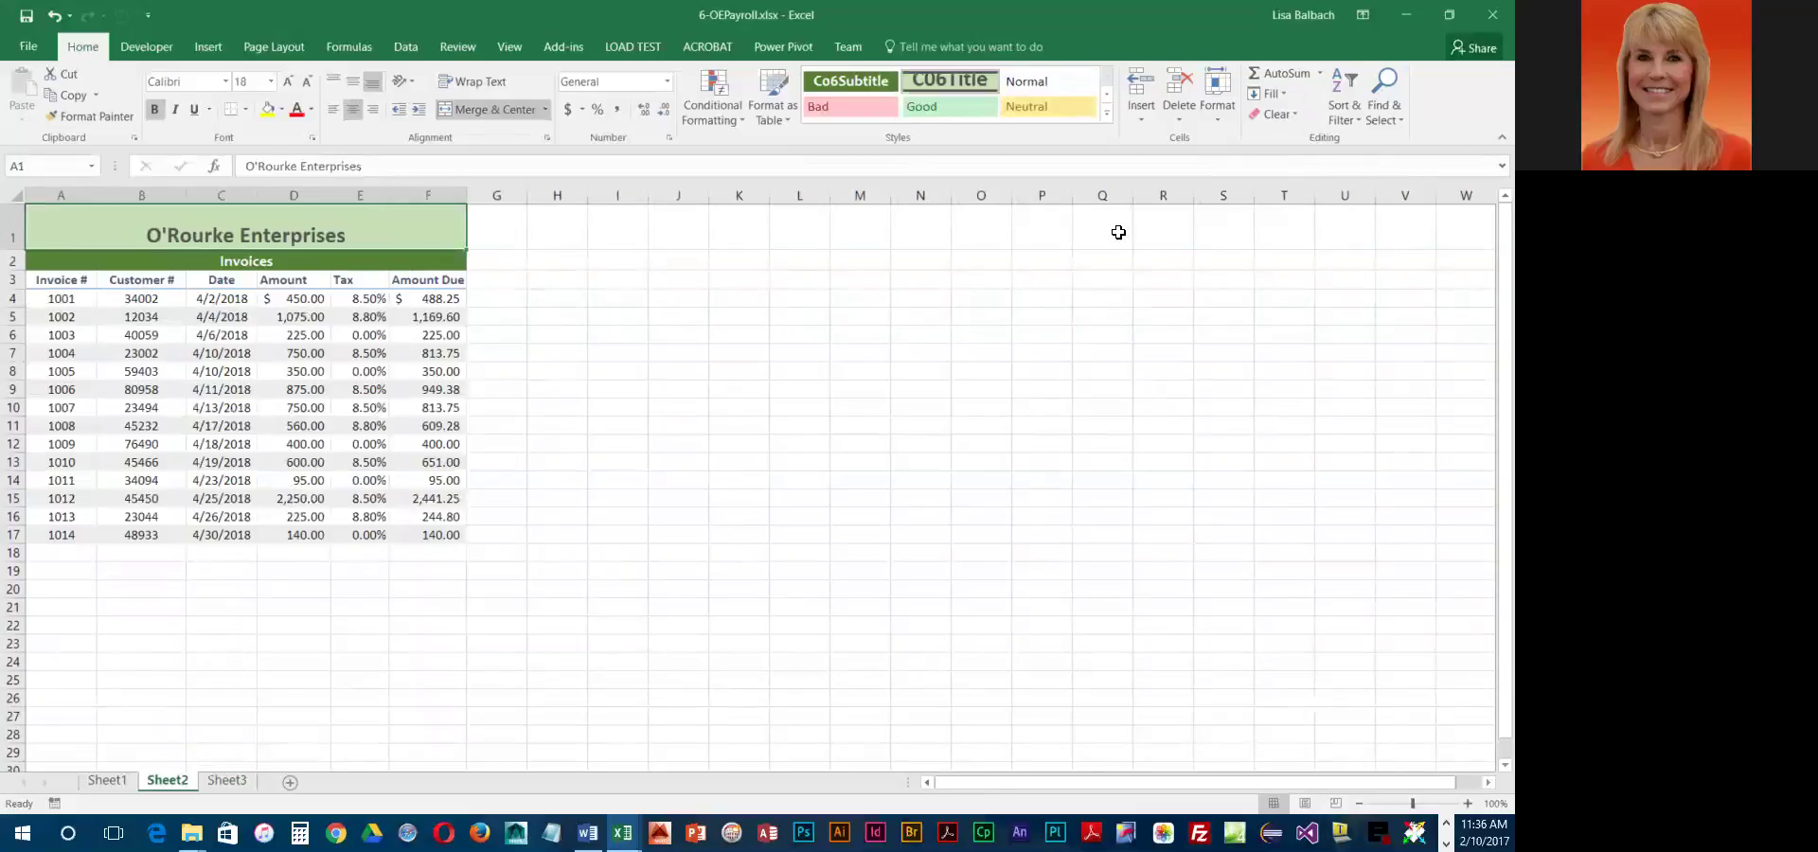
{"action": "left_click", "coordinate": [107, 780]}
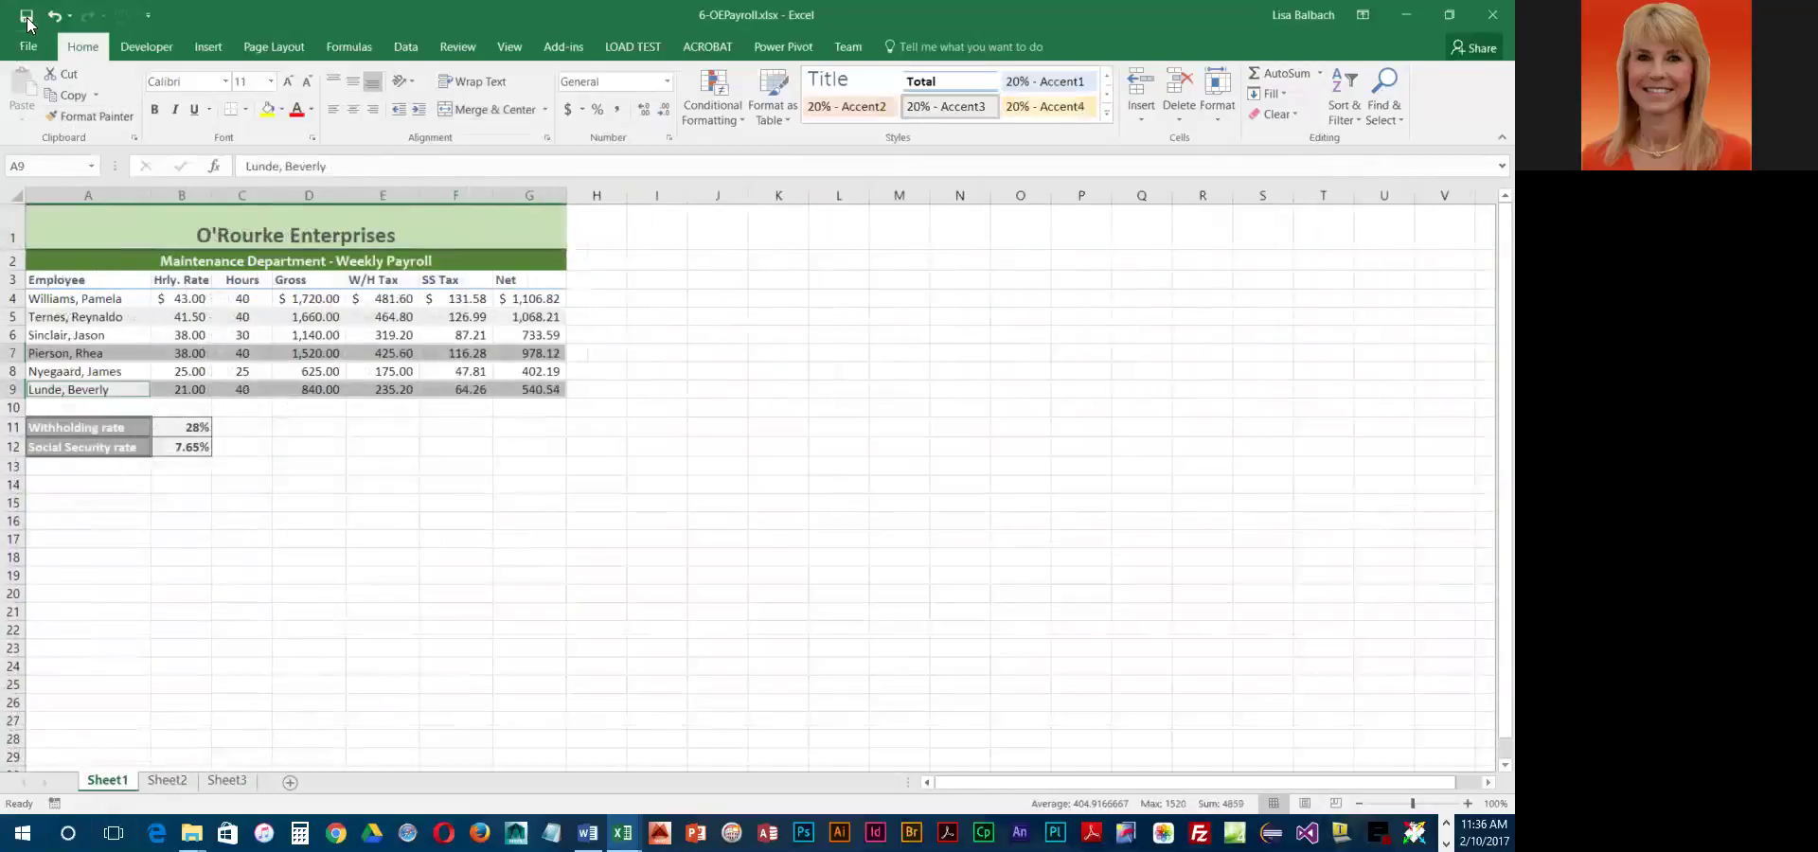